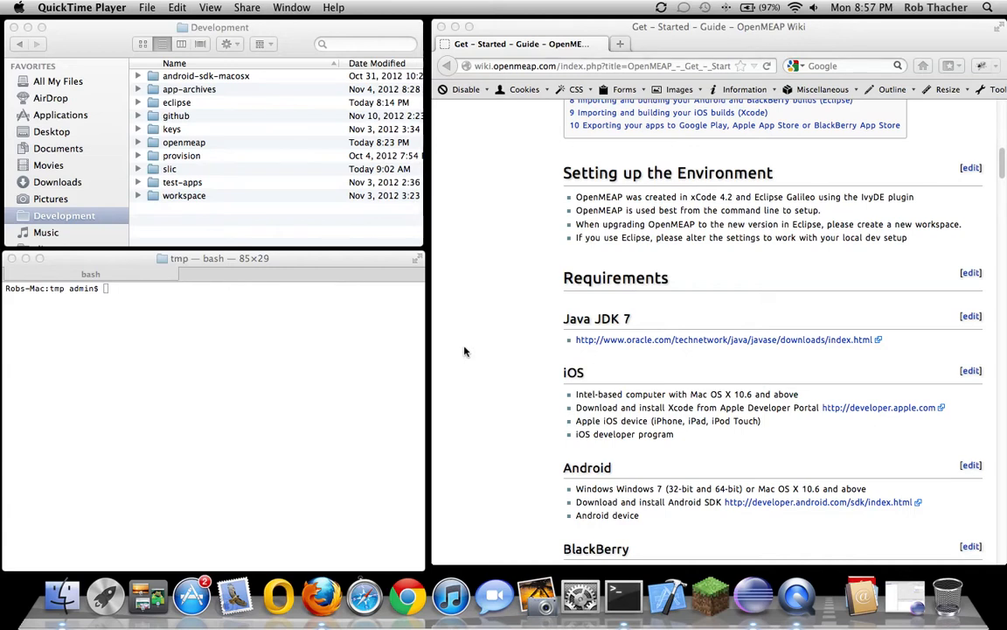
Scroll the OpenMEAP Get Started guide from Requirements down to section 3, publishing slic-core and shared
scroll(537, 388, down, 3)
scroll(536, 387, down, 2)
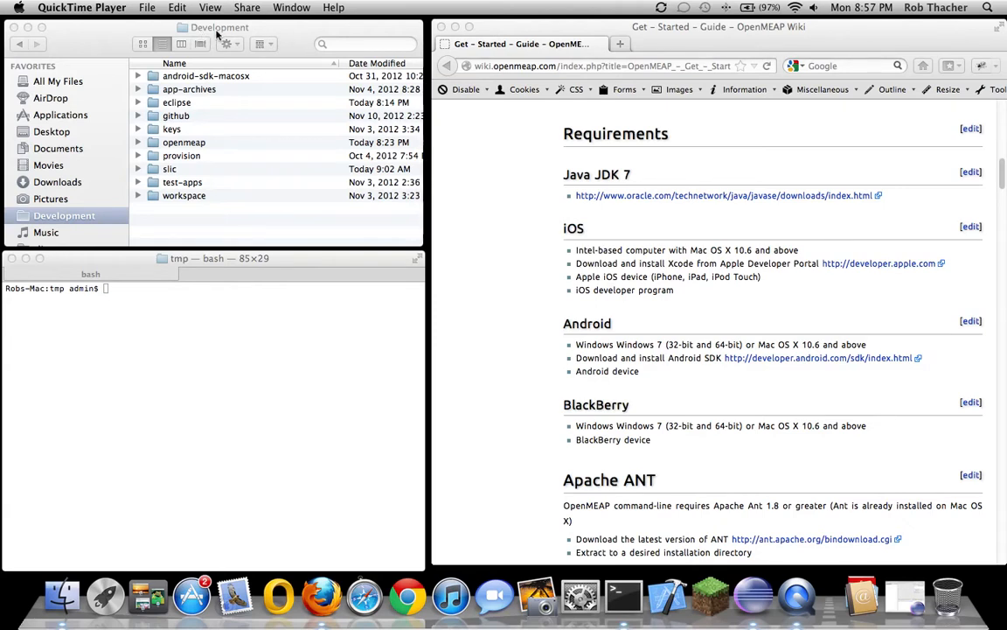
scroll(500, 268, down, 5)
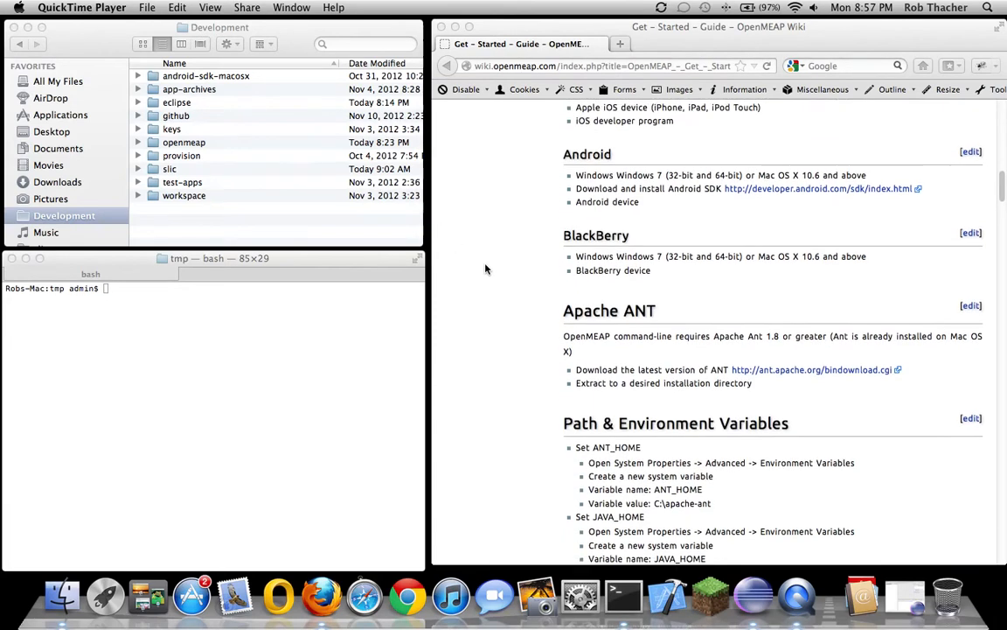
scroll(487, 268, down, 3)
scroll(486, 268, up, 2)
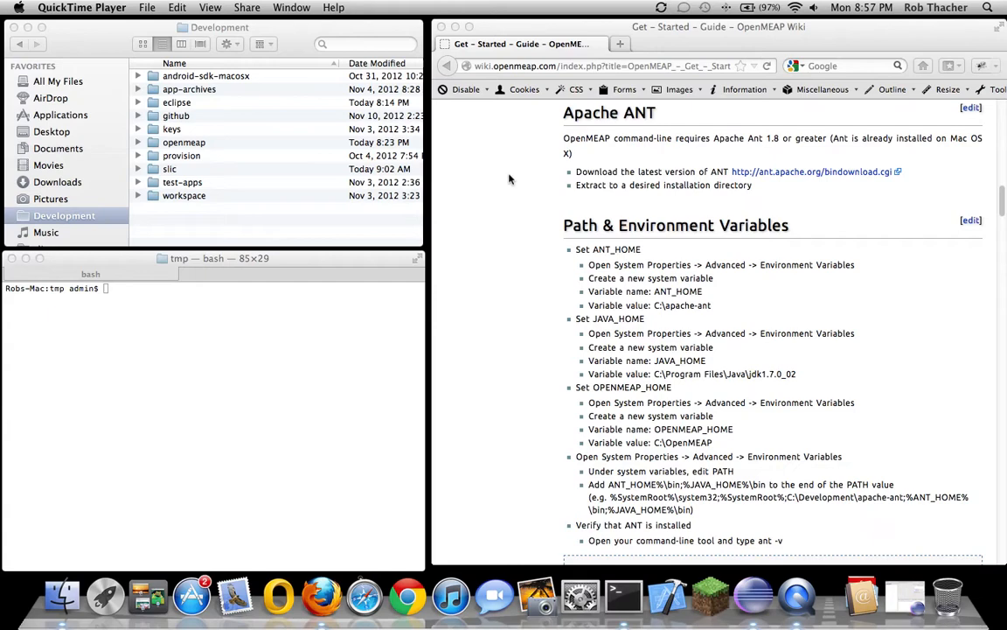
scroll(504, 232, down, 5)
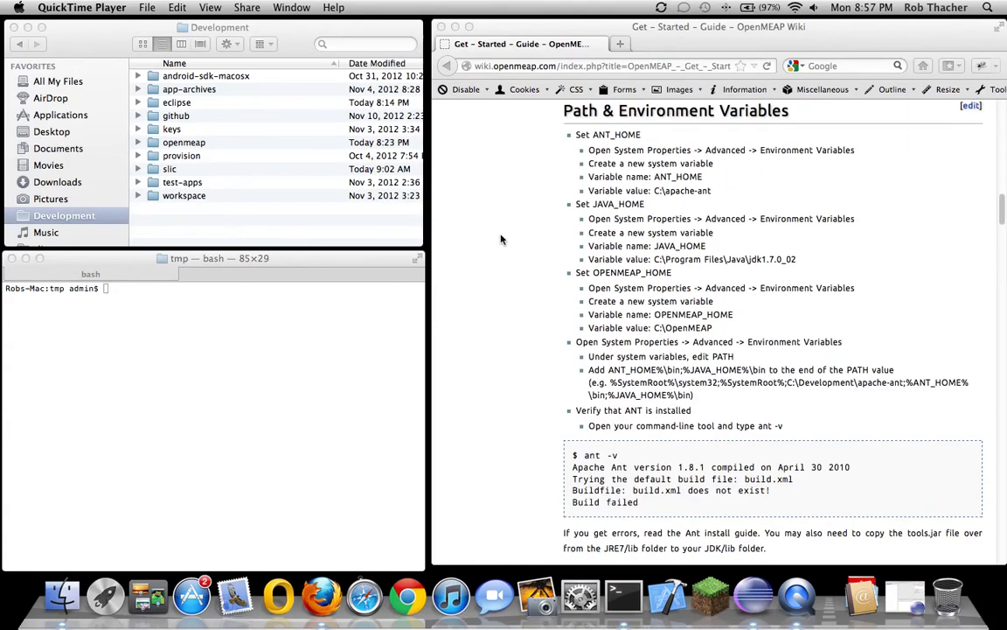
scroll(494, 251, down, 4)
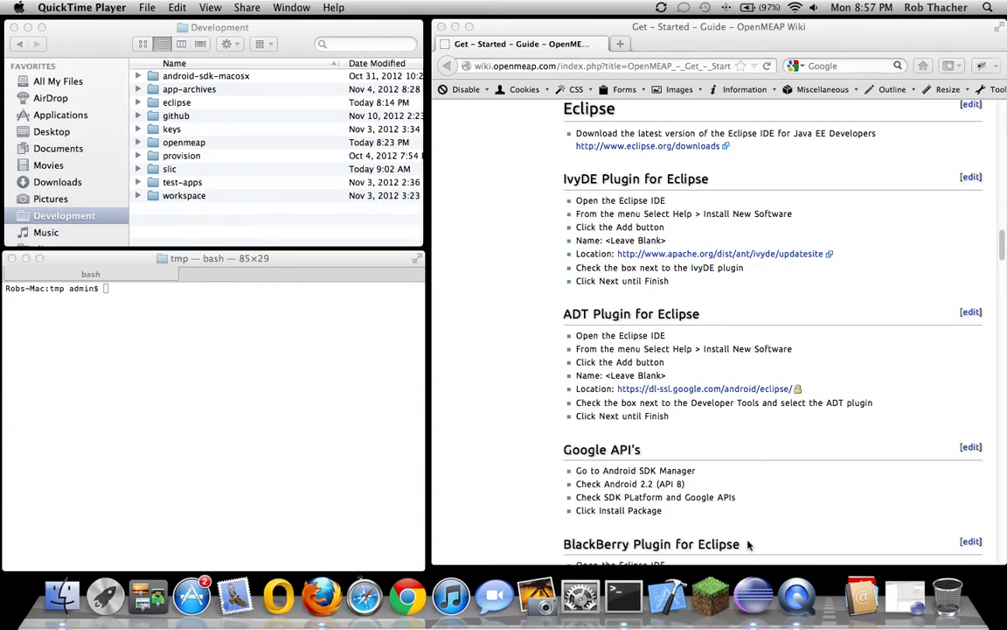
scroll(508, 299, down, 5)
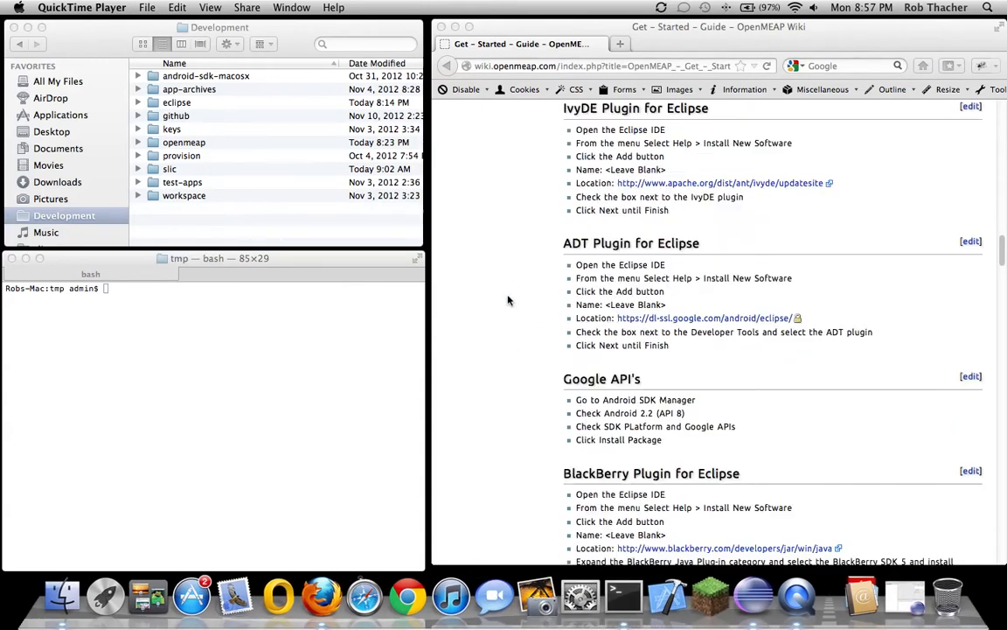
scroll(508, 305, down, 6)
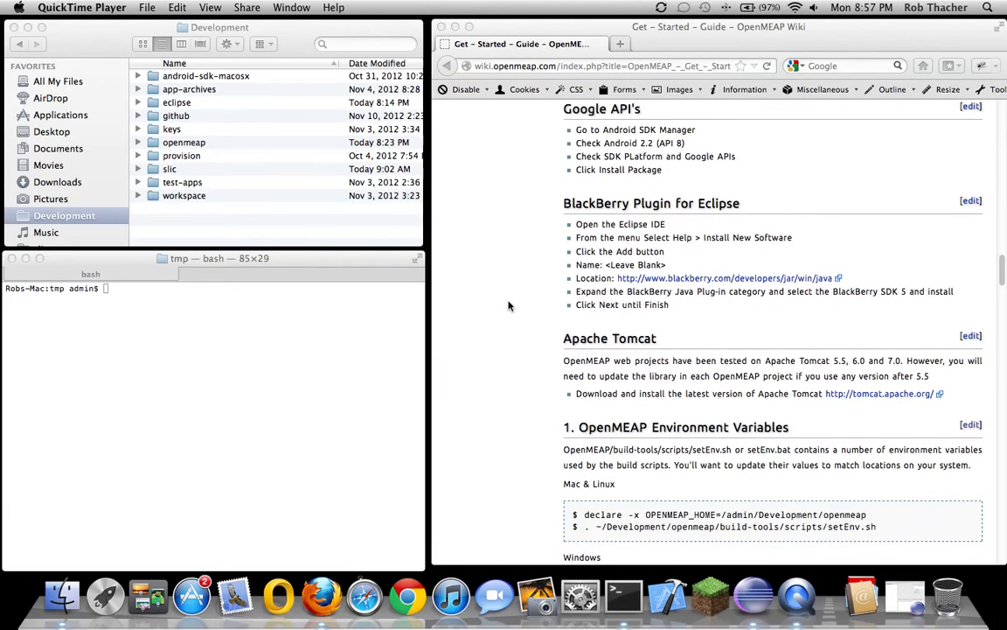
scroll(508, 305, down, 3)
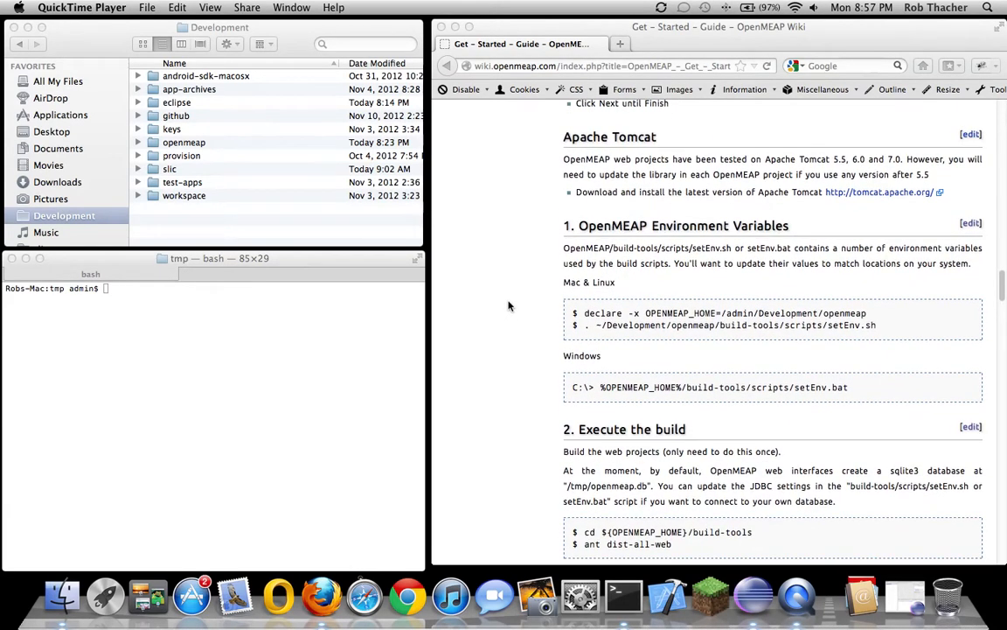
scroll(508, 305, down, 2)
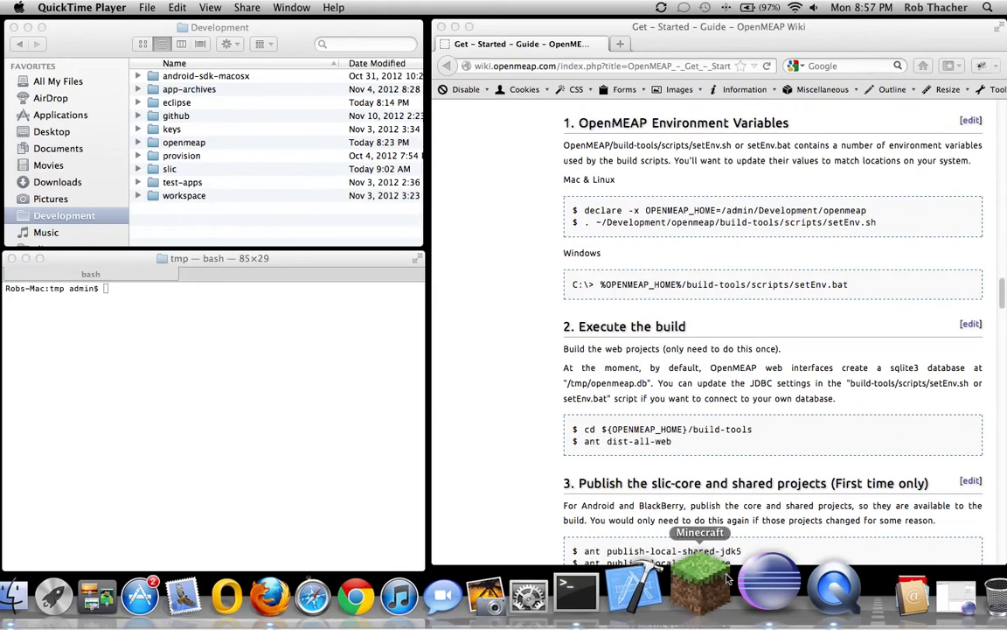
Start Install New Software in Eclipse and pick the Indigo update site under Work with
click(907, 596)
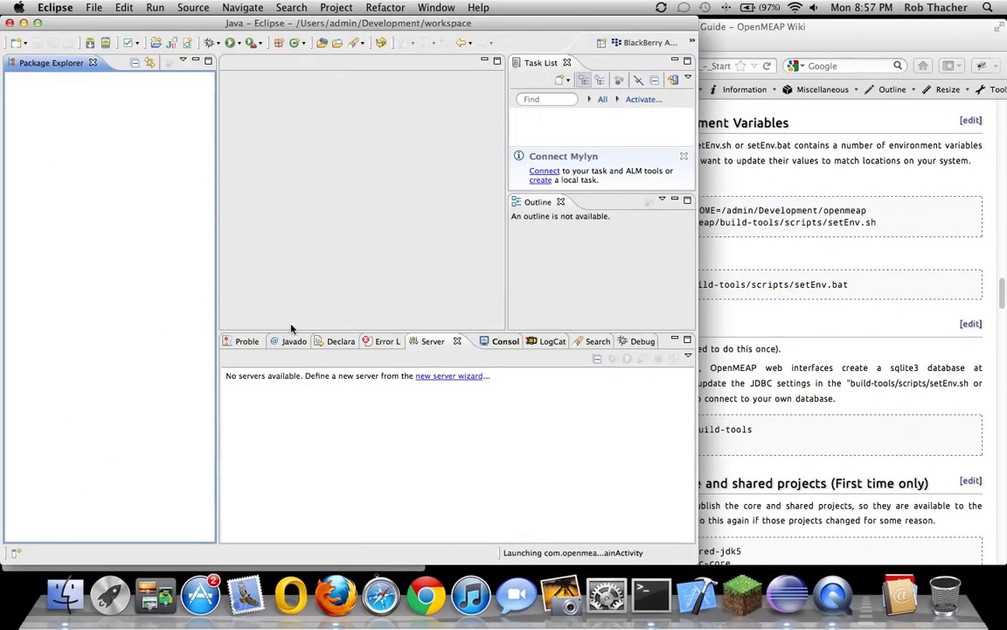
click(478, 9)
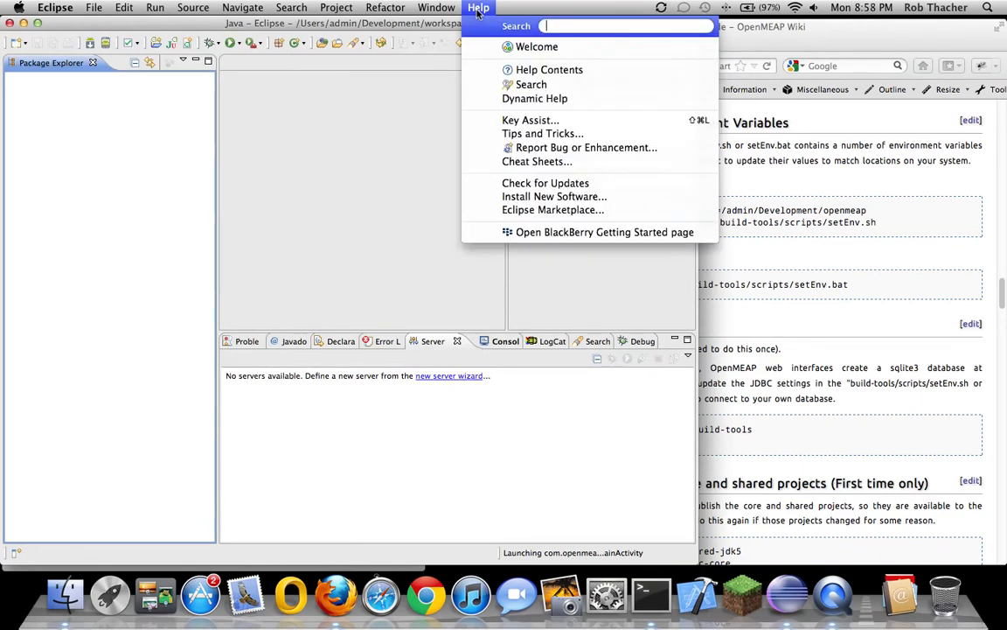
click(519, 199)
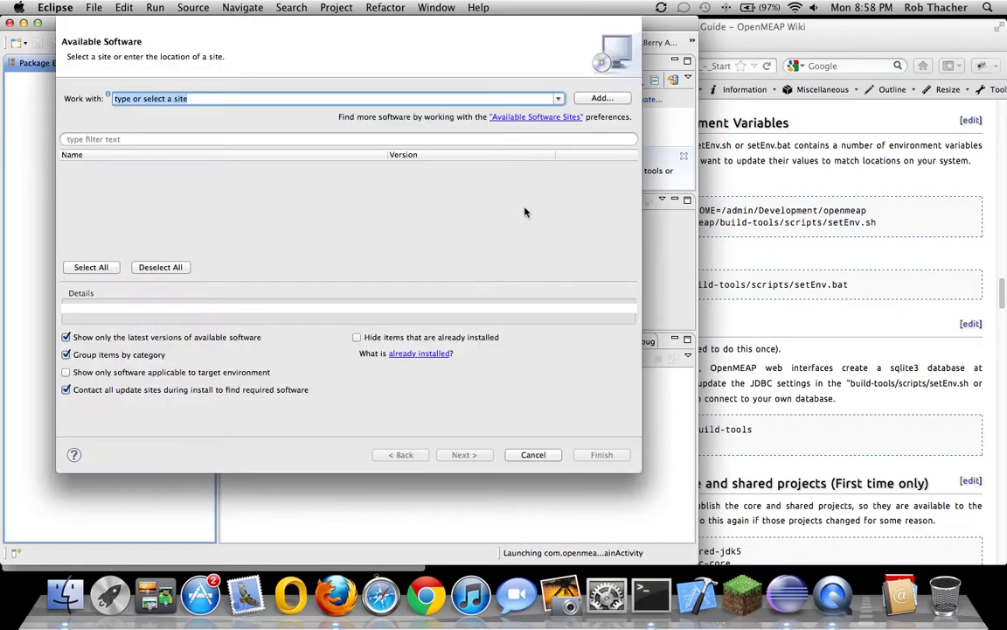
click(594, 99)
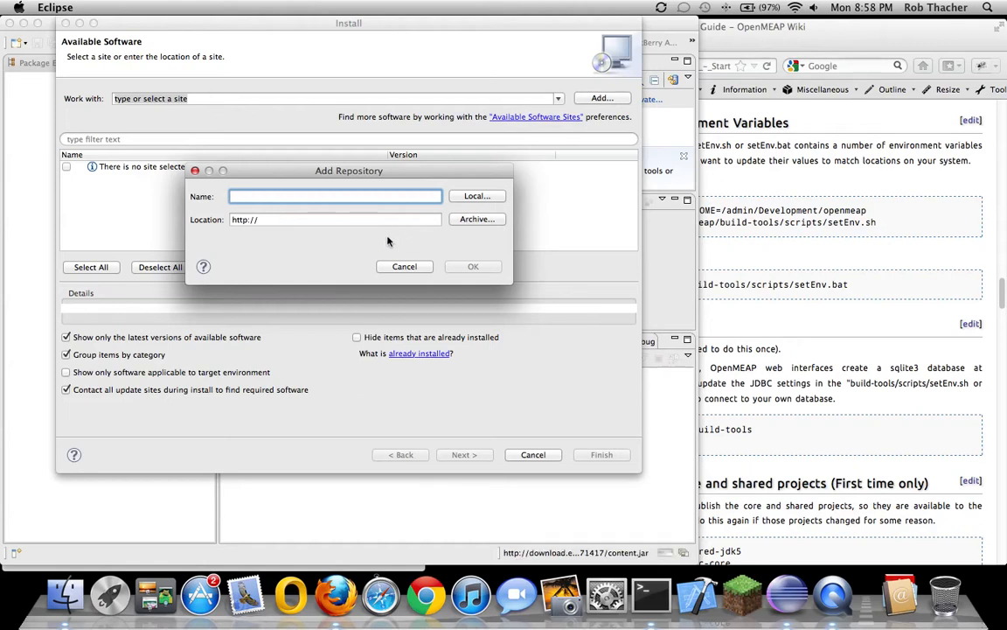
click(404, 266)
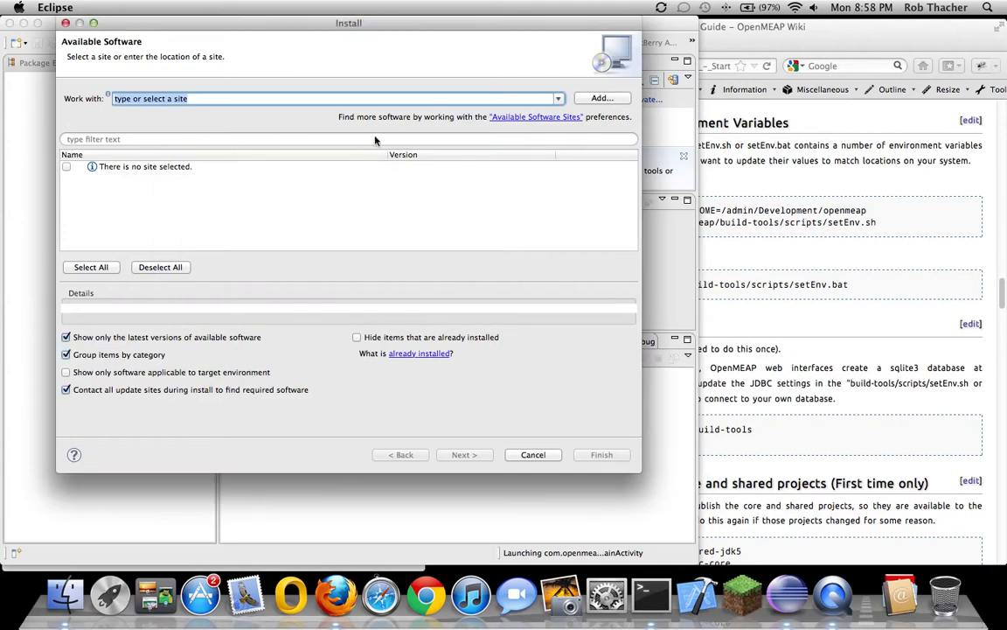
click(559, 98)
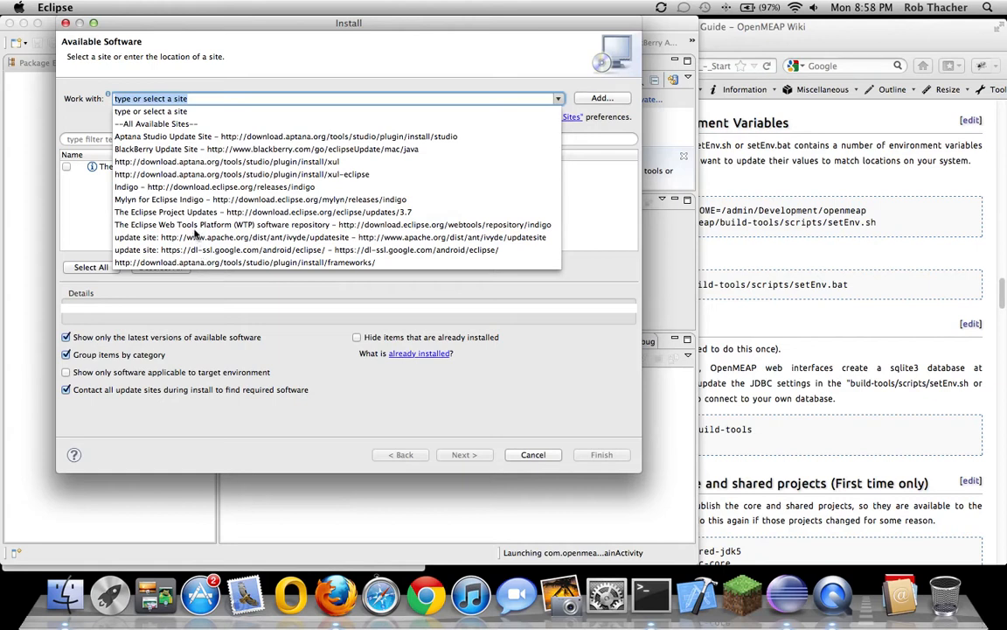
click(195, 188)
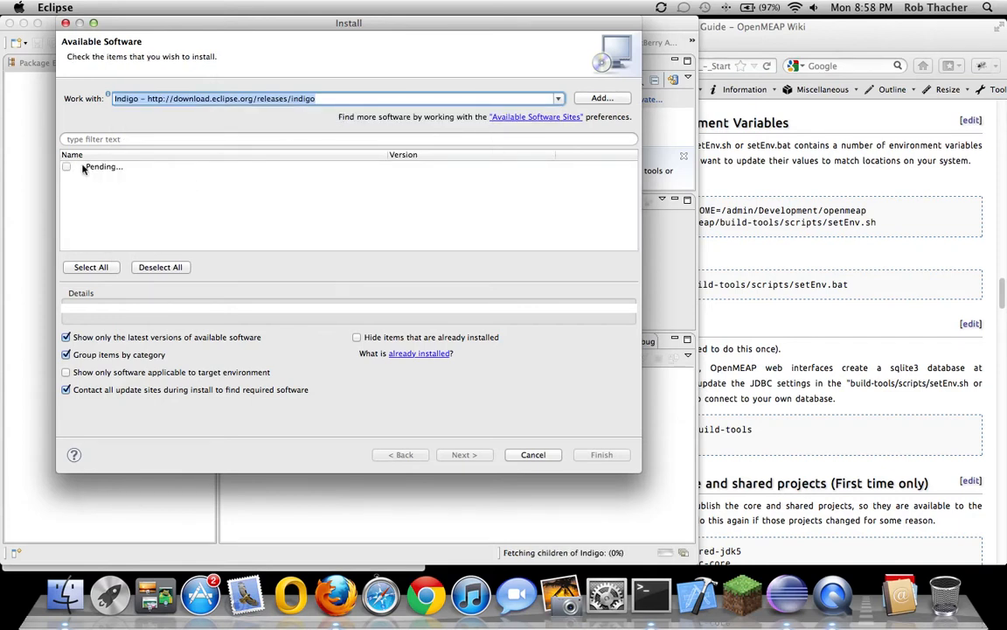
click(721, 173)
Scroll through the guide's Eclipse plugin sections in Firefox
scroll(700, 179, up, 3)
scroll(697, 179, up, 8)
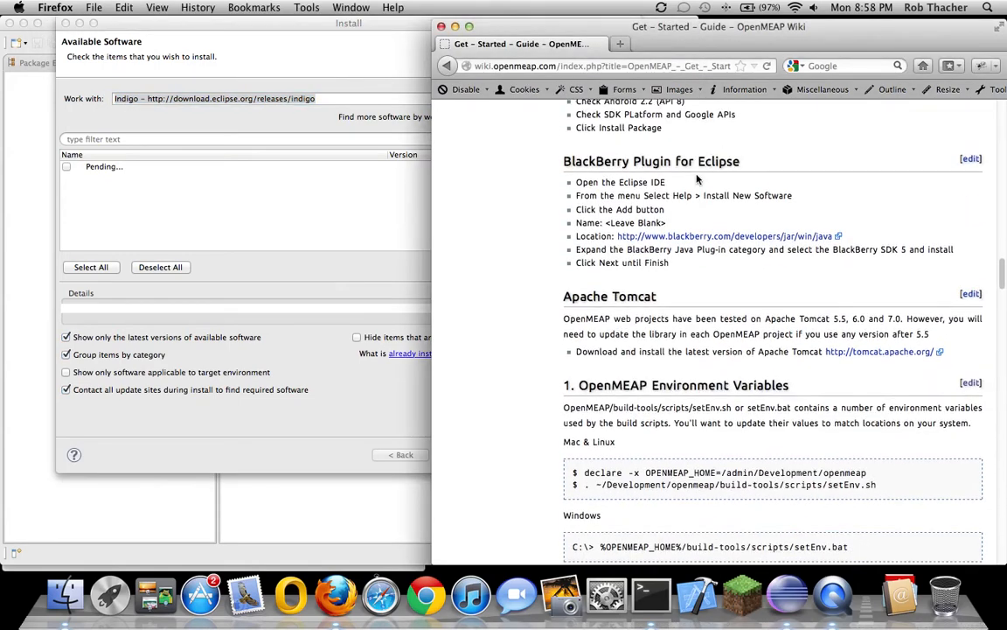
scroll(697, 179, up, 1)
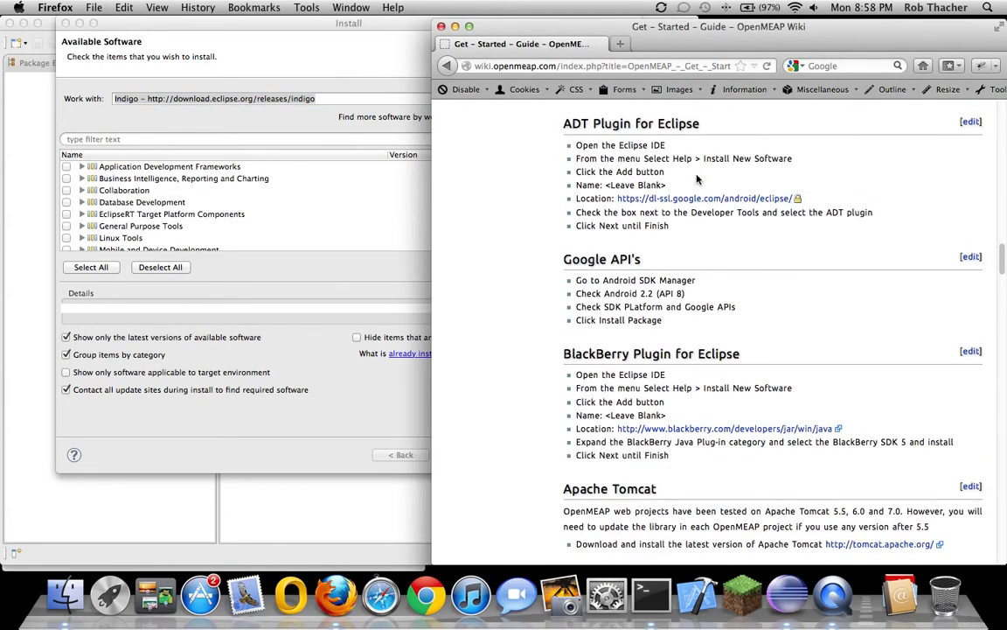
scroll(697, 178, down, 4)
scroll(697, 178, up, 1)
scroll(697, 179, down, 5)
scroll(697, 179, down, 5)
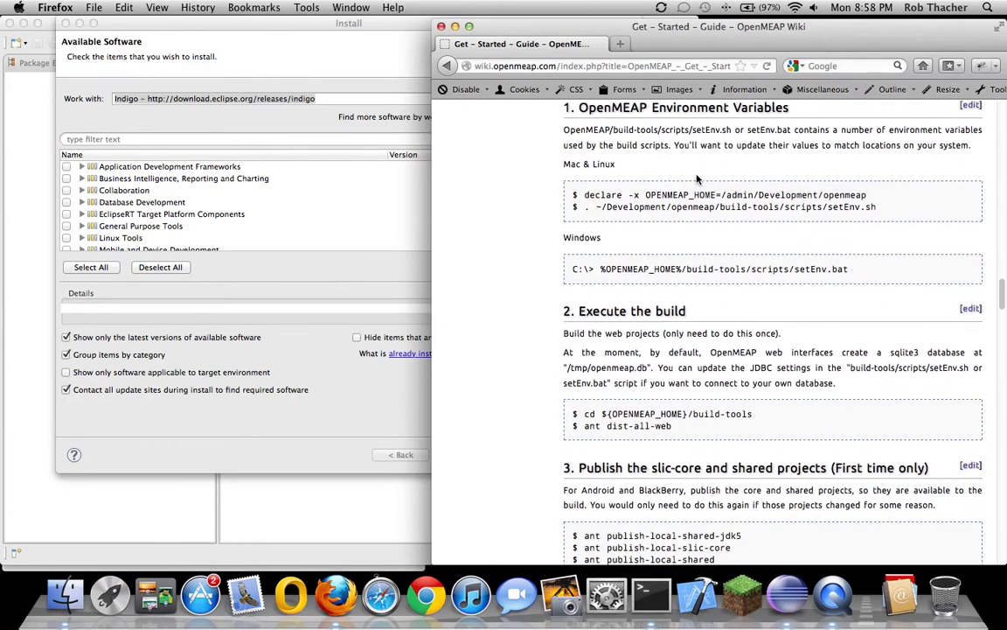
Cancel Eclipse's Install dialog without installing, then read the guide's environment and build steps
click(295, 63)
click(518, 454)
key(super+Tab)
scroll(542, 228, down, 1)
scroll(538, 244, down, 1)
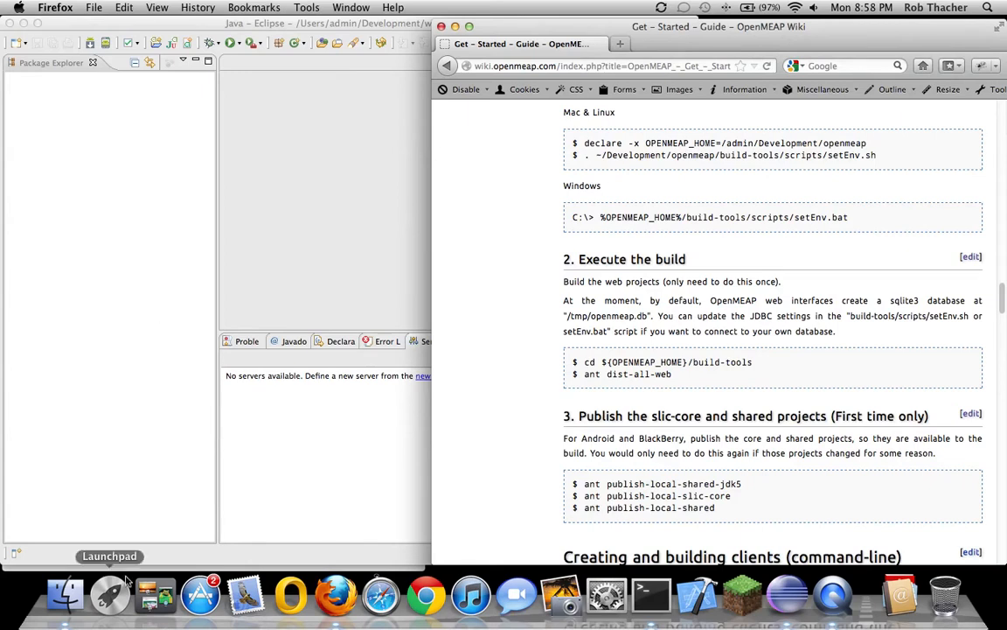
Minimize Eclipse and expand openmeap > build-tools > scripts in Finder
click(24, 22)
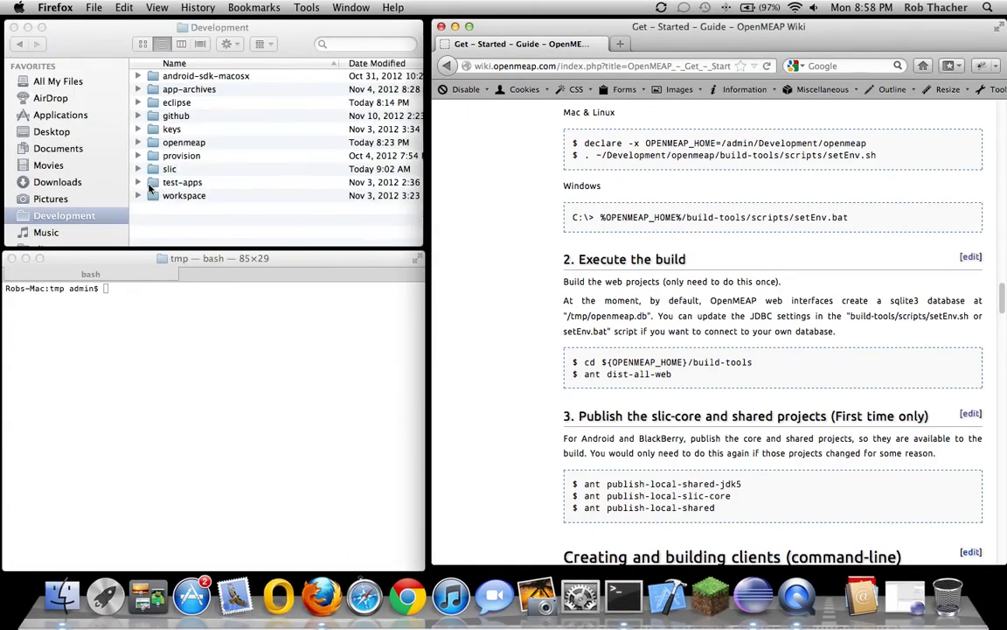
click(137, 141)
click(137, 142)
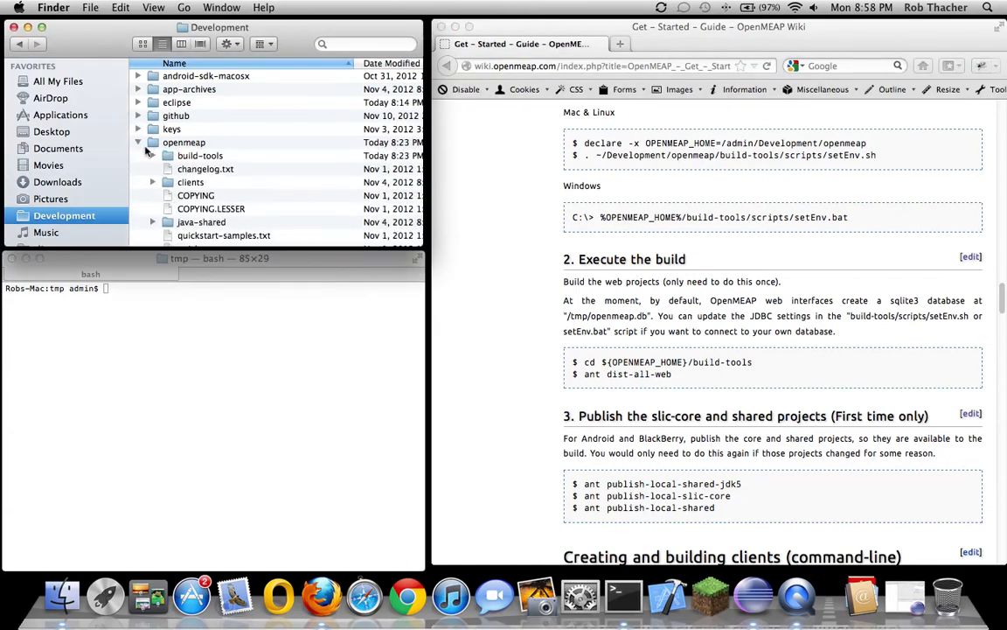
click(153, 156)
scroll(168, 200, down, 3)
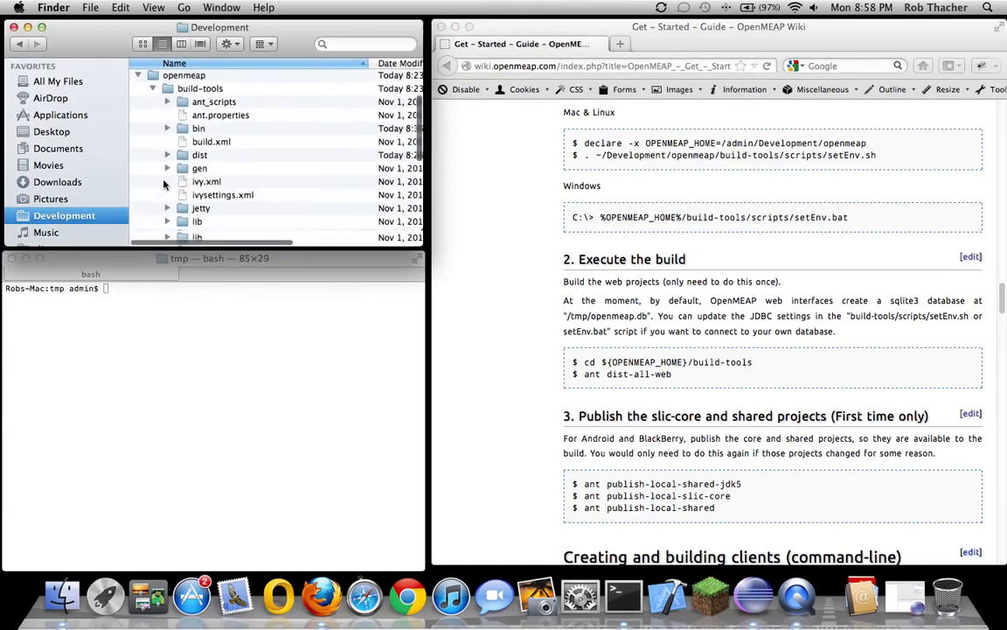
click(166, 231)
scroll(144, 210, down, 3)
scroll(142, 210, down, 3)
Open setEnv.sh in TextEdit, widen the window to read it, then close it
click(226, 183)
right_click(226, 184)
mouse_move(297, 203)
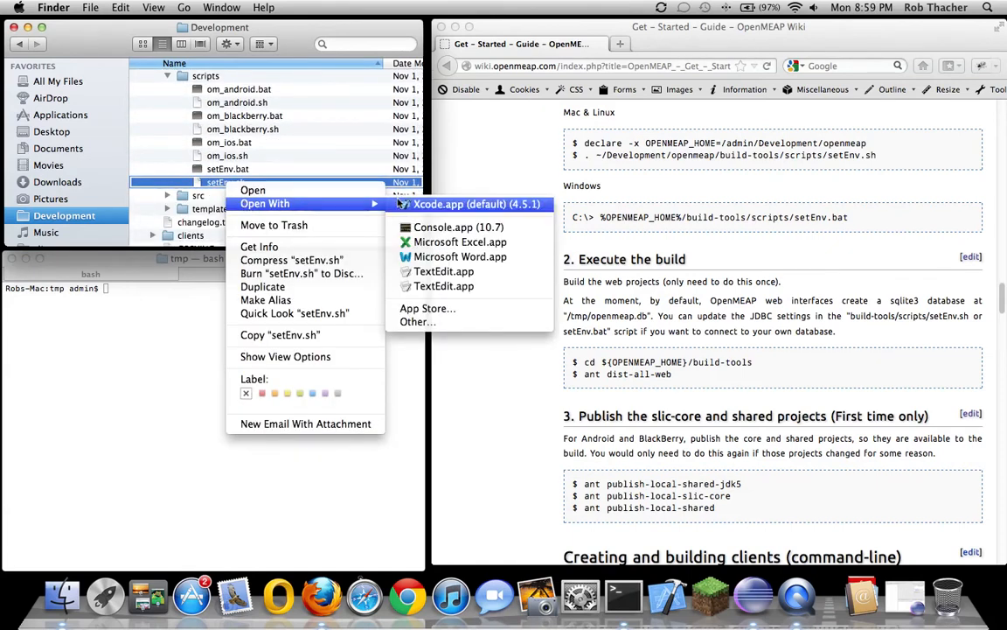
click(442, 271)
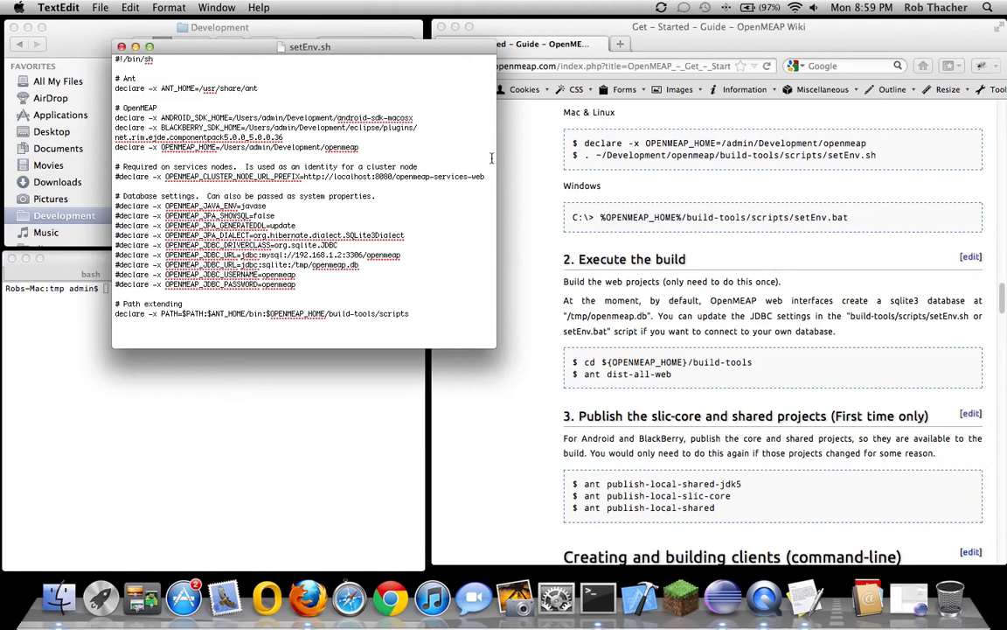
drag(498, 153, 737, 177)
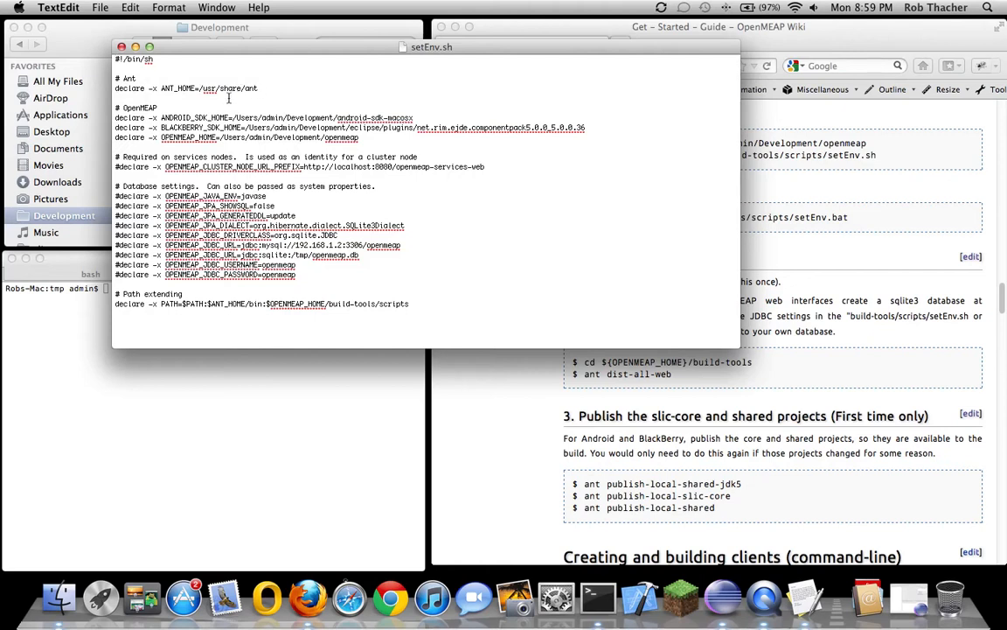
click(123, 48)
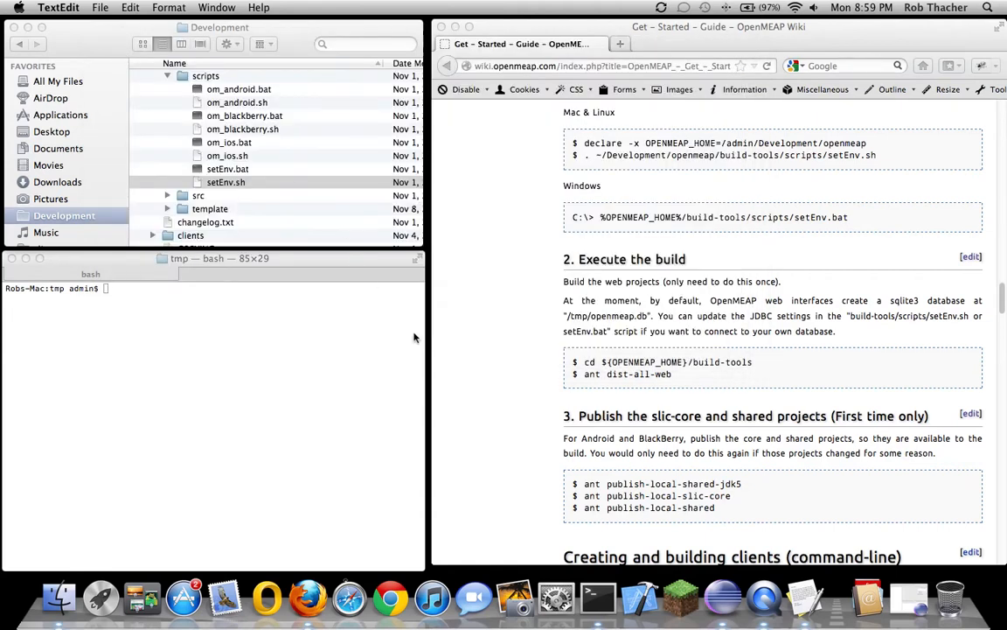
click(520, 340)
In Terminal, list the tmp folder, go up with cd .., and list the root folder
scroll(520, 340, down, 4)
scroll(516, 342, up, 3)
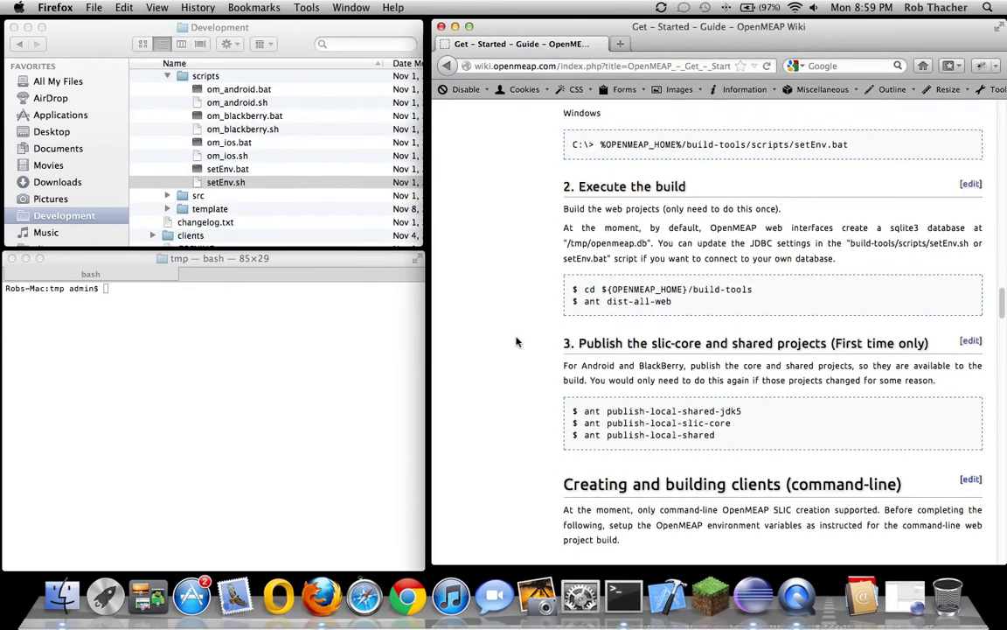
scroll(515, 342, up, 2)
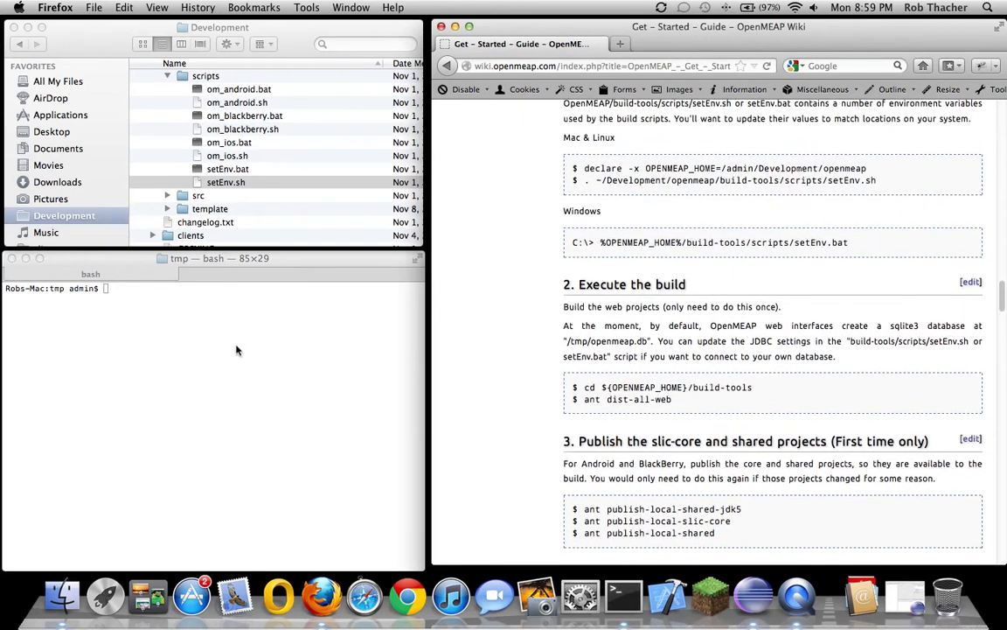
click(236, 345)
text(cd )
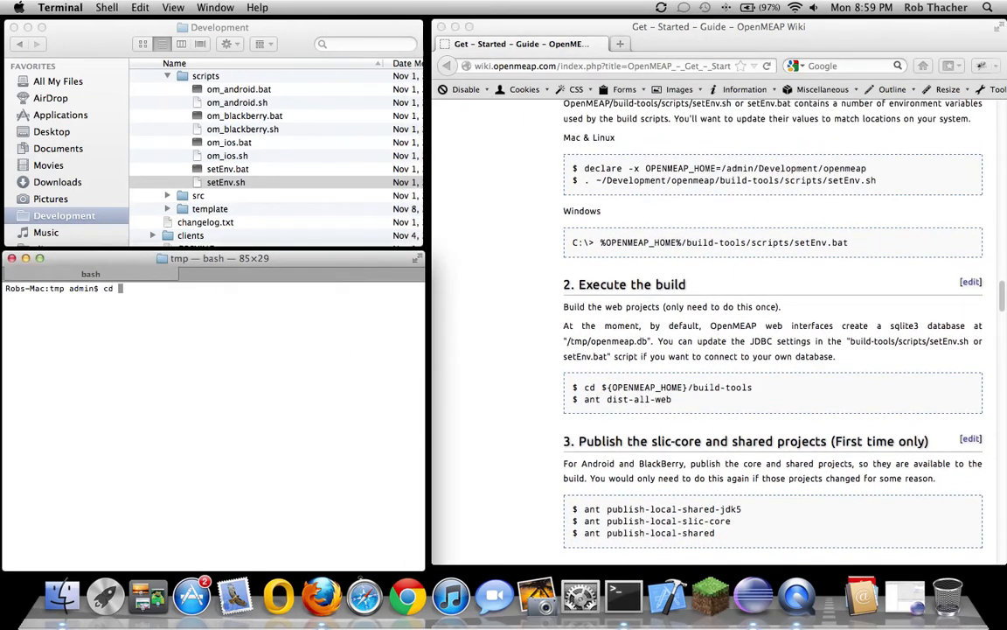
text(Dev)
key(BackSpace)
key(BackSpace)
key(BackSpace)
key(BackSpace)
key(BackSpace)
text(ls)
key(Return)
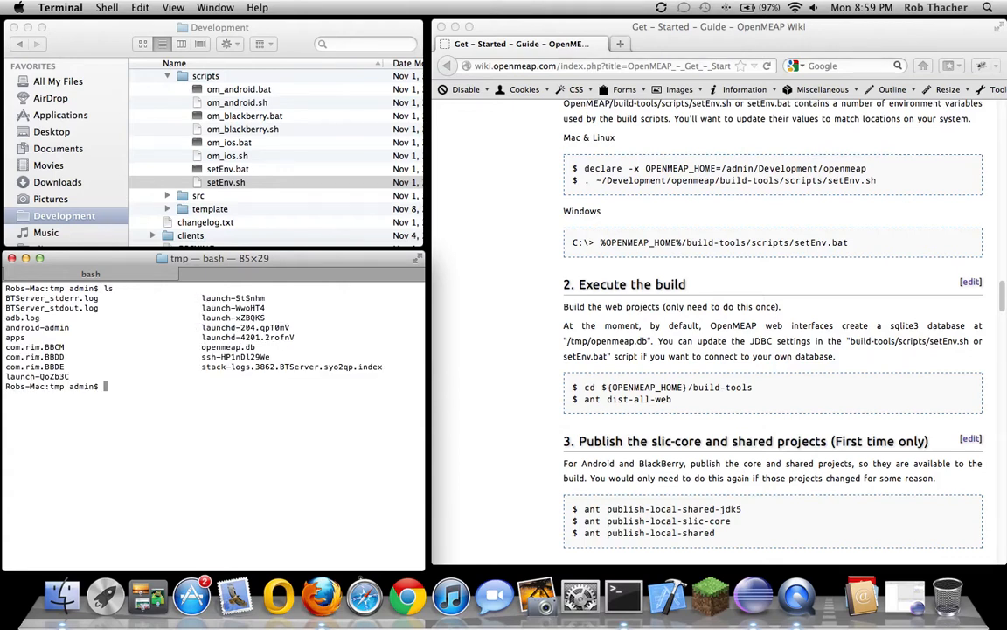
text(cd ..)
key(Return)
text(ls)
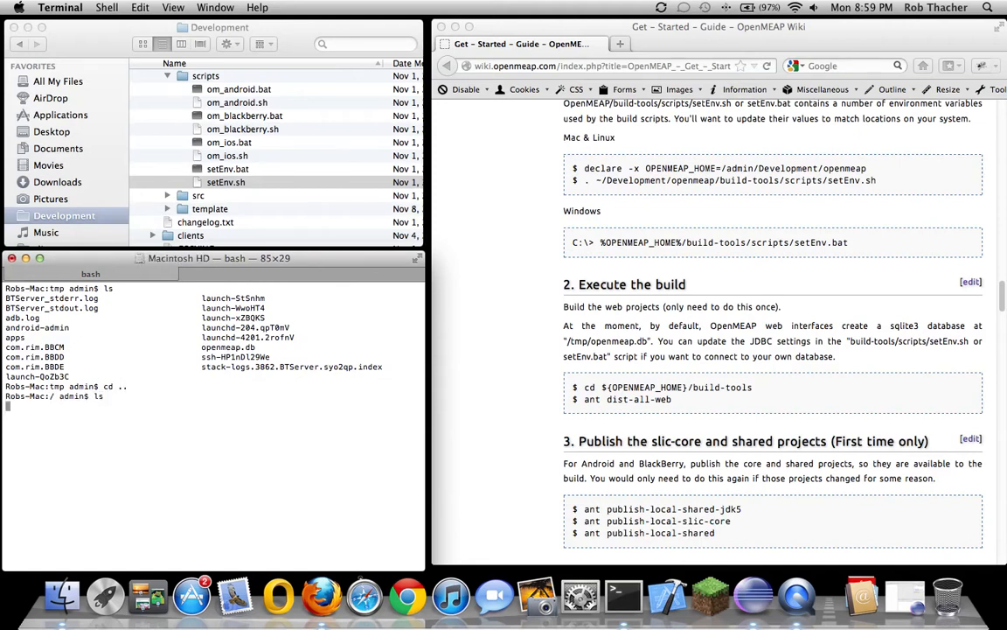
key(Return)
Change into /Users/admin/Development/openmeap, list its contents, then move into build-tools
text(cd User)
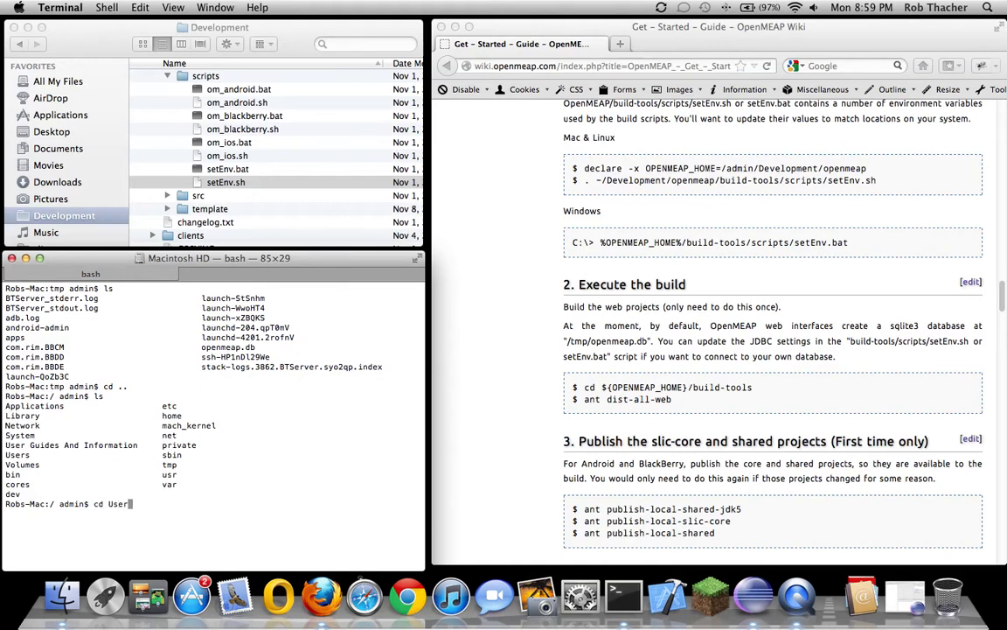
key(Tab)
key(Tab)
text(s/admin/De)
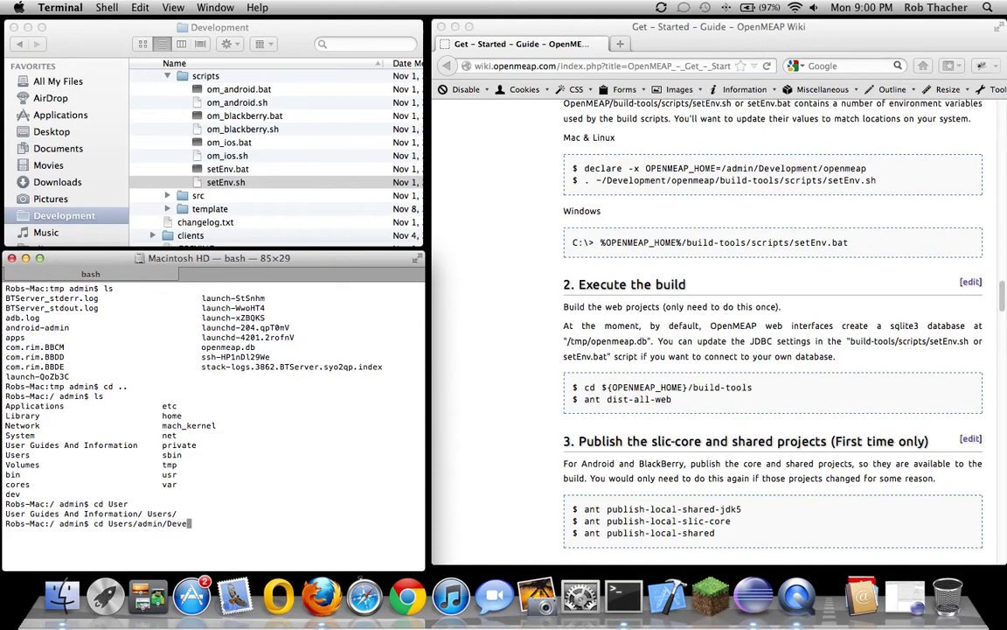
text(ve)
key(Tab)
text(op)
key(Tab)
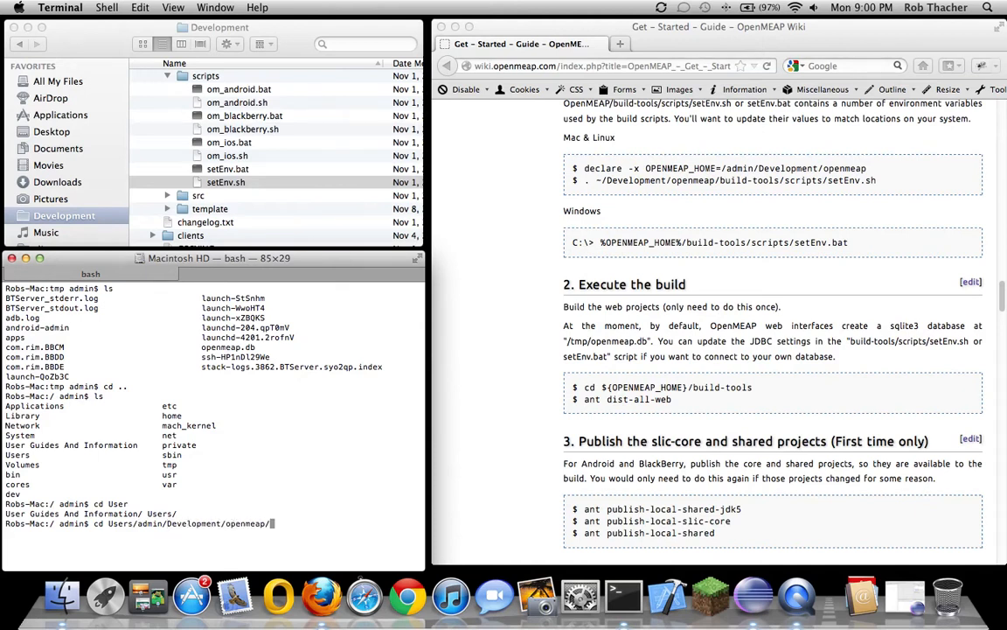
key(Return)
text(ls)
key(Return)
text(cd b)
key(Tab)
key(Return)
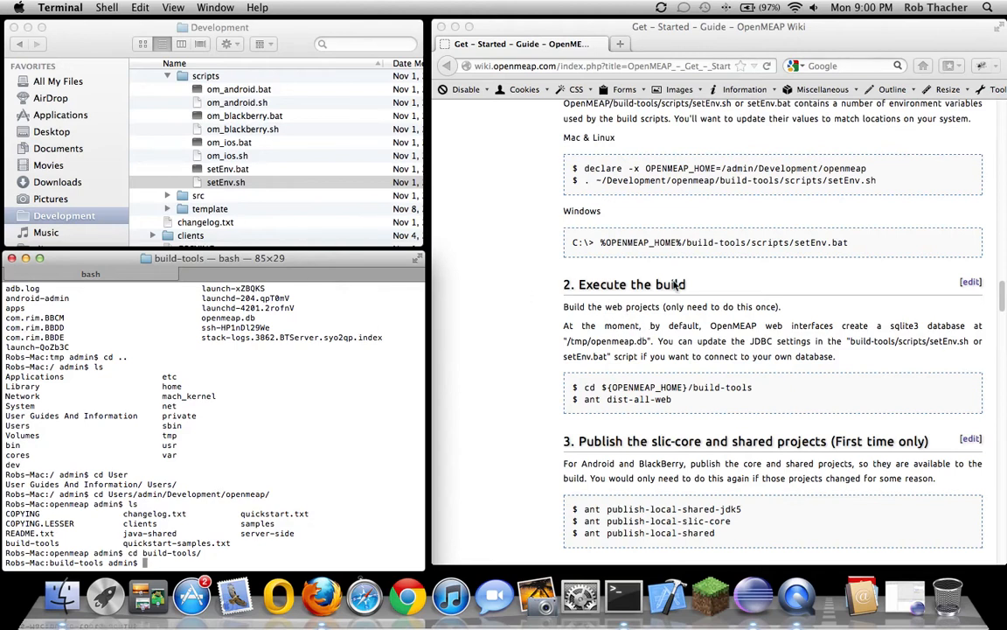
click(879, 182)
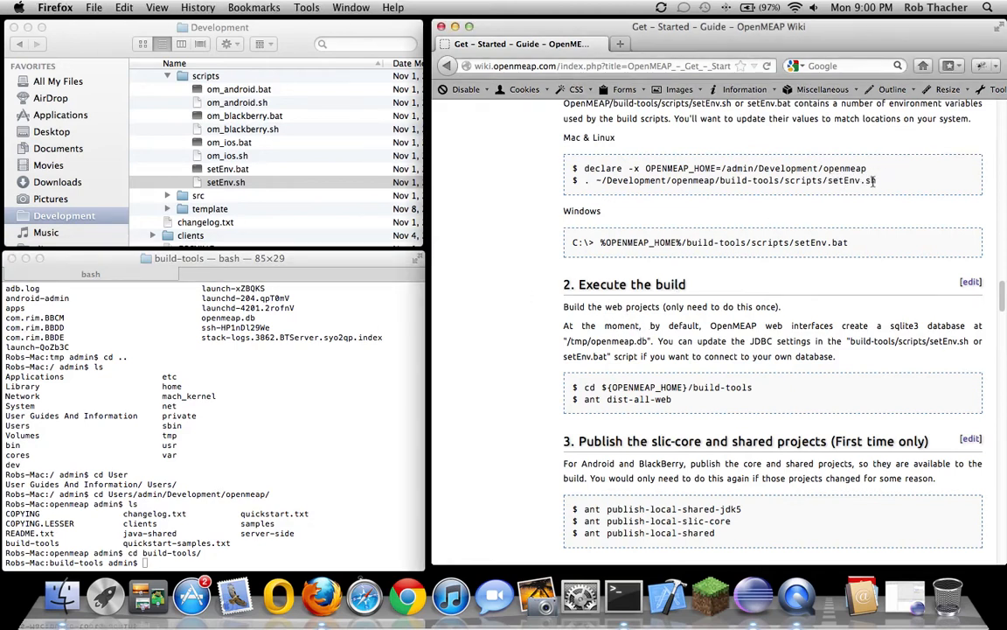
Copy the wiki's setEnv.sh source command and run it in the build-tools shell
drag(879, 182, 585, 184)
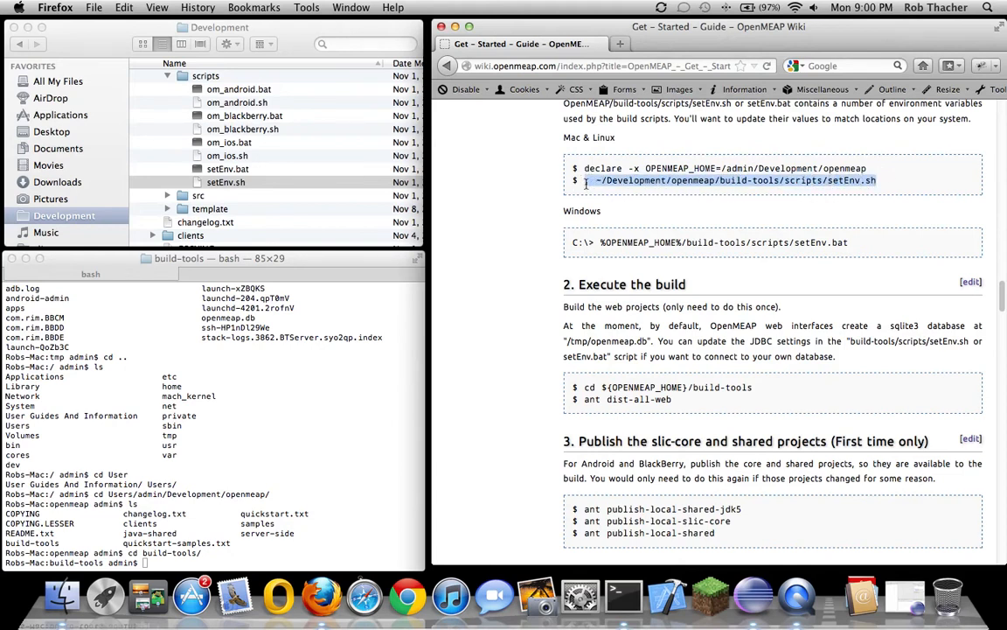
right_click(639, 182)
click(656, 189)
click(234, 551)
right_click(235, 552)
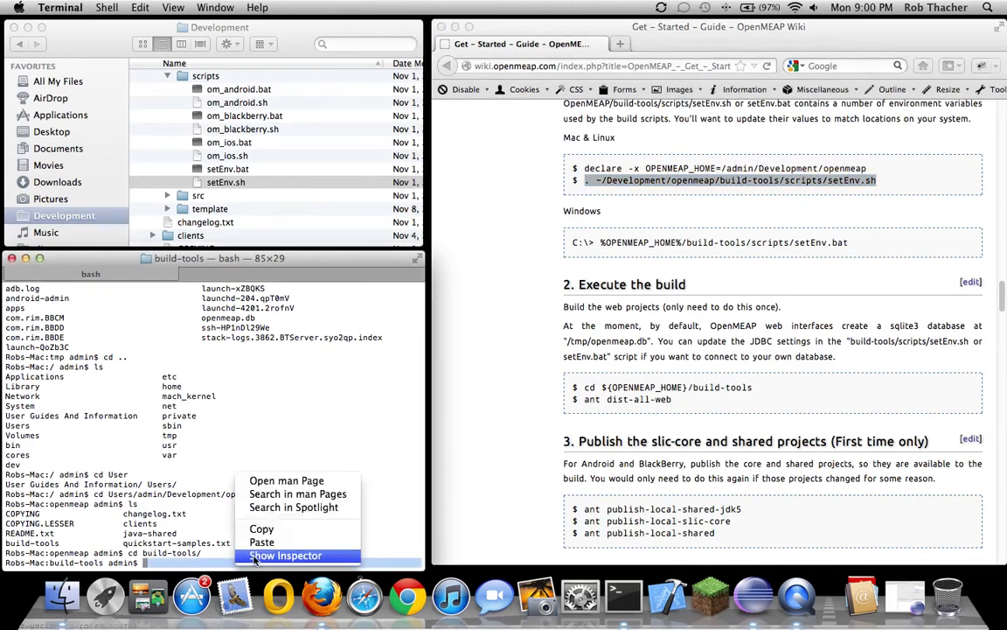
click(262, 543)
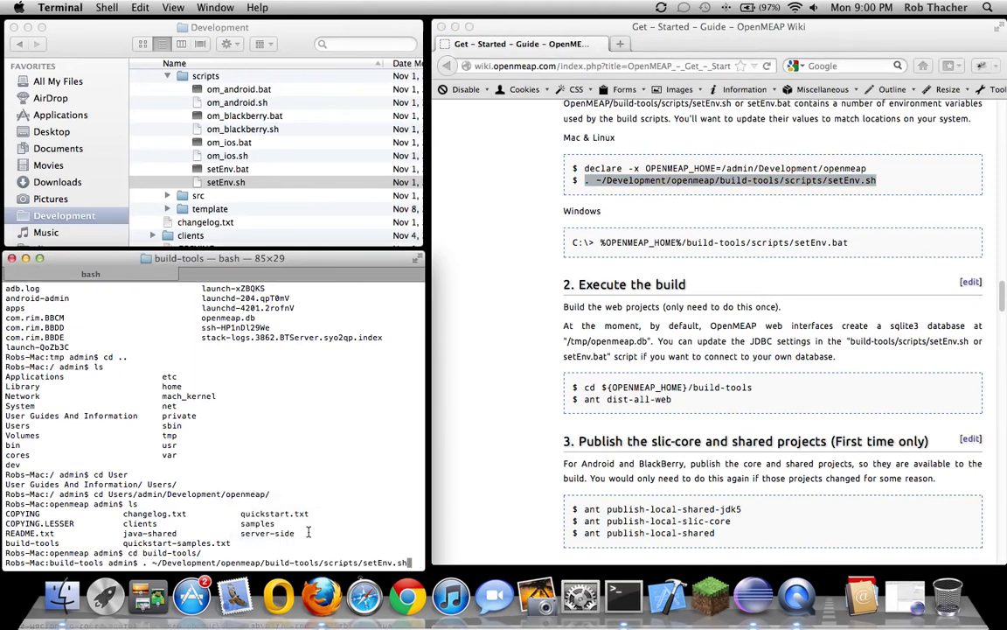
key(Return)
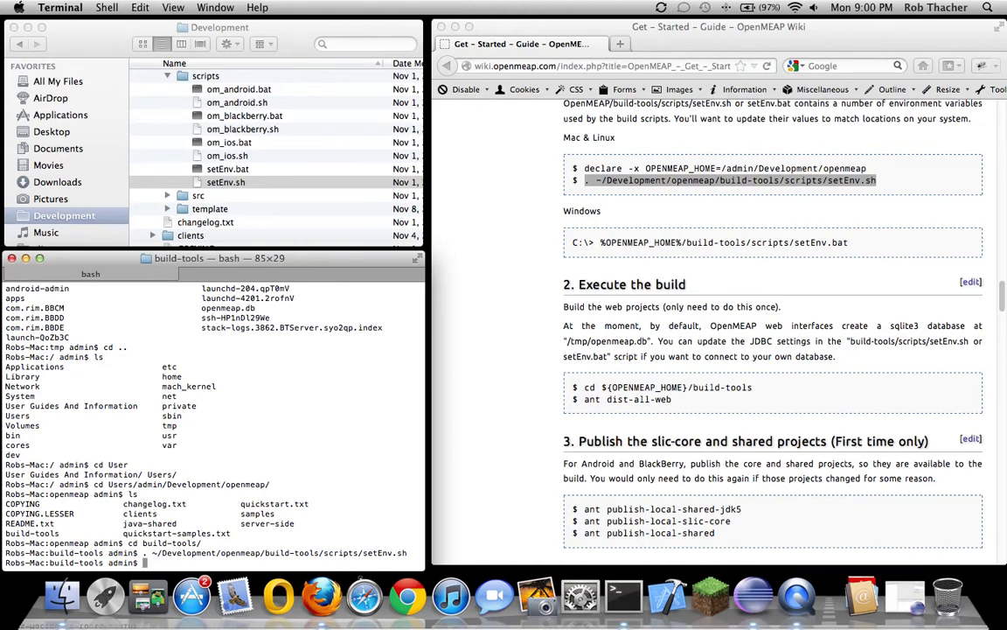
Scroll the guide to 'Creating and building clients (command-line)', from making ~/om_slic onward
click(450, 306)
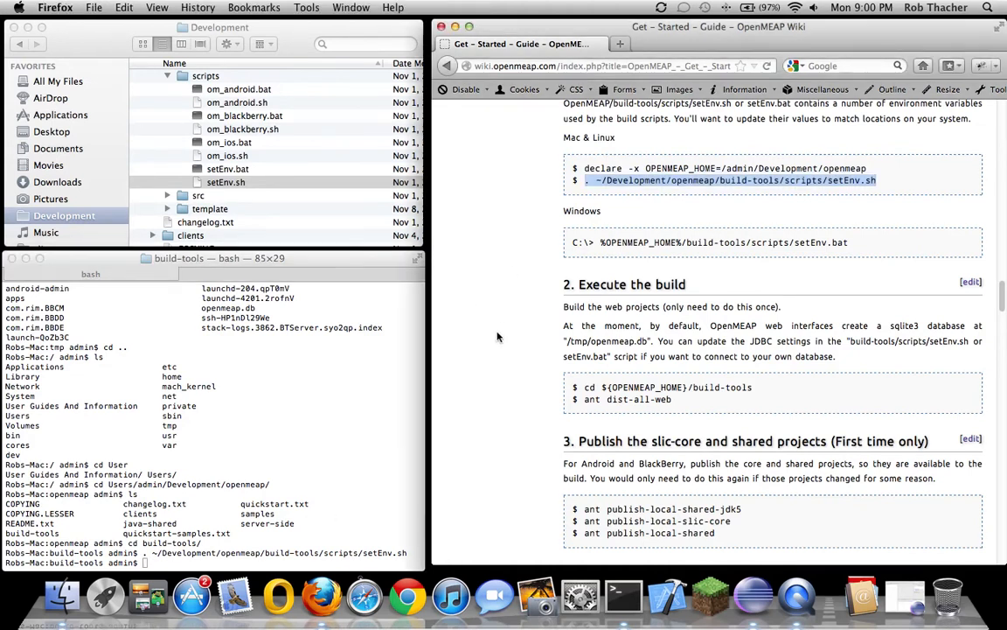
scroll(490, 323, down, 3)
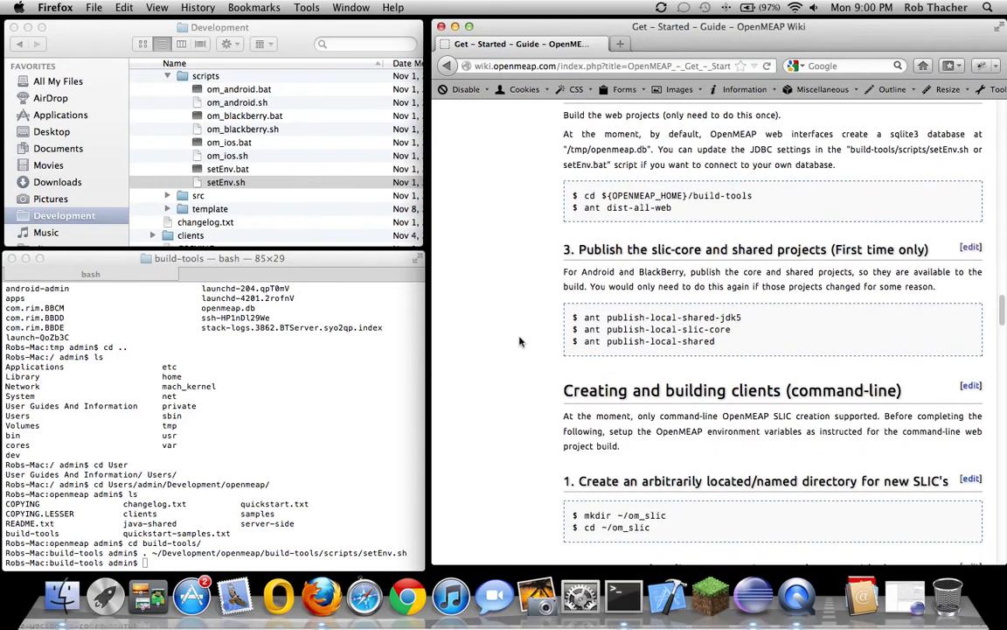
scroll(519, 341, up, 1)
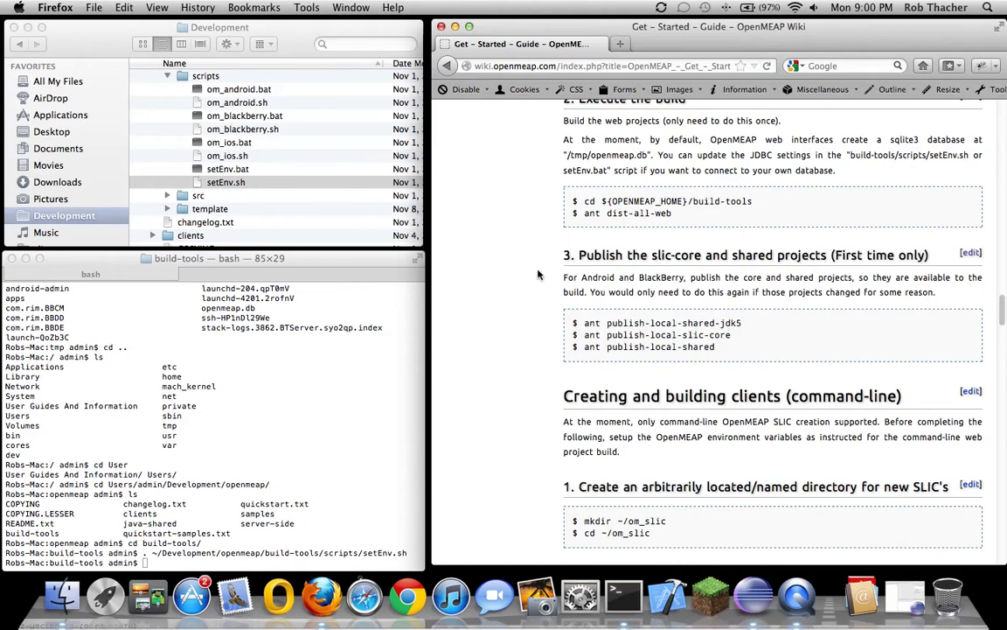
scroll(533, 332, down, 3)
scroll(529, 343, down, 1)
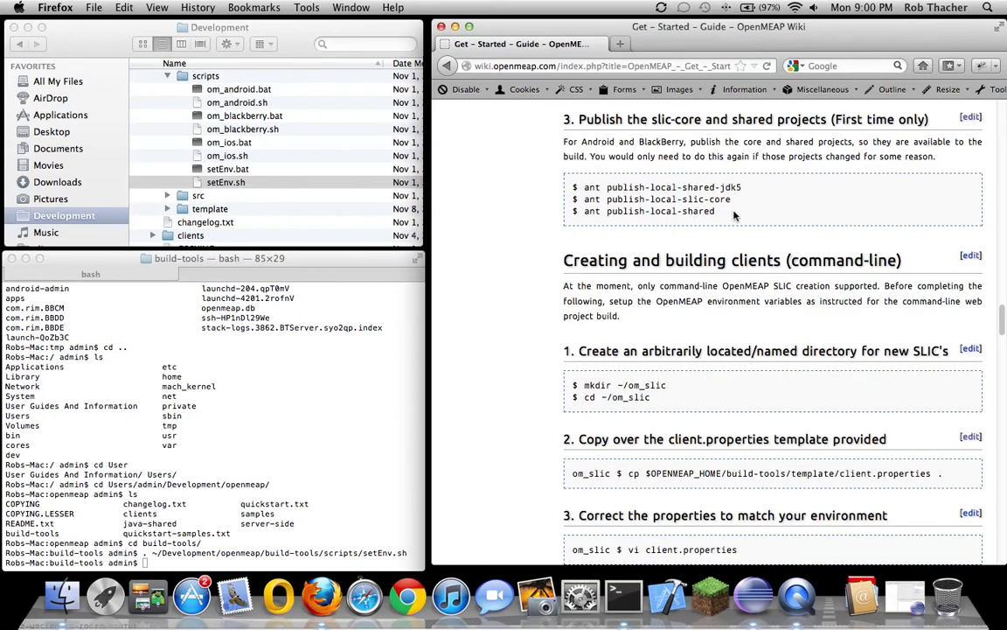
scroll(501, 287, down, 2)
scroll(501, 288, up, 5)
scroll(501, 288, down, 4)
scroll(501, 288, down, 3)
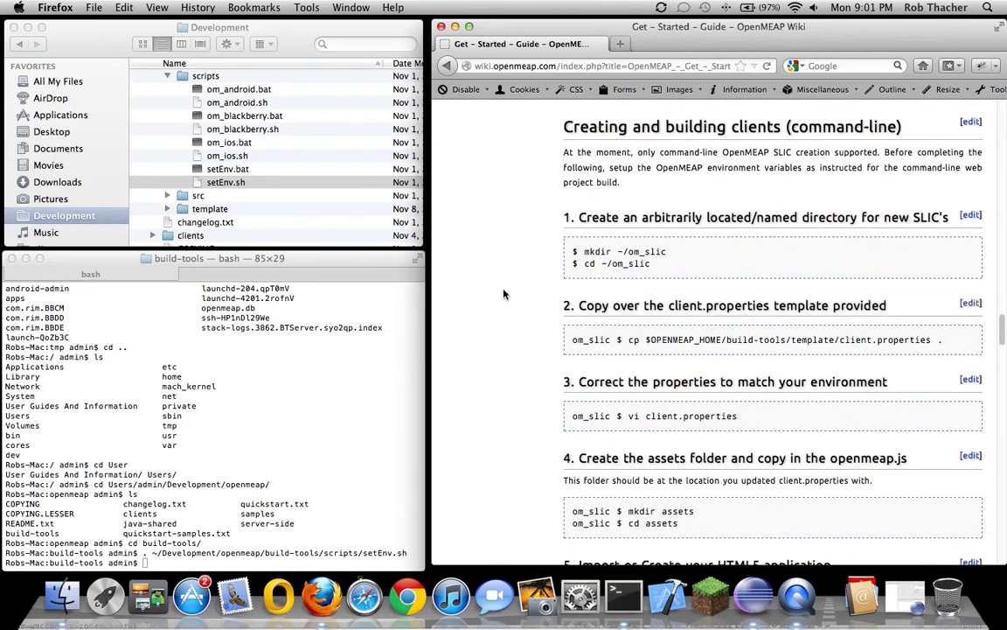
scroll(504, 294, down, 1)
scroll(504, 294, up, 1)
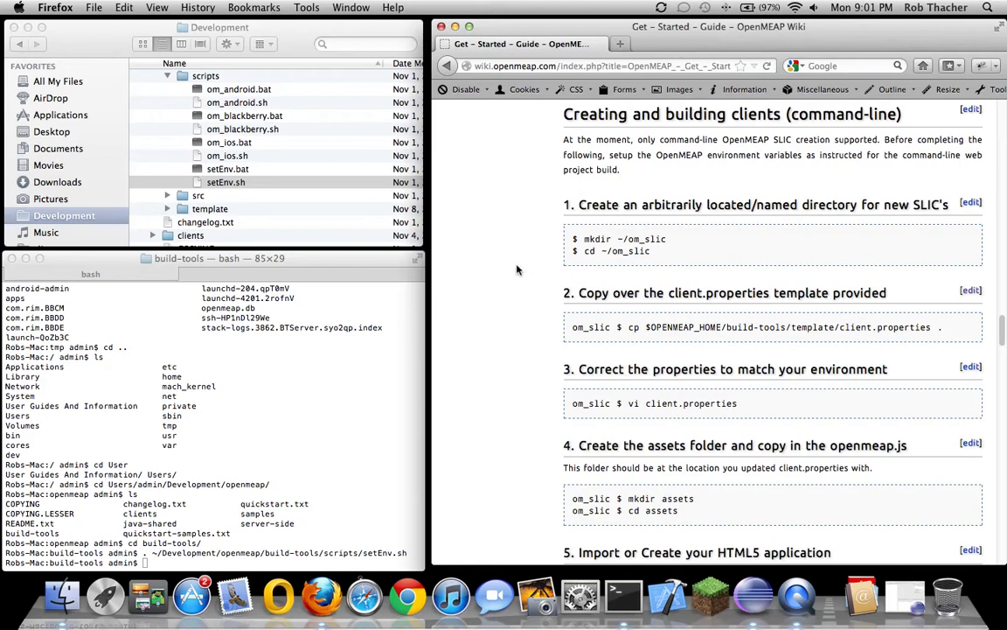
scroll(516, 270, down, 2)
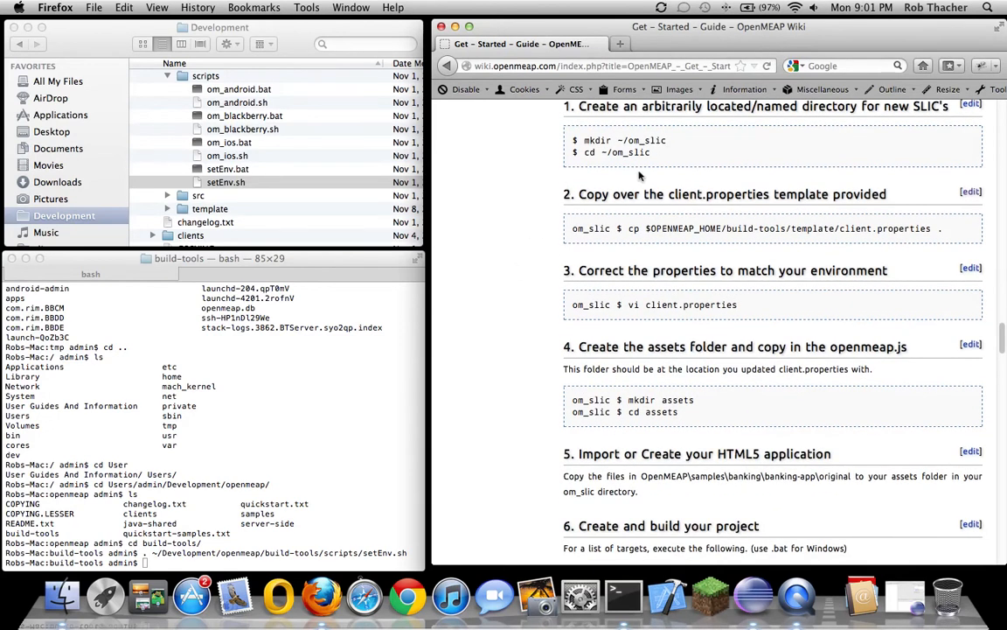
Collapse scripts and openmeap, expand slic, and enlarge the Finder window to show it
click(142, 69)
click(167, 76)
scroll(159, 109, up, 5)
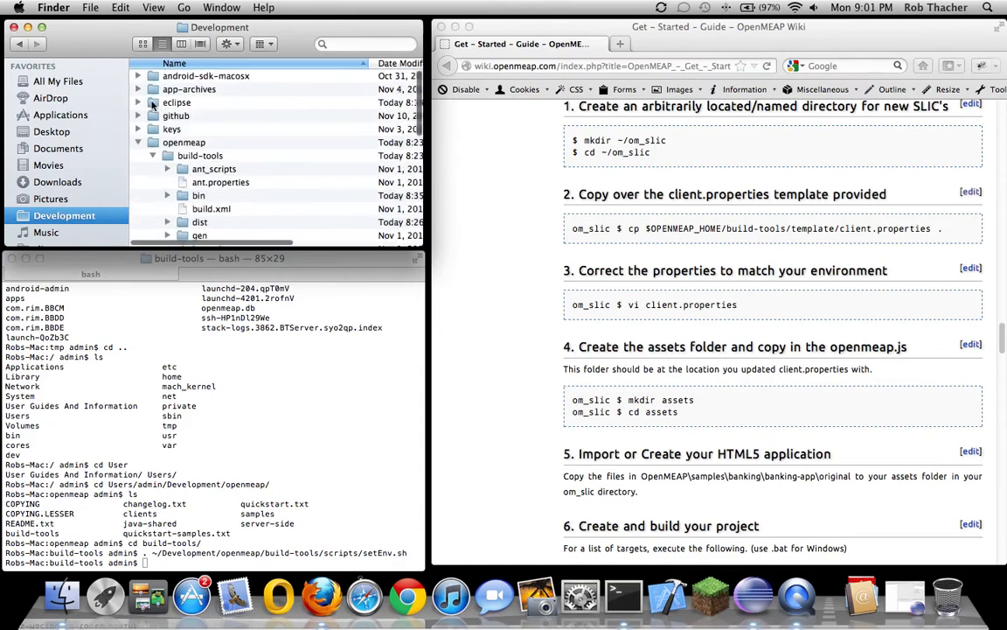
click(138, 143)
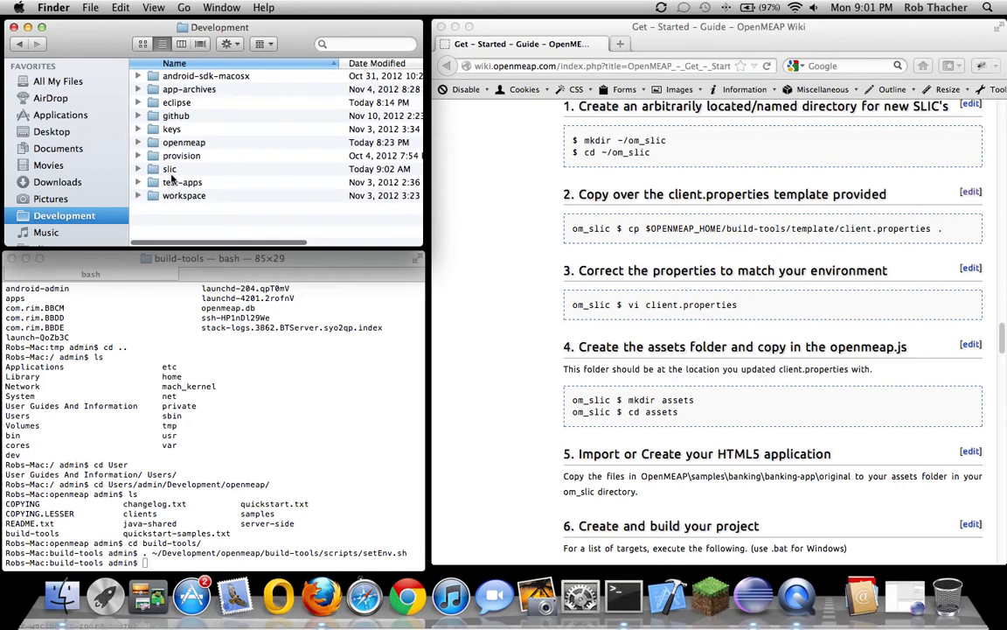
click(138, 170)
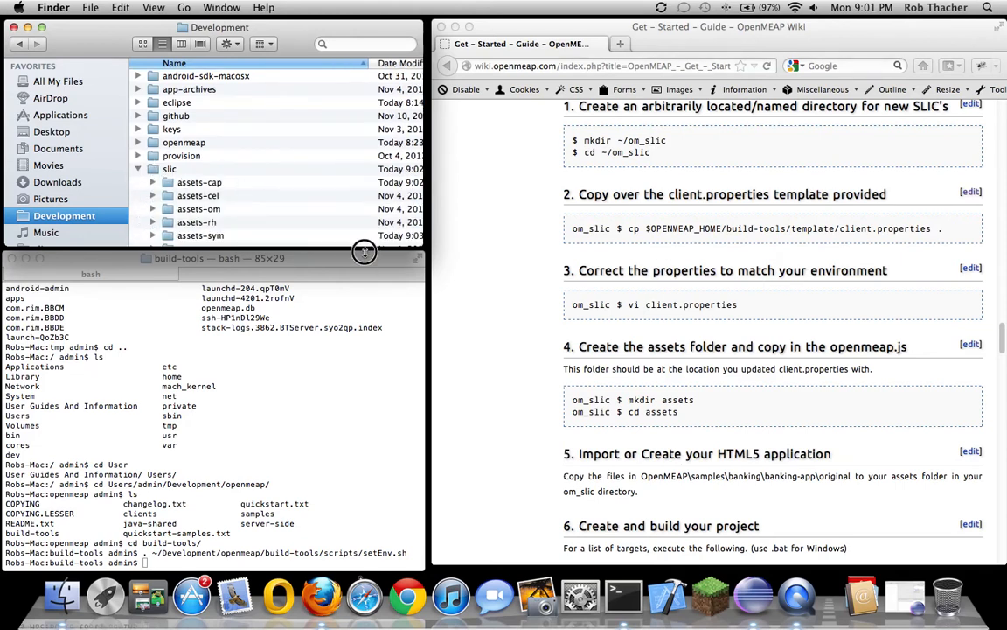
drag(365, 250, 366, 492)
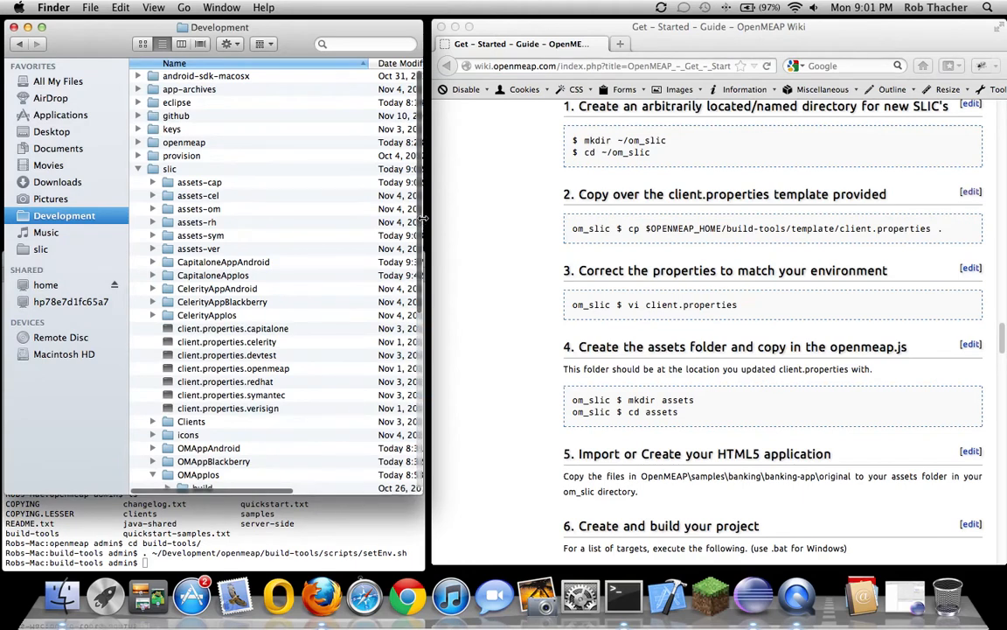
drag(418, 208, 420, 243)
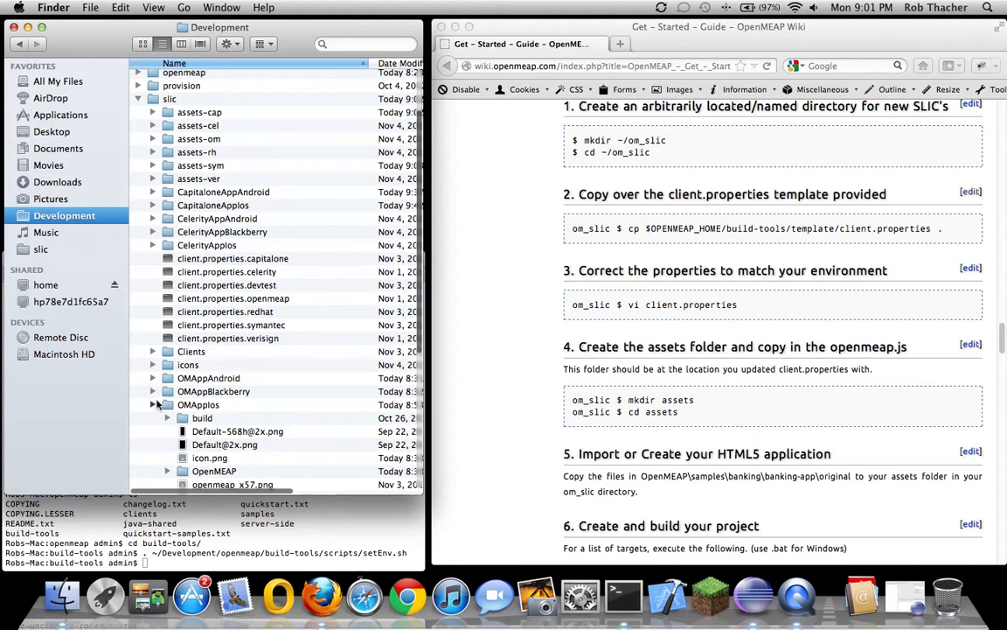
click(153, 404)
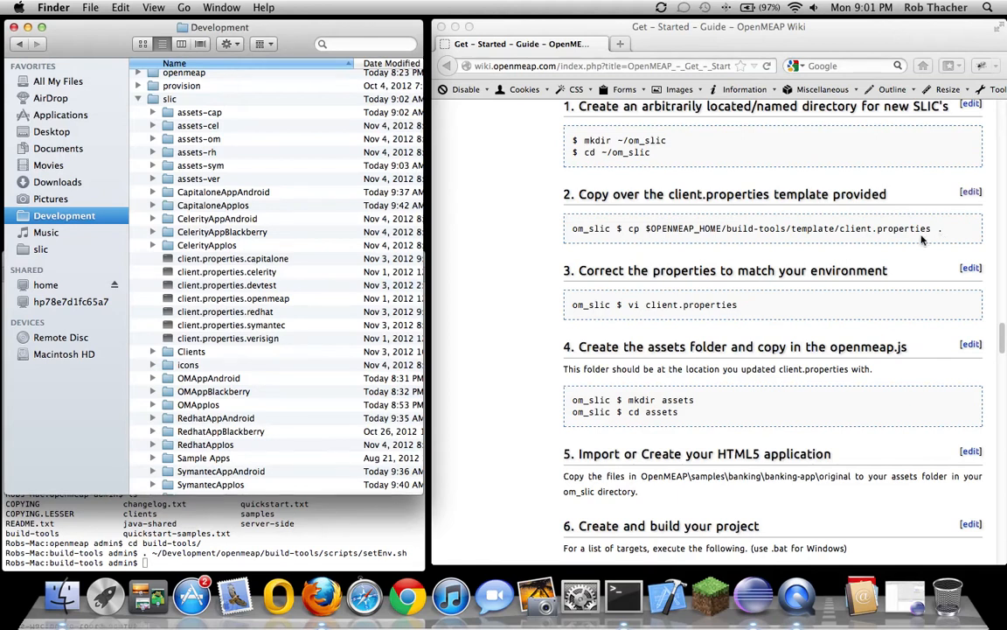
Open client.properties.openmeap from the slic folder in TextEdit
click(268, 300)
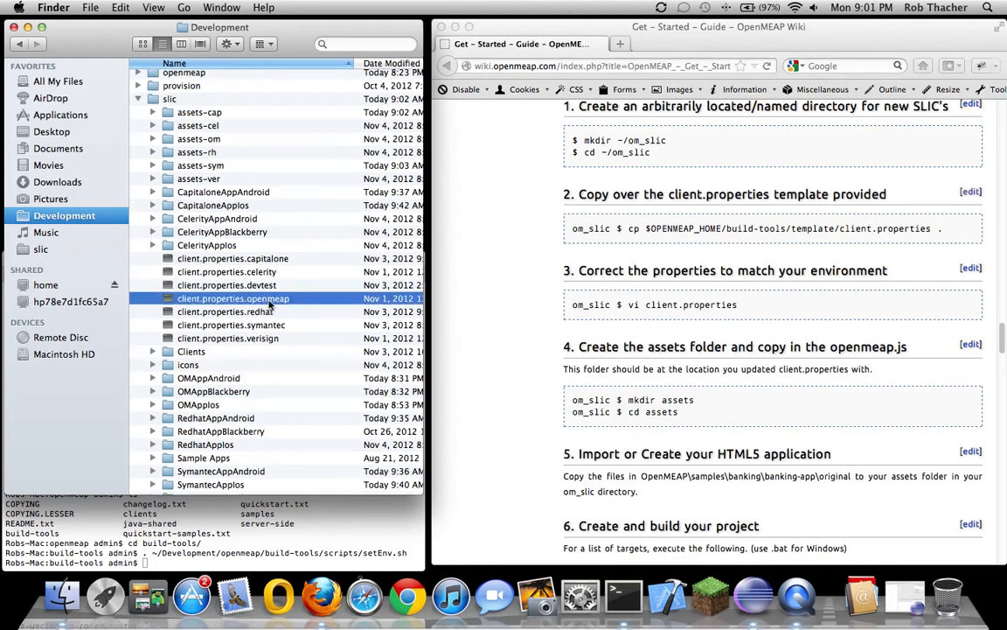
right_click(270, 302)
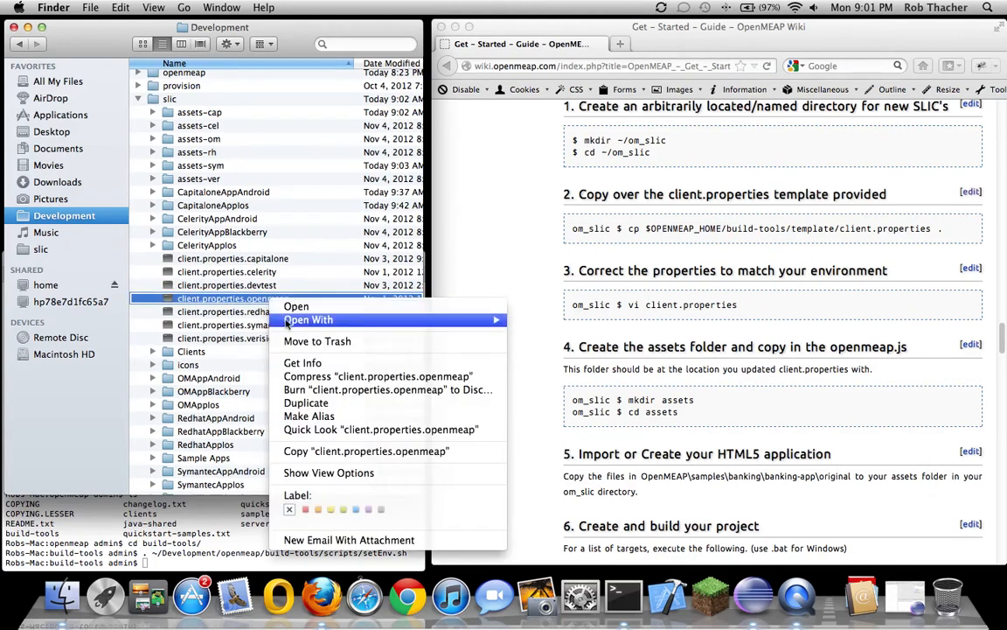
mouse_move(477, 320)
click(560, 321)
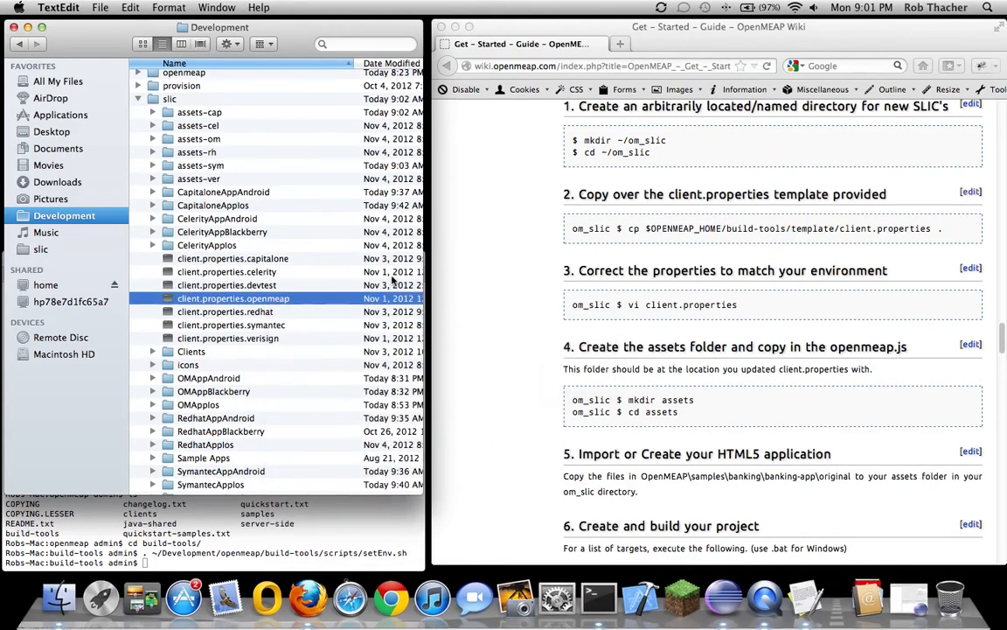
Enlarge client.properties.openmeap, read its settings including the project name value, then close it
drag(494, 326, 921, 473)
scroll(465, 267, down, 4)
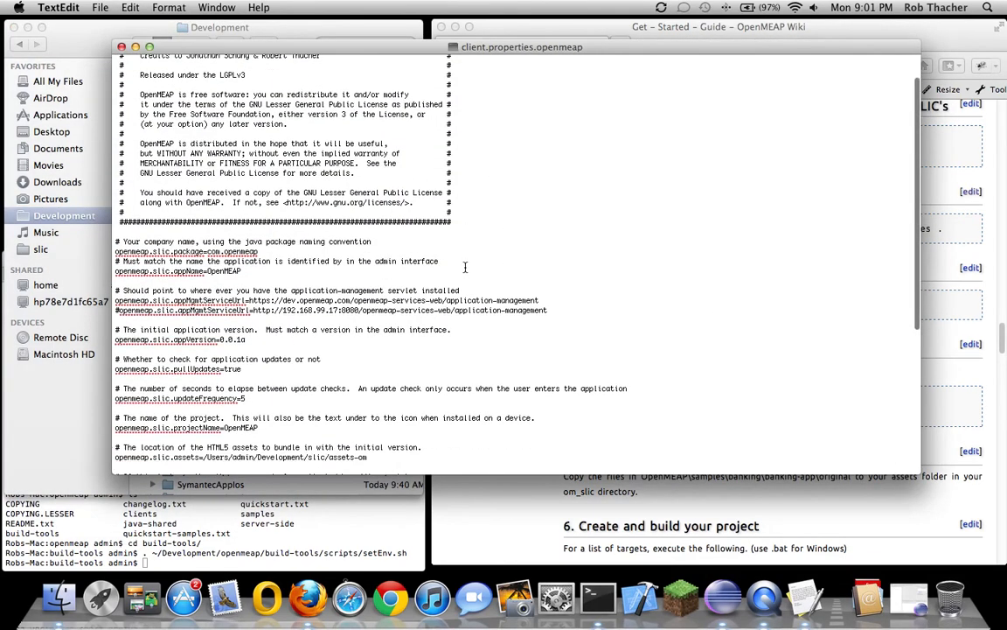
scroll(569, 251, down, 4)
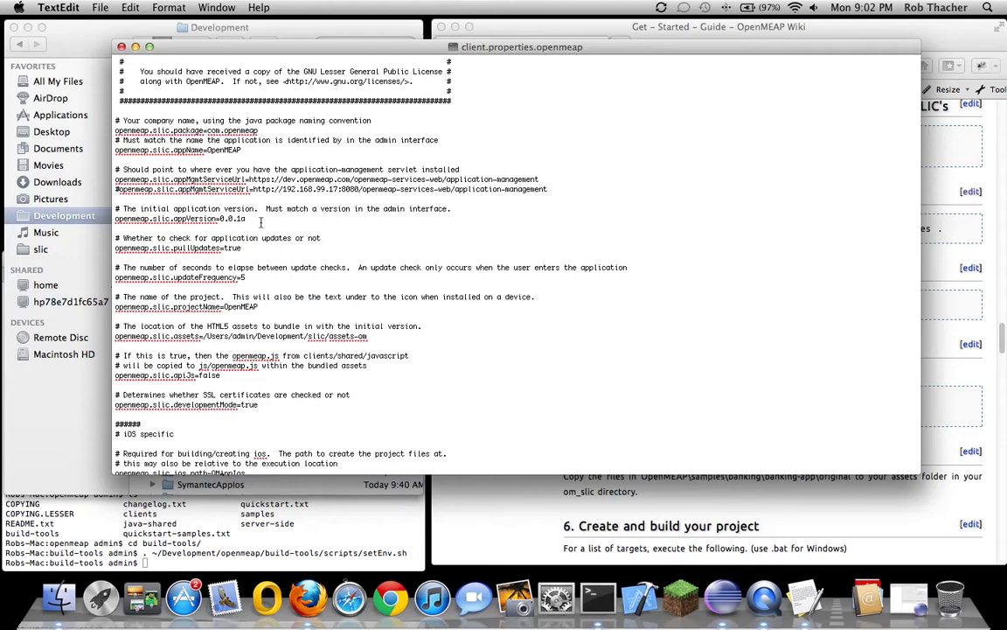
drag(256, 306, 226, 306)
scroll(405, 380, down, 10)
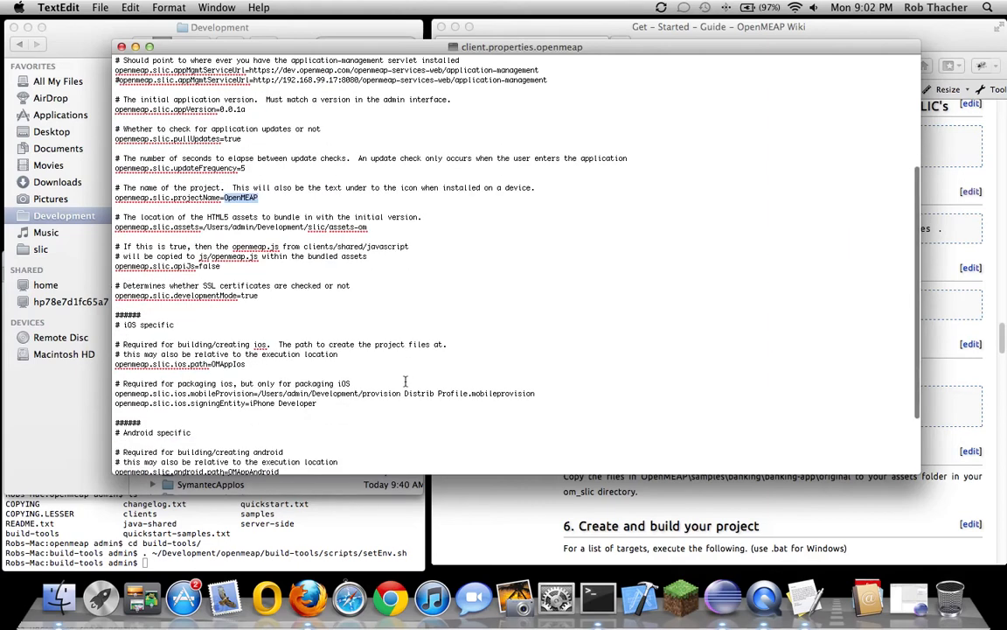
scroll(405, 380, down, 3)
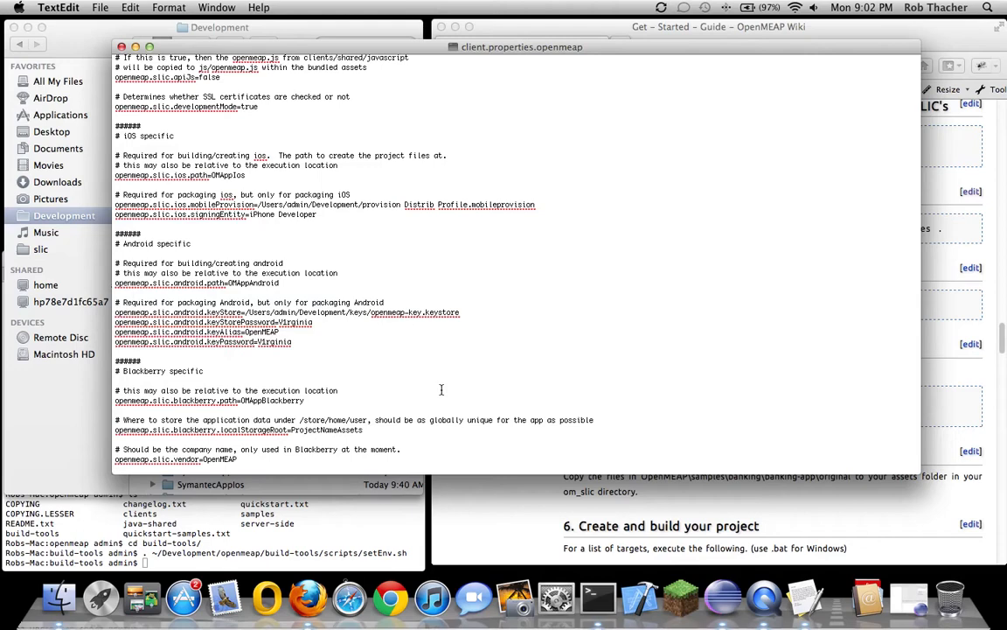
scroll(442, 389, down, 1)
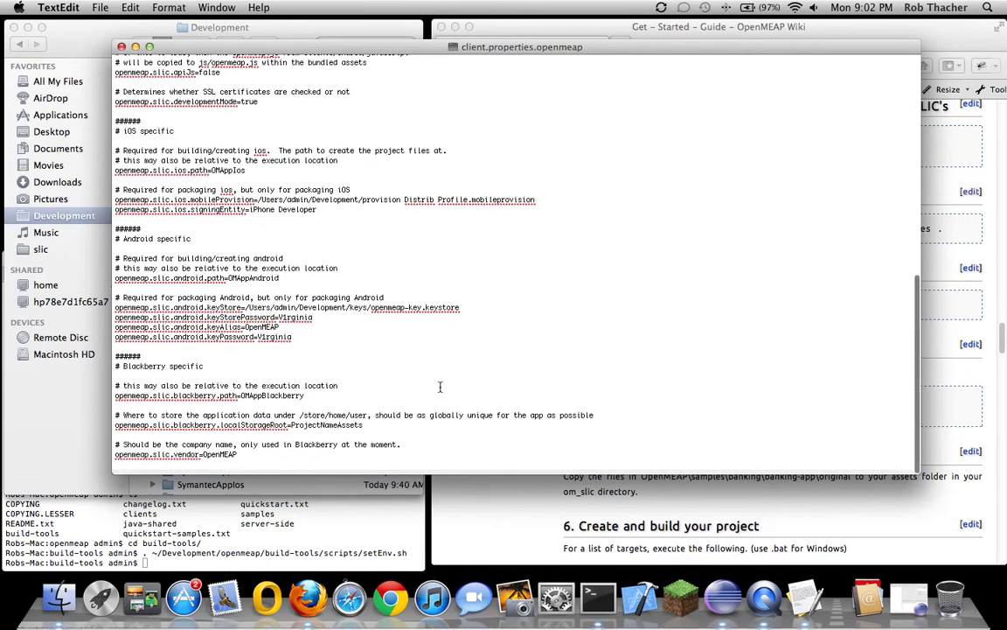
scroll(440, 387, up, 1)
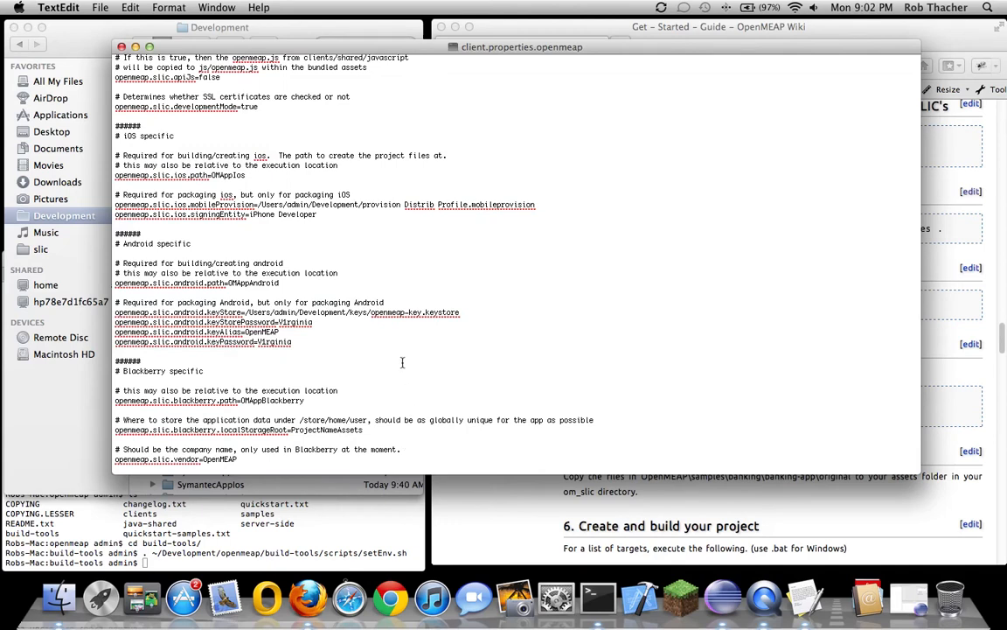
scroll(402, 362, up, 2)
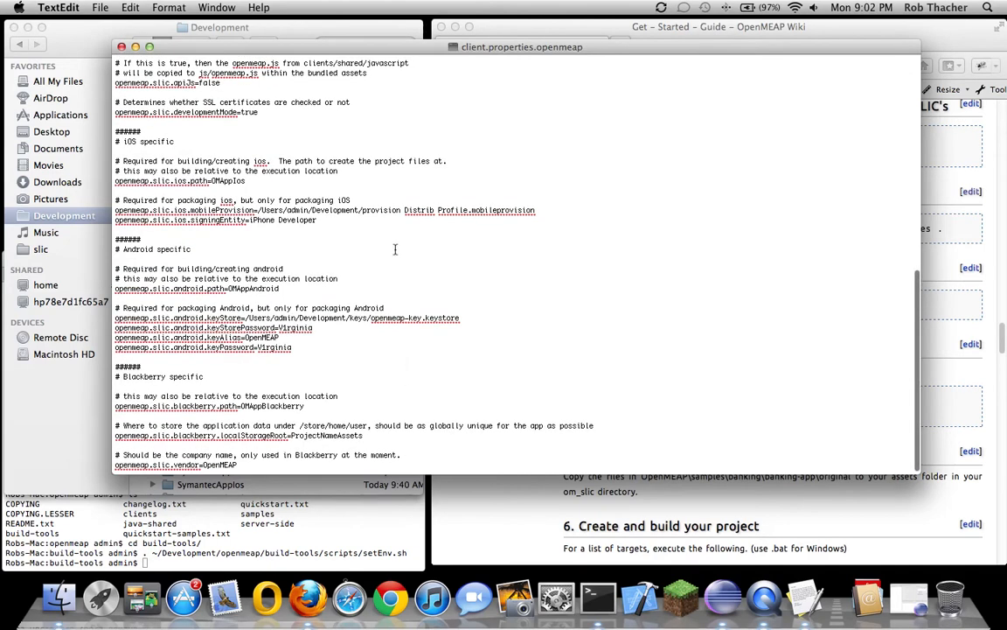
scroll(376, 248, up, 4)
scroll(376, 248, up, 5)
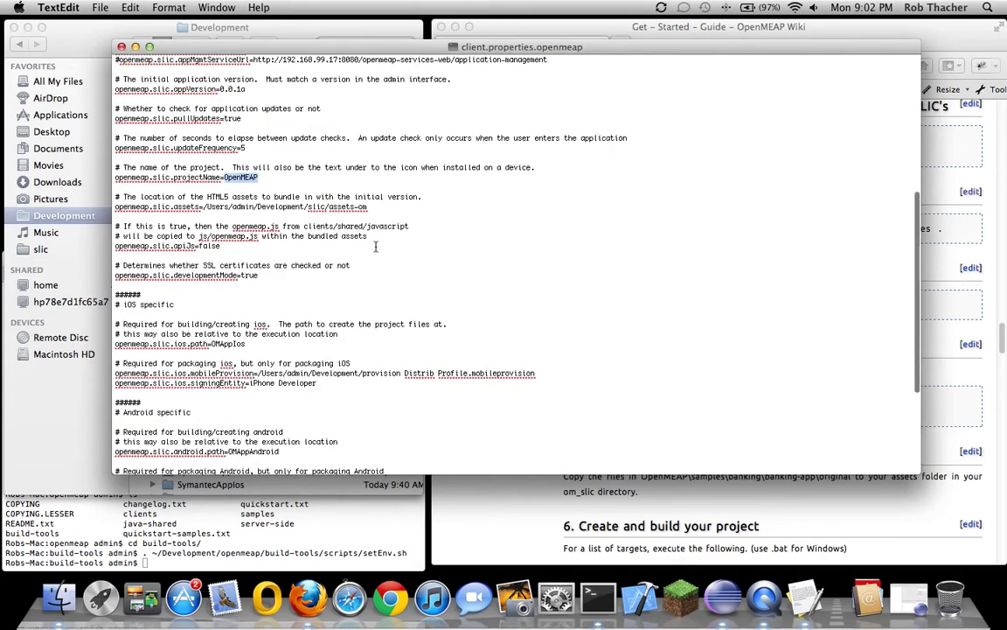
click(121, 46)
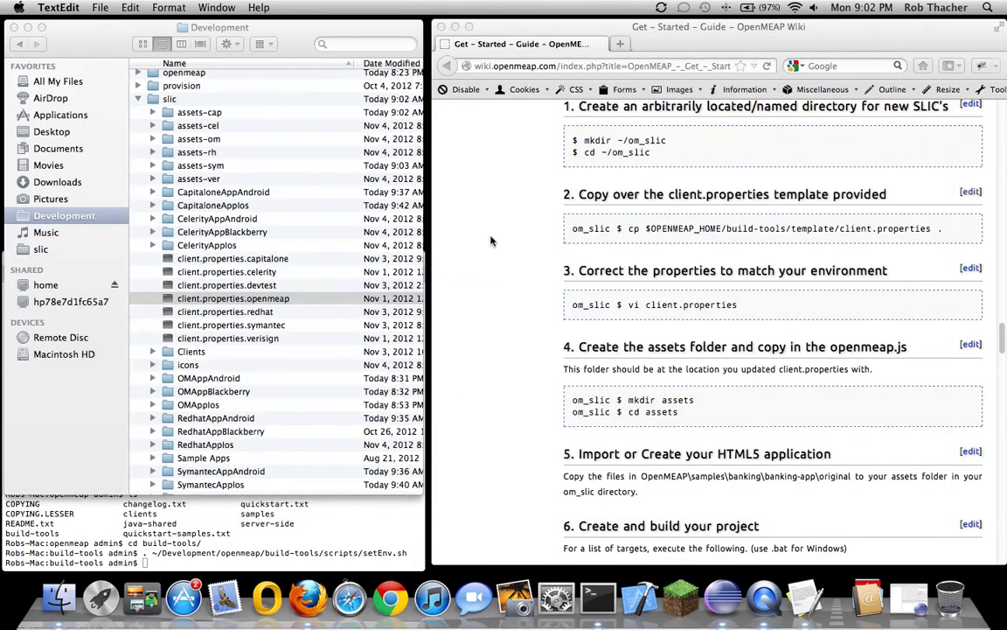
Scroll the wiki down to the iOS, Android and BlackBerry build commands
click(444, 218)
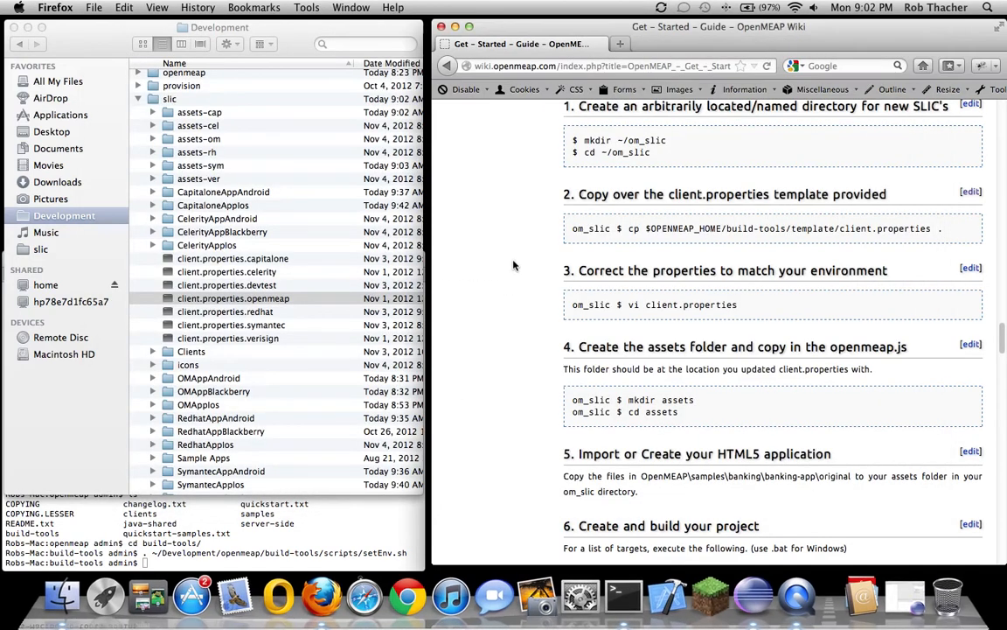
scroll(503, 332, down, 3)
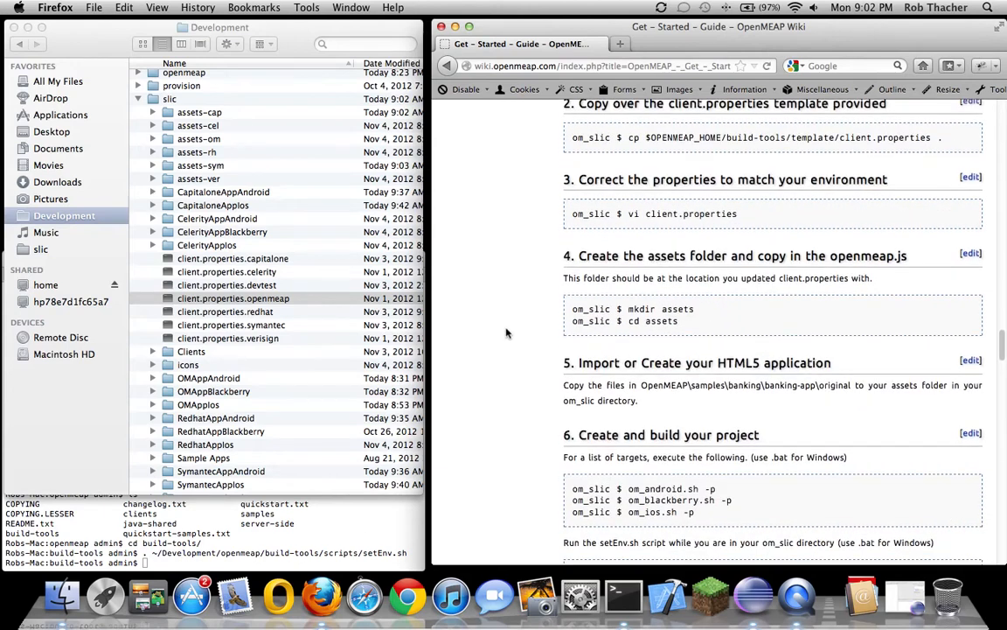
scroll(505, 333, down, 5)
scroll(507, 336, up, 1)
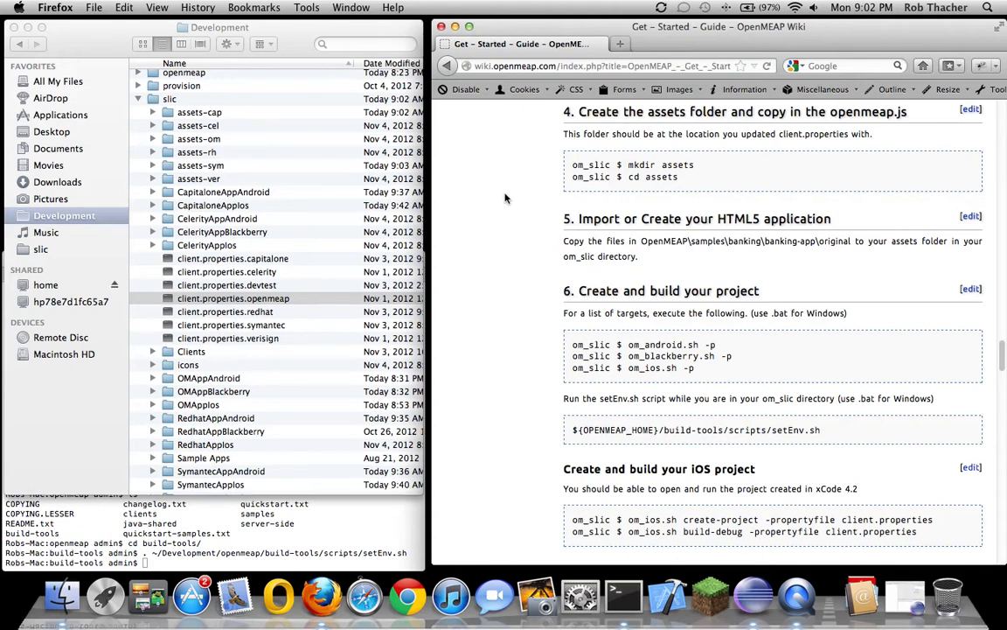
Look inside the assets-om folder in Finder, collapse it again, and return to Terminal
click(153, 140)
click(153, 139)
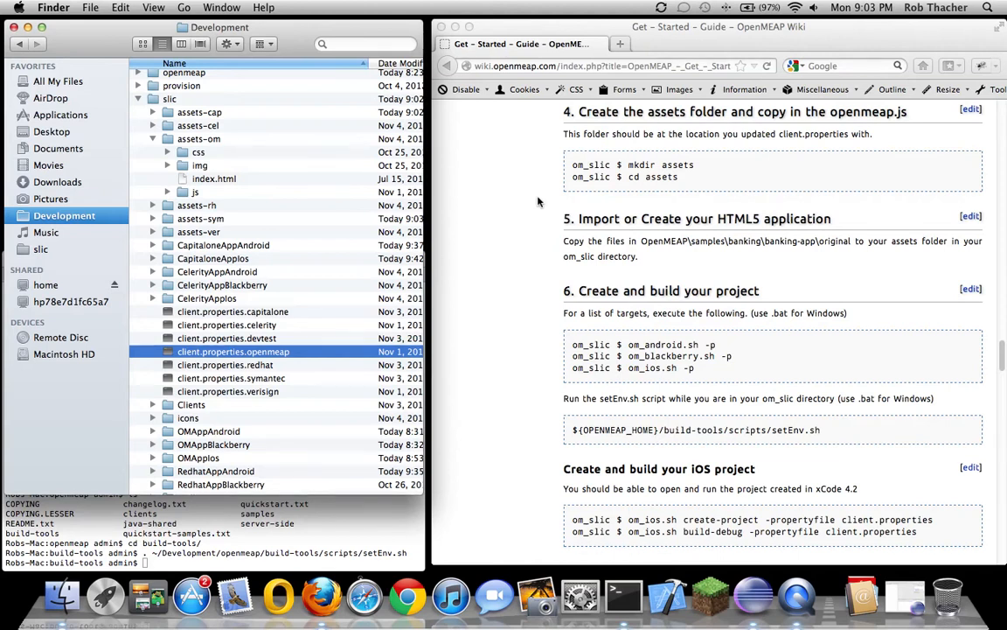
scroll(509, 254, down, 5)
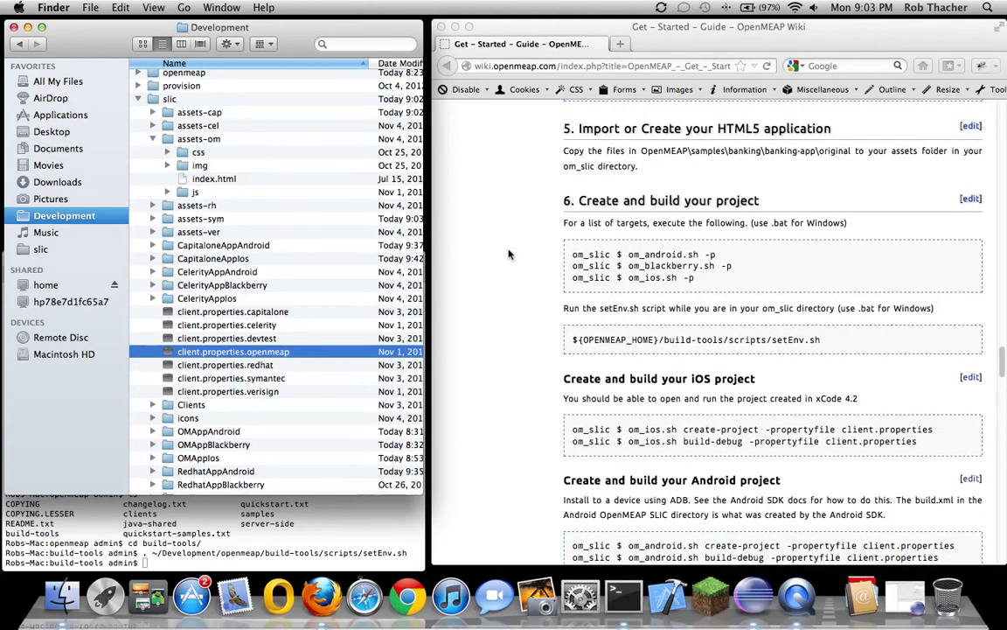
click(154, 139)
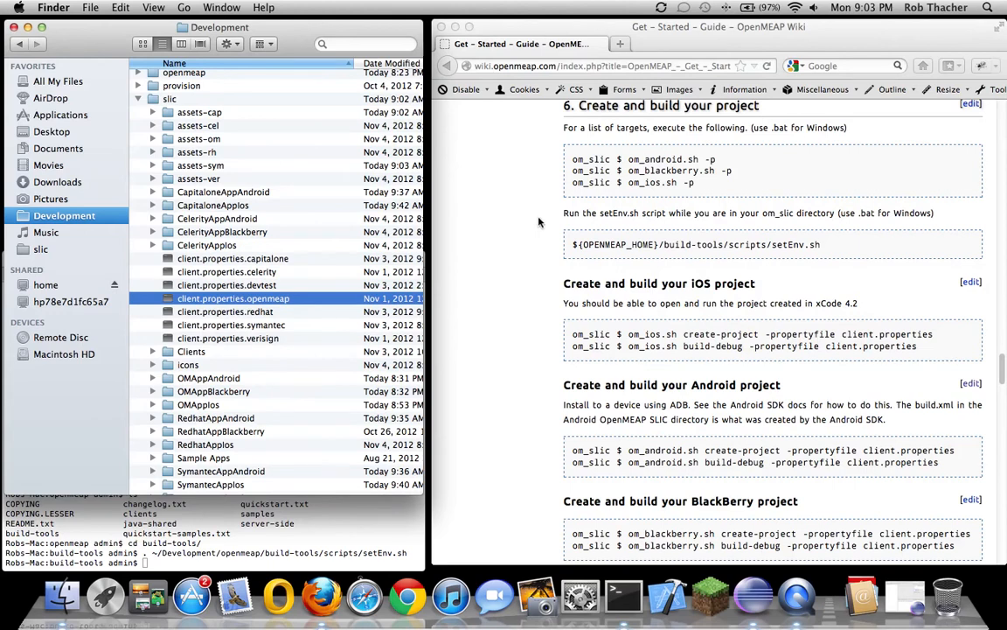
scroll(516, 225, down, 3)
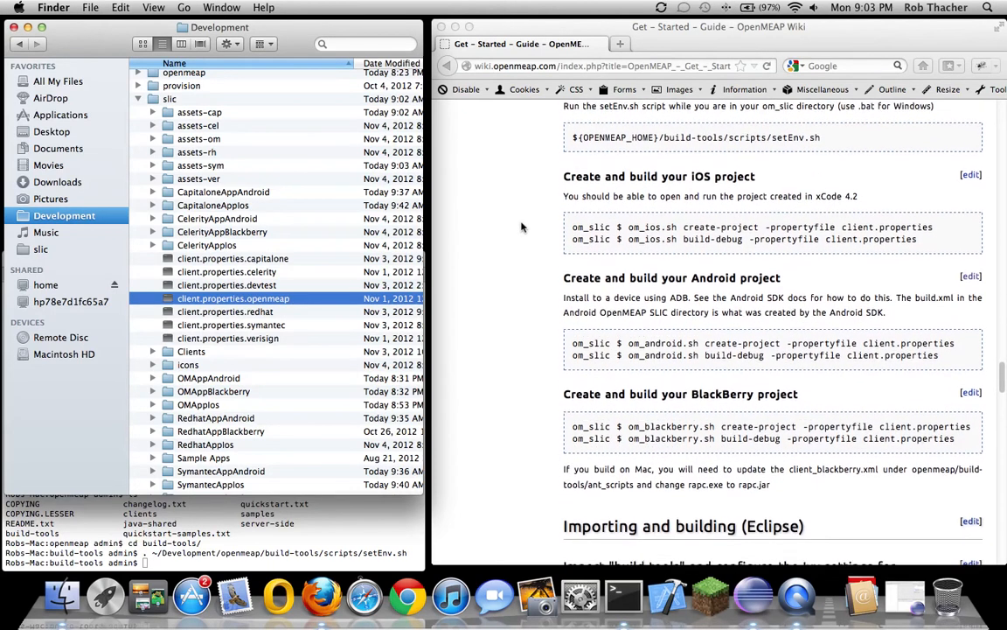
click(232, 539)
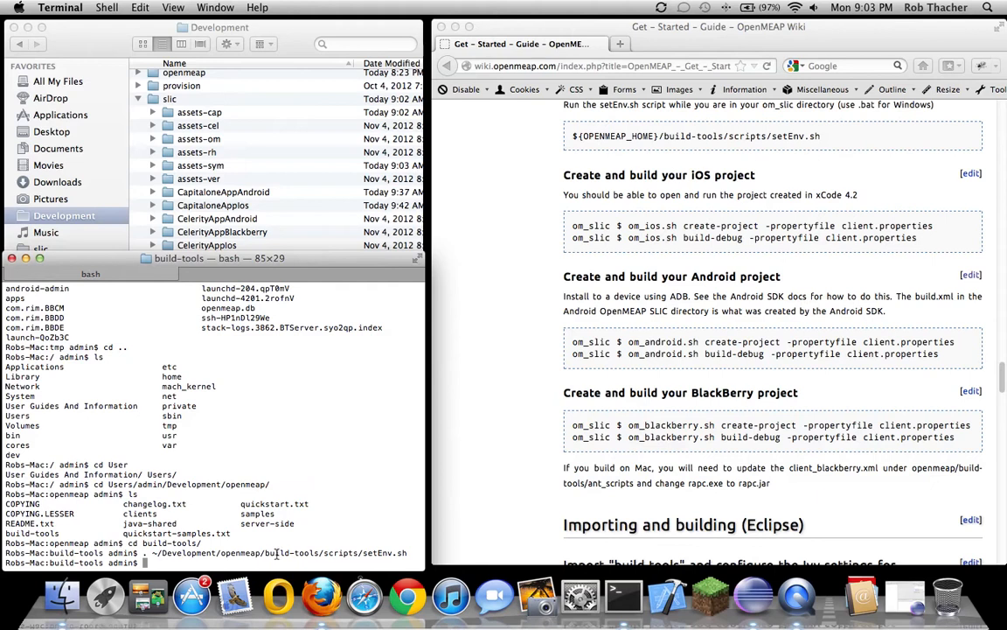
Go up two folders to Development, enter slic, and re-source setEnv.sh there
text(cd ..)
key(Return)
text(cd ..)
key(Return)
text(ls)
key(Return)
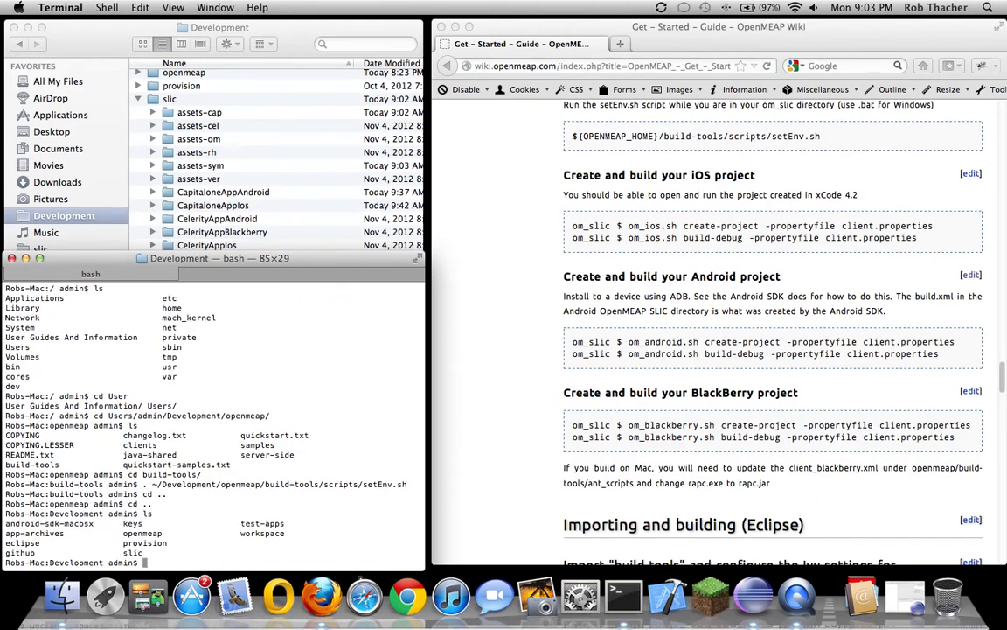
text(cd slic/)
key(Return)
key(Up)
key(Up)
key(Up)
key(Up)
key(Up)
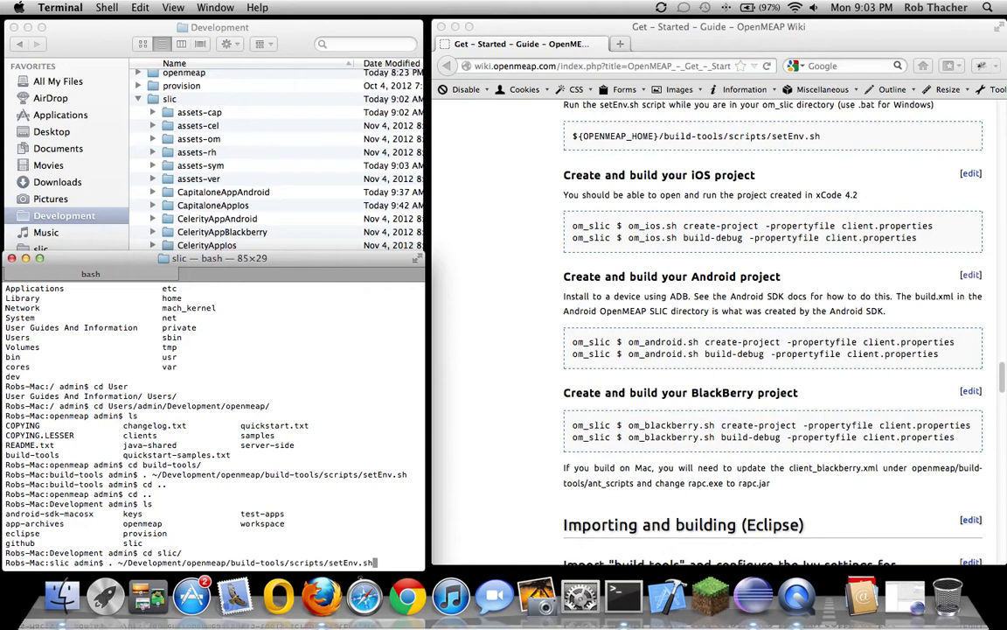
key(Return)
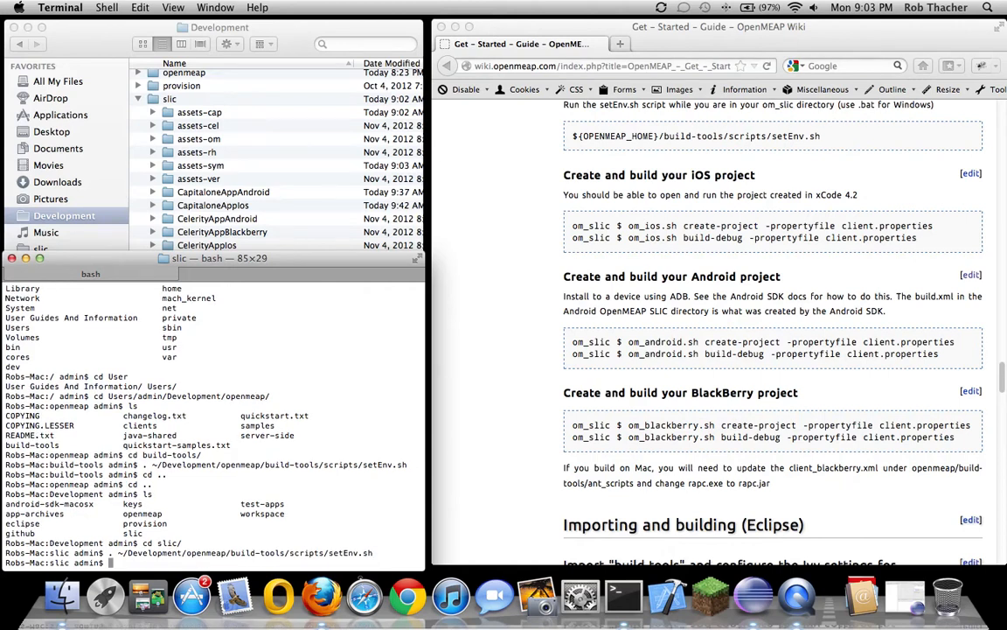
Recall the om_android.sh create-project -propertyfile client.properties.openmeap command at the prompt
text(ls)
key(Up)
key(Up)
key(Up)
key(Up)
key(Up)
key(Up)
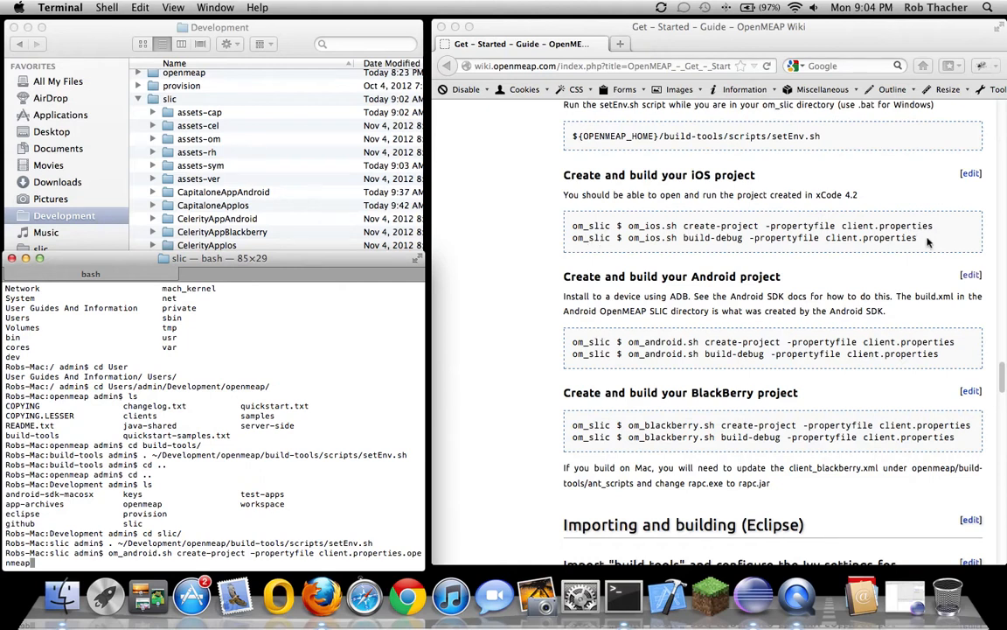
scroll(551, 297, down, 4)
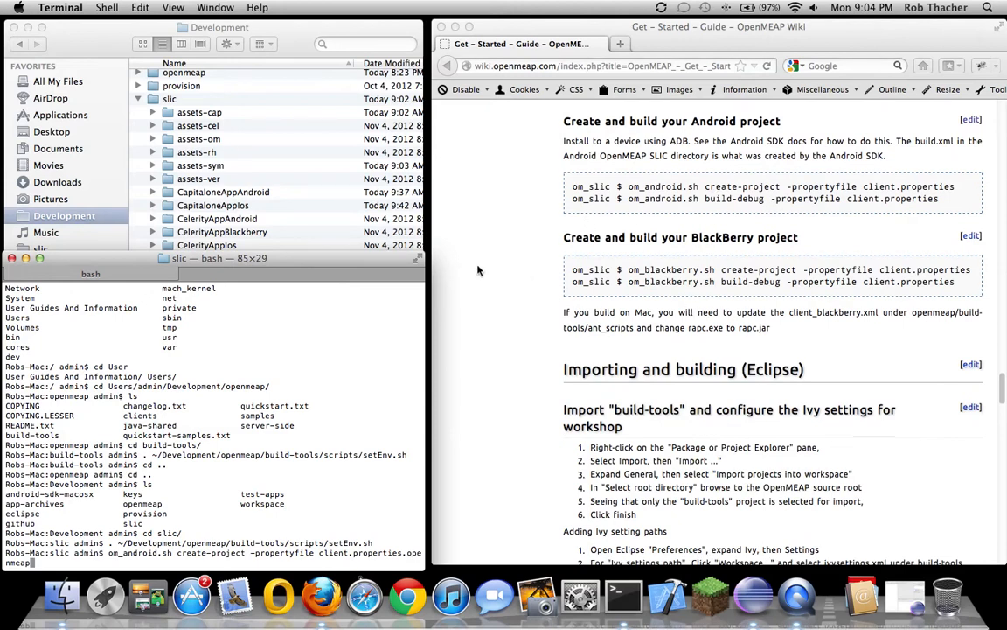
scroll(490, 271, down, 4)
scroll(514, 272, down, 3)
scroll(514, 274, up, 1)
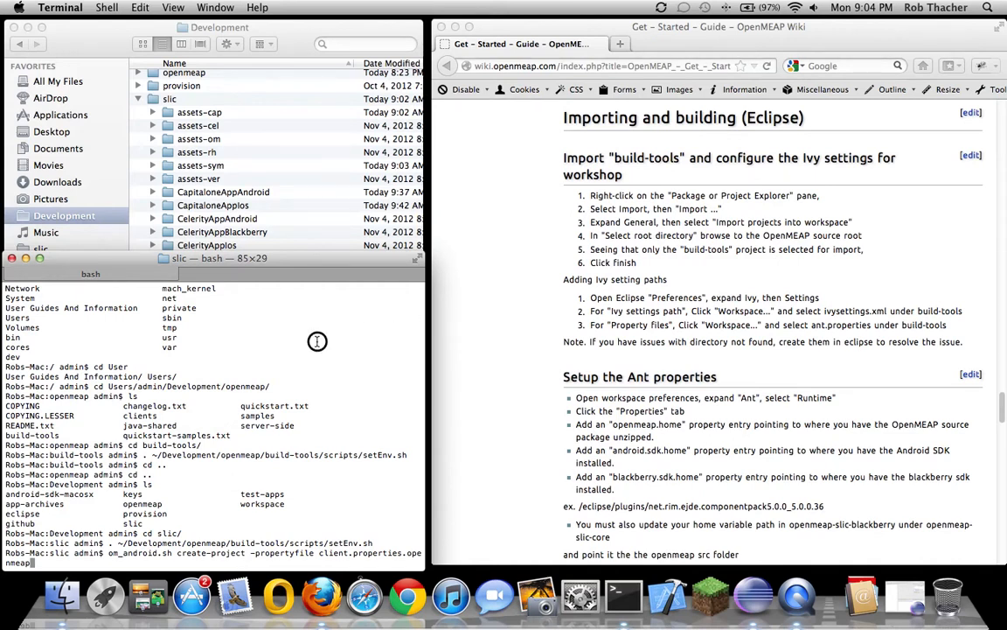
Enlarge the Finder window, expand slic's OMAppIos folder, and open OpenMEAP.xcodeproj
click(129, 245)
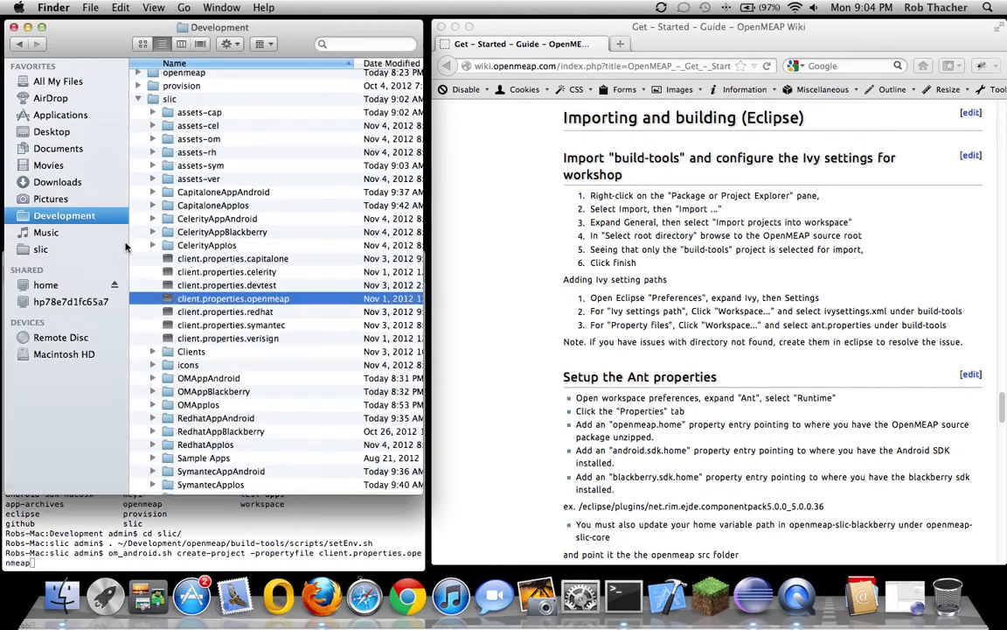
drag(421, 494, 417, 559)
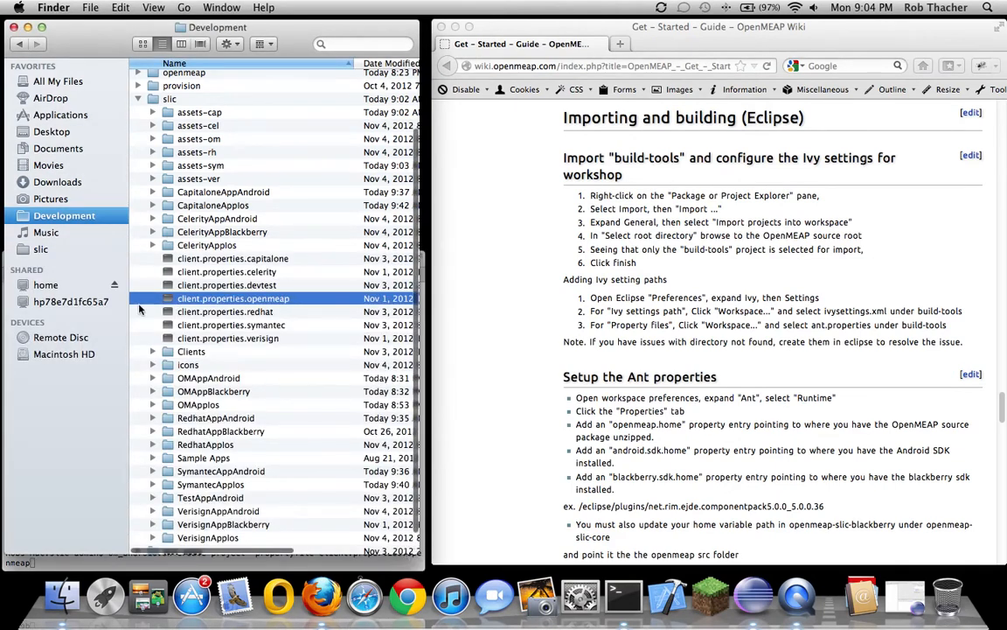
scroll(138, 310, down, 1)
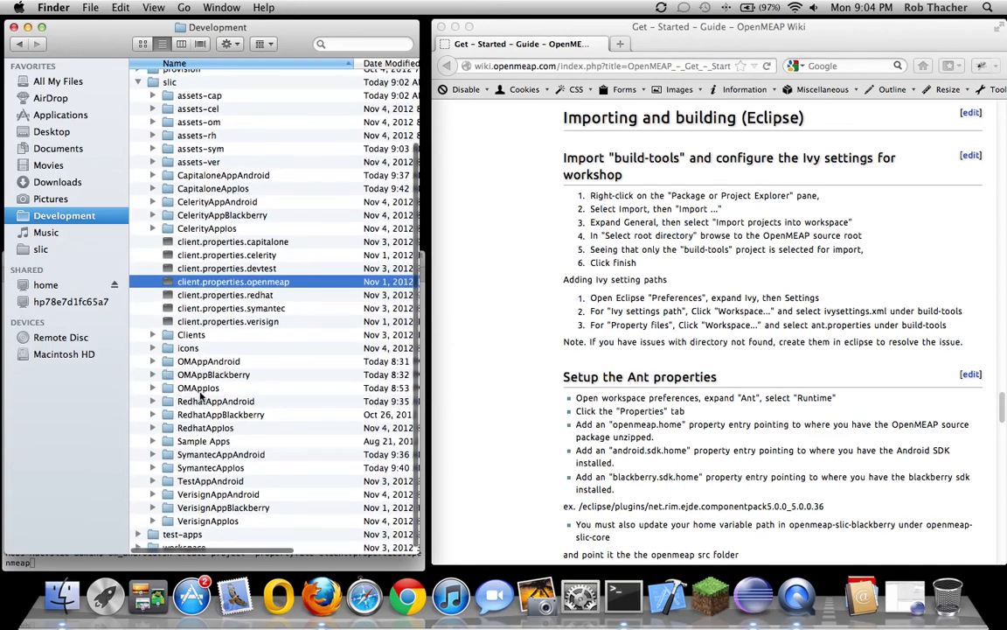
click(152, 388)
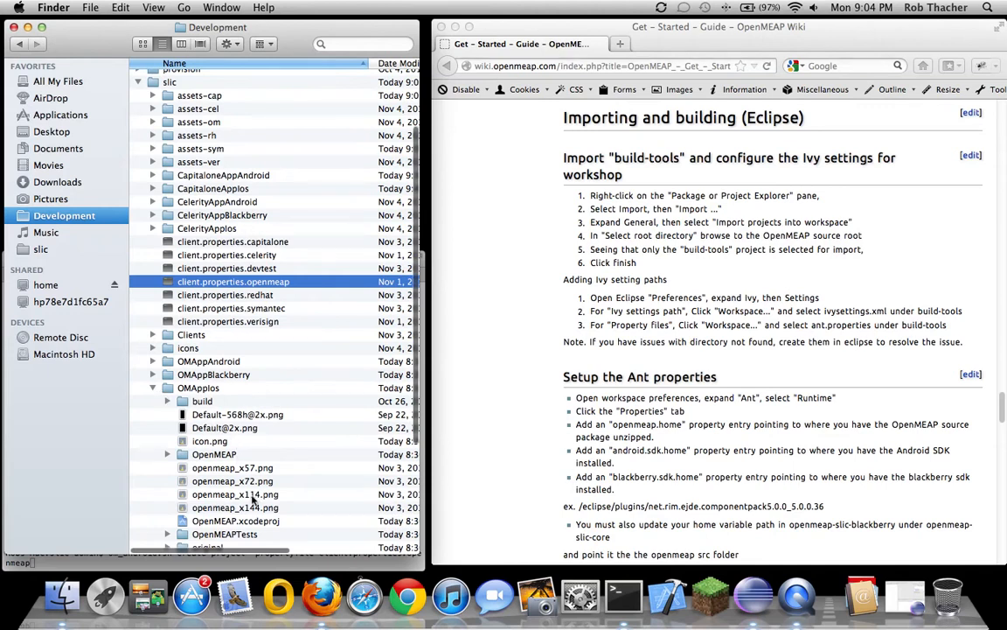
scroll(249, 501, down, 2)
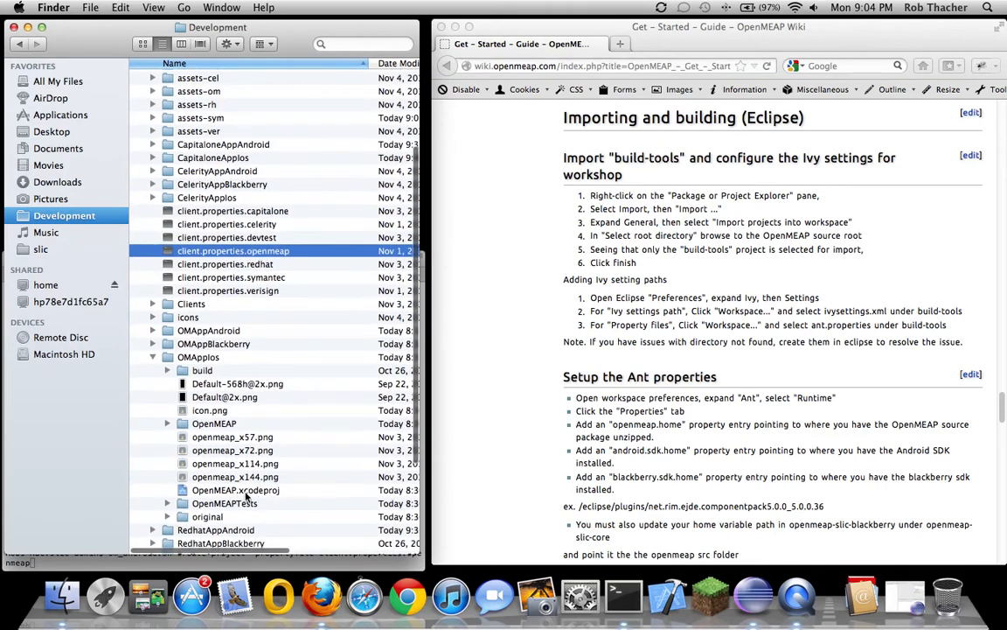
double_click(235, 490)
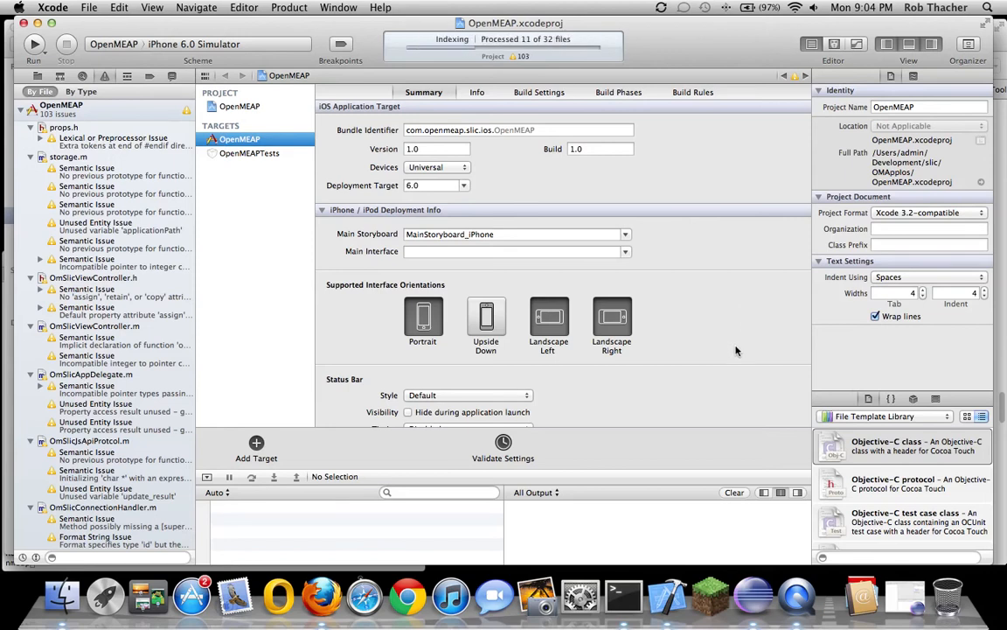
Set the target's Retina Display app icon to openmeap_x114.png, then switch to Eclipse
scroll(730, 362, down, 3)
scroll(658, 366, down, 3)
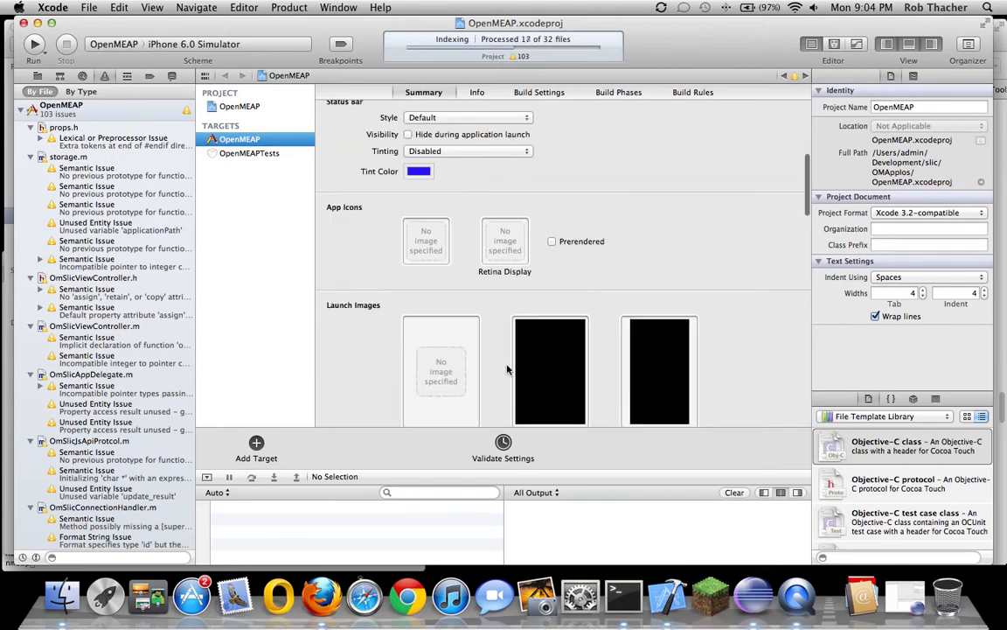
right_click(512, 251)
click(535, 254)
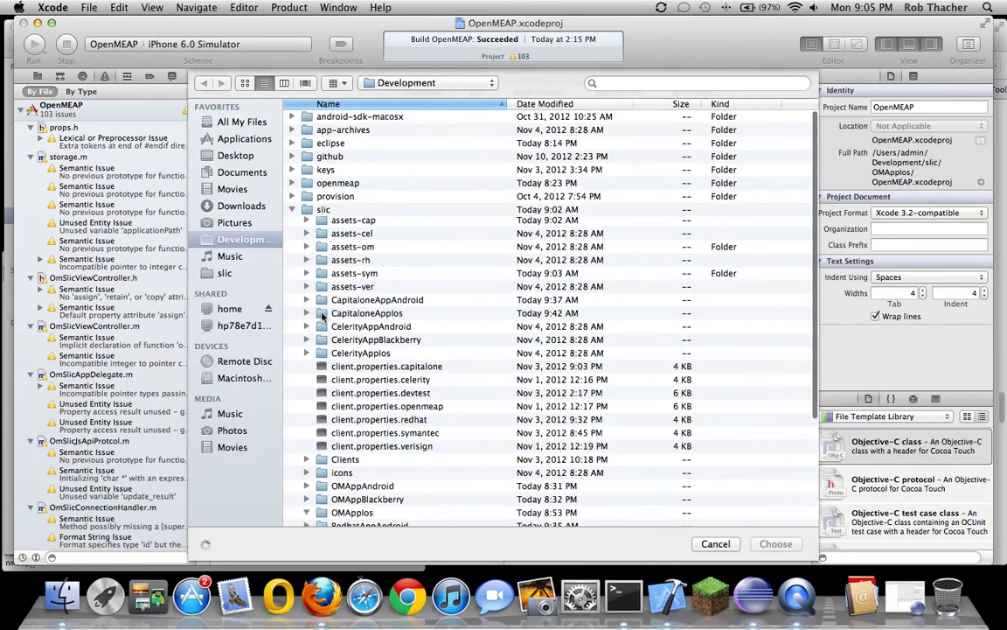
scroll(302, 362, down, 5)
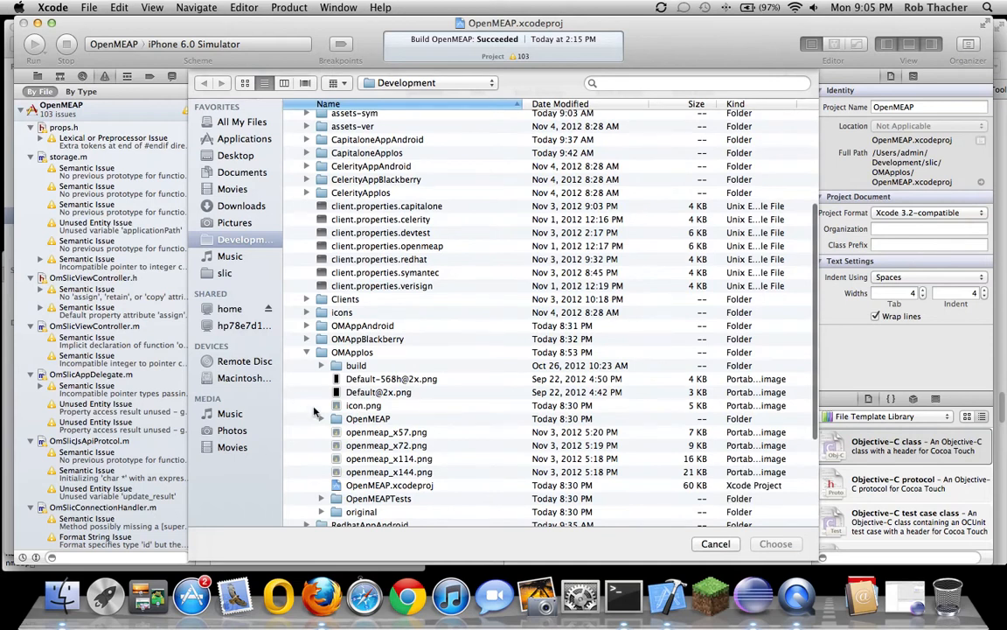
click(369, 460)
click(776, 543)
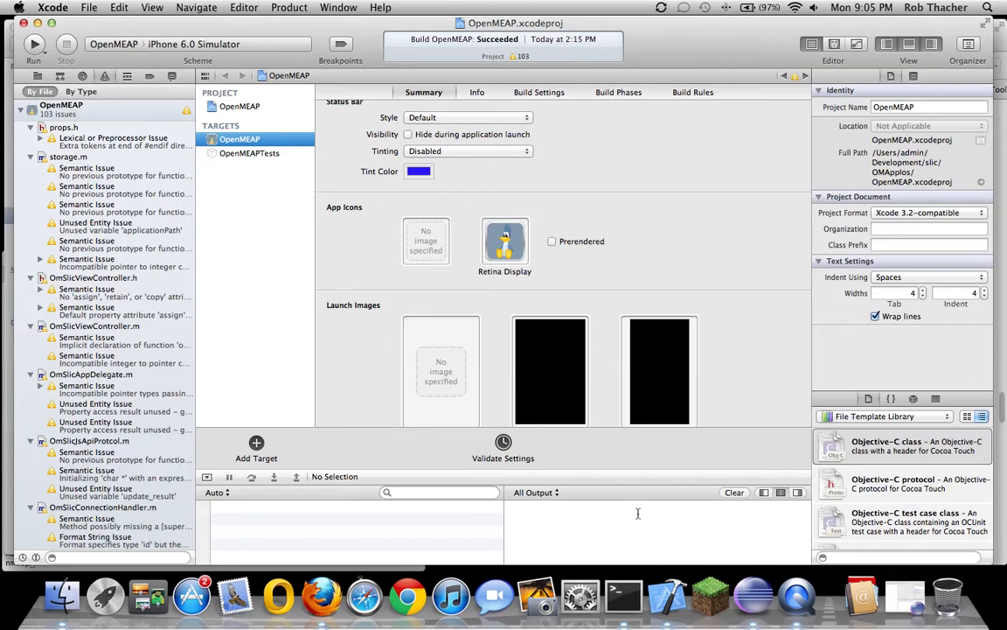
click(800, 597)
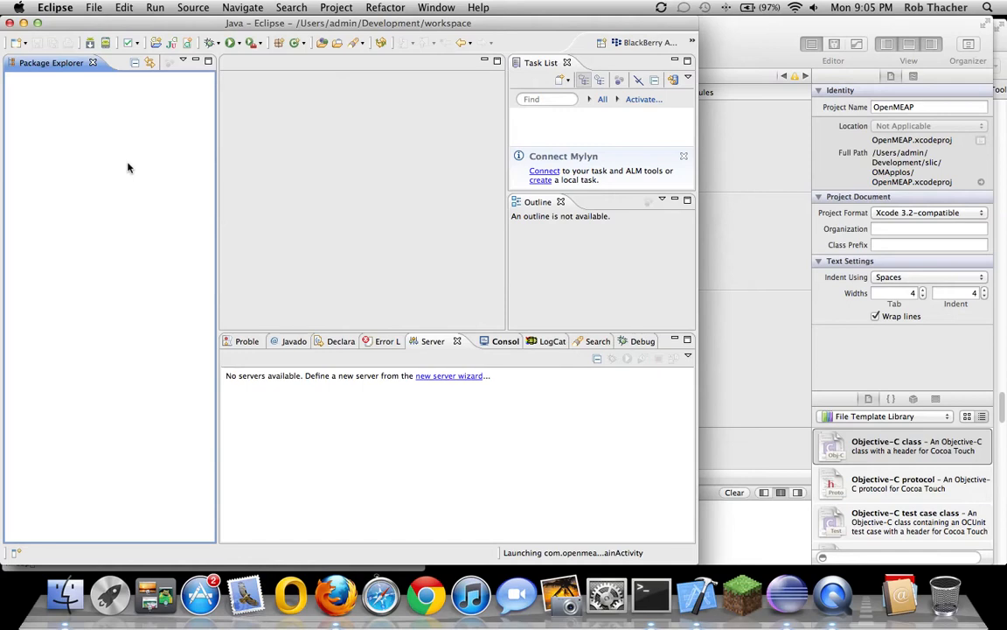
Import build-tools as an existing project, using the openmeap folder as root directory
right_click(72, 135)
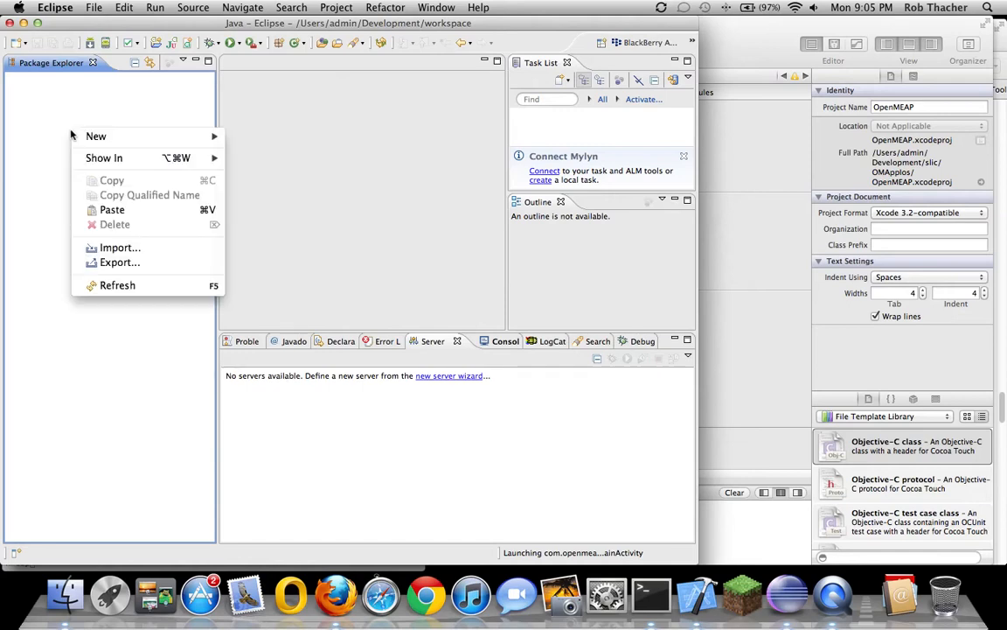
click(112, 247)
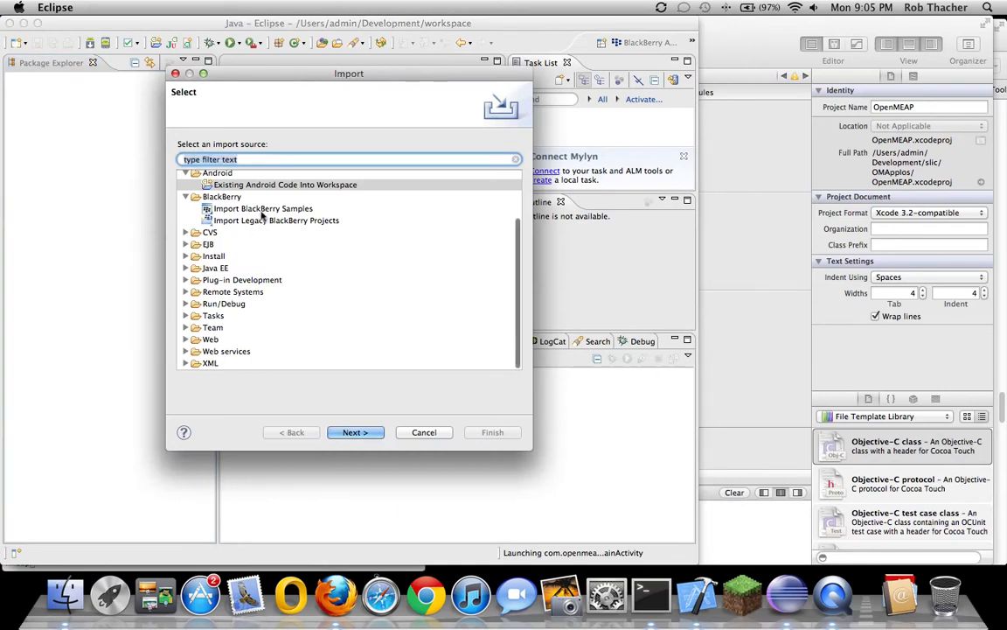
scroll(315, 262, up, 3)
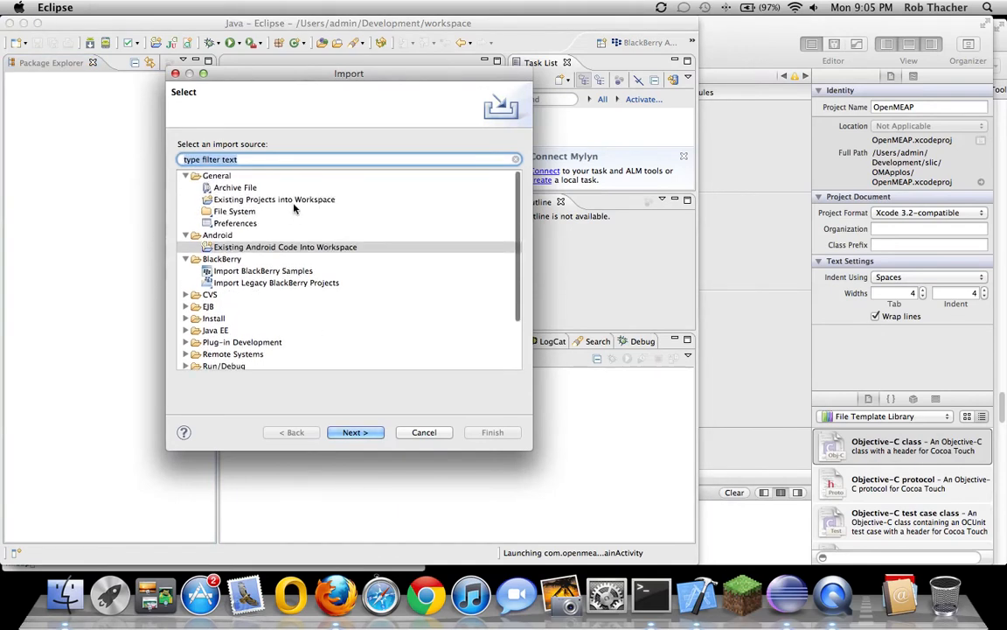
click(271, 199)
click(353, 431)
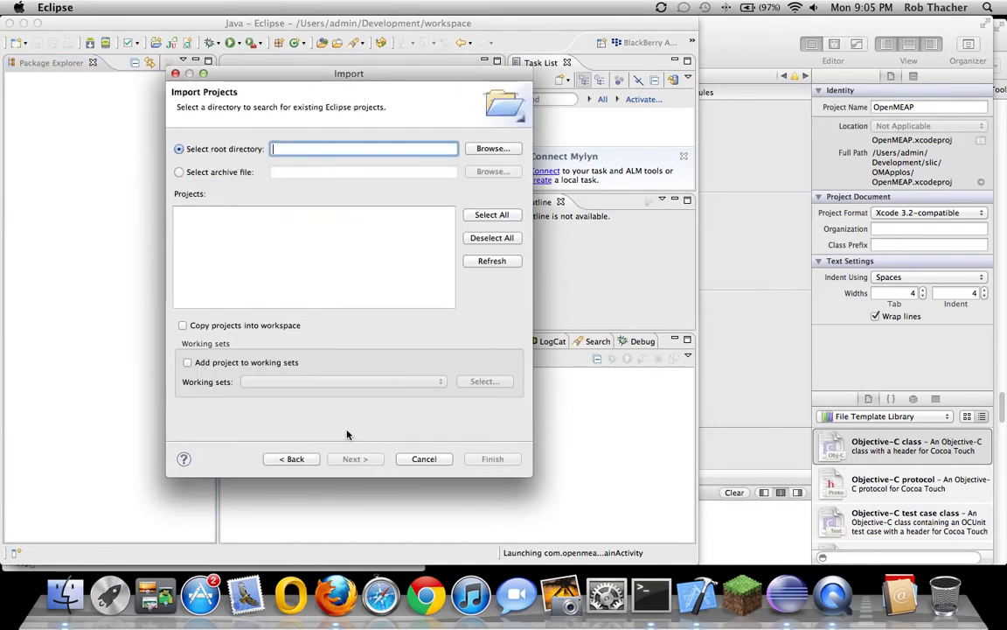
click(492, 148)
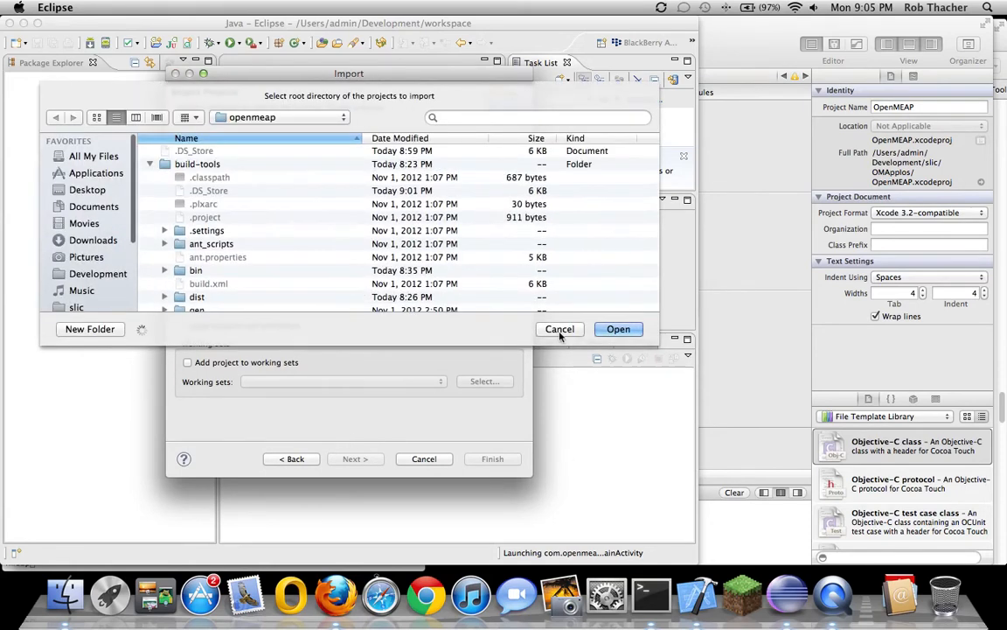
click(603, 329)
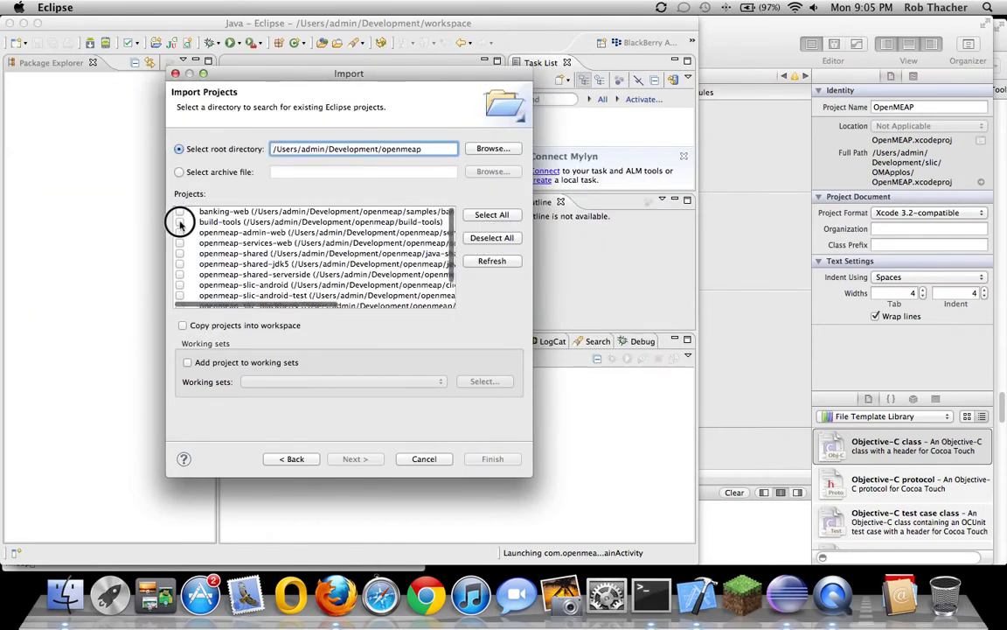
click(180, 222)
click(494, 458)
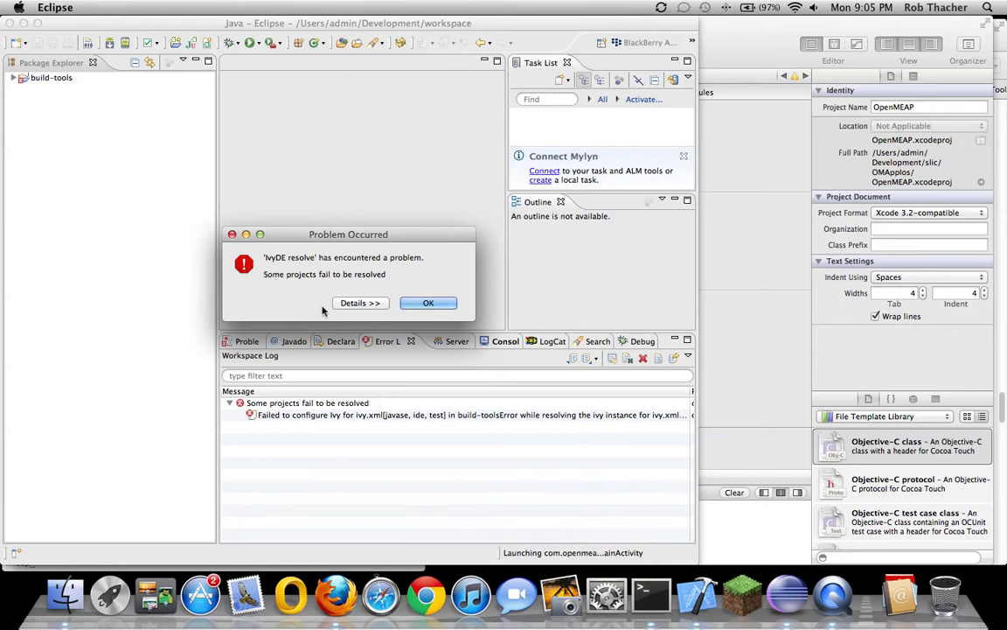
Dismiss the IvyDE resolve error and select the Ivy configuration failure in the Error Log
click(425, 305)
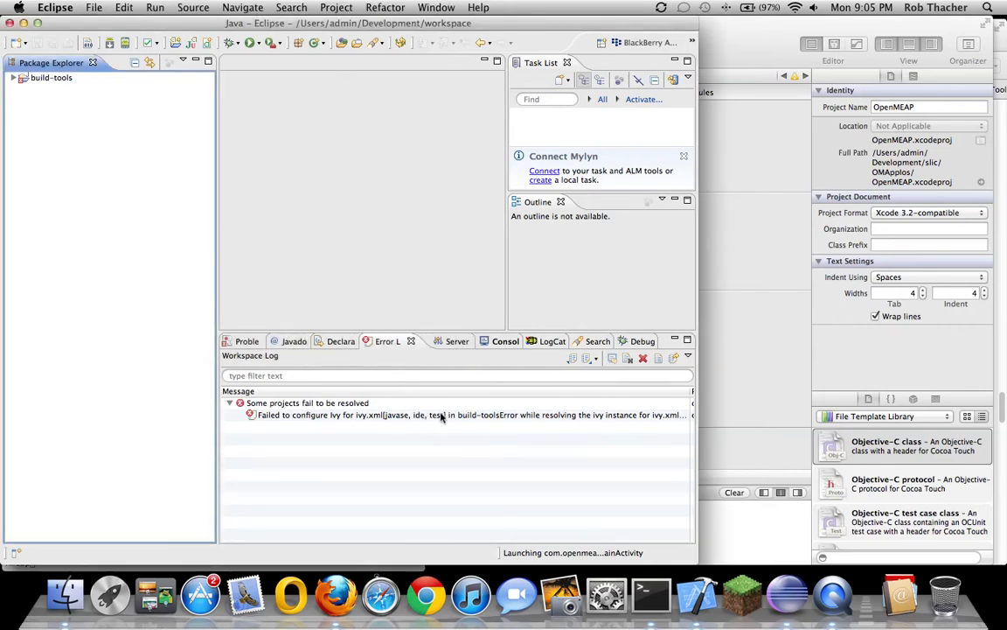
click(347, 418)
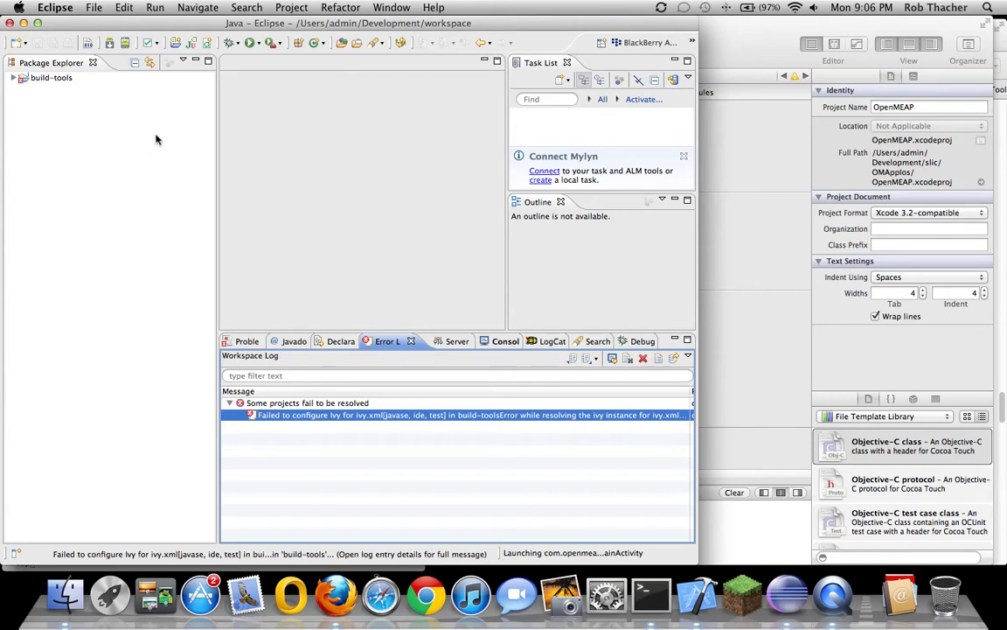
click(294, 8)
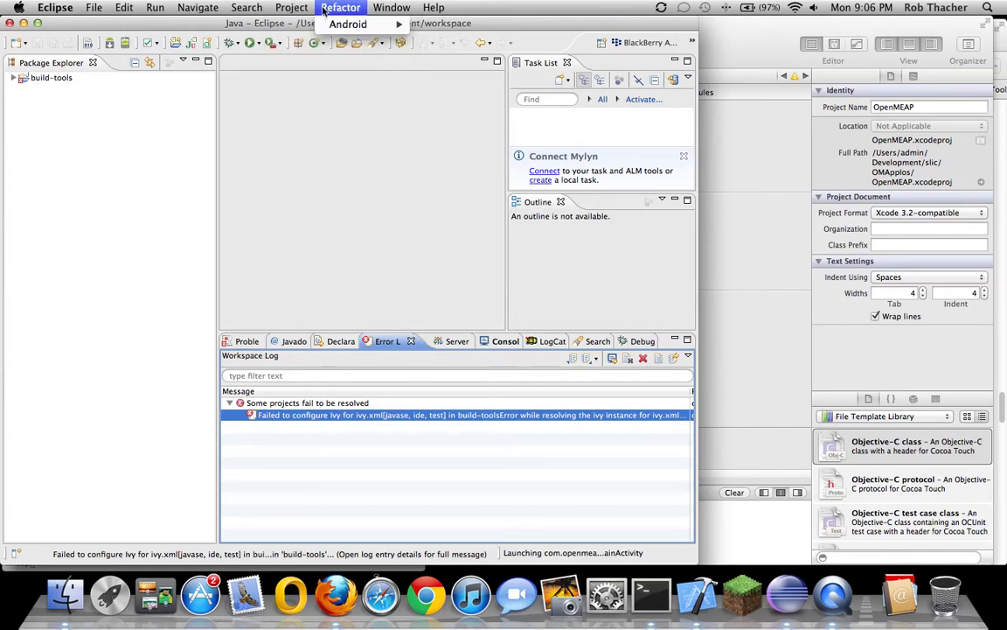
mouse_move(94, 8)
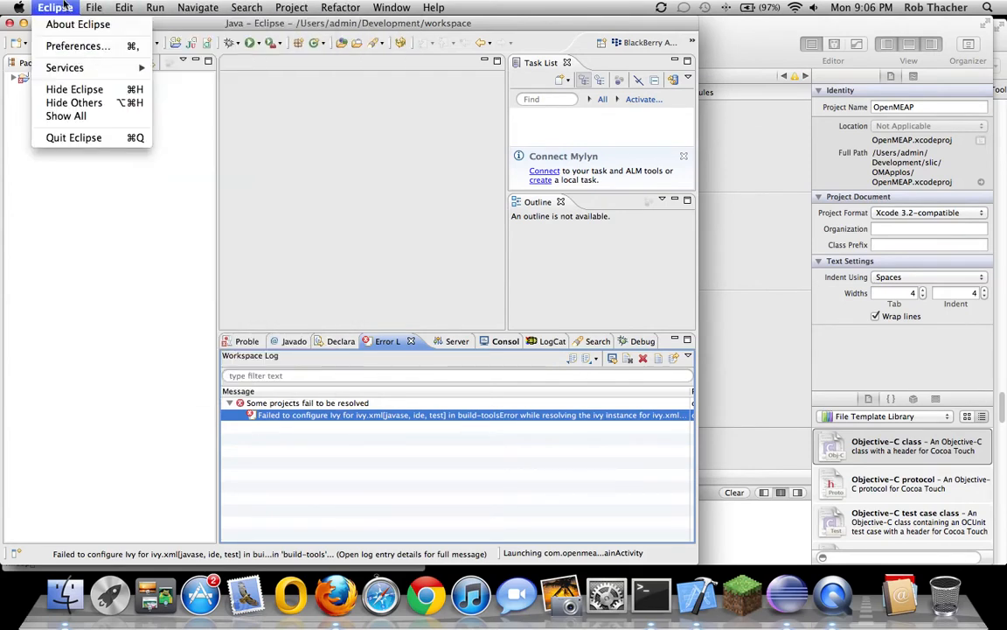
In Preferences, inspect the global Ant runtime properties such as openmeap.home
click(79, 46)
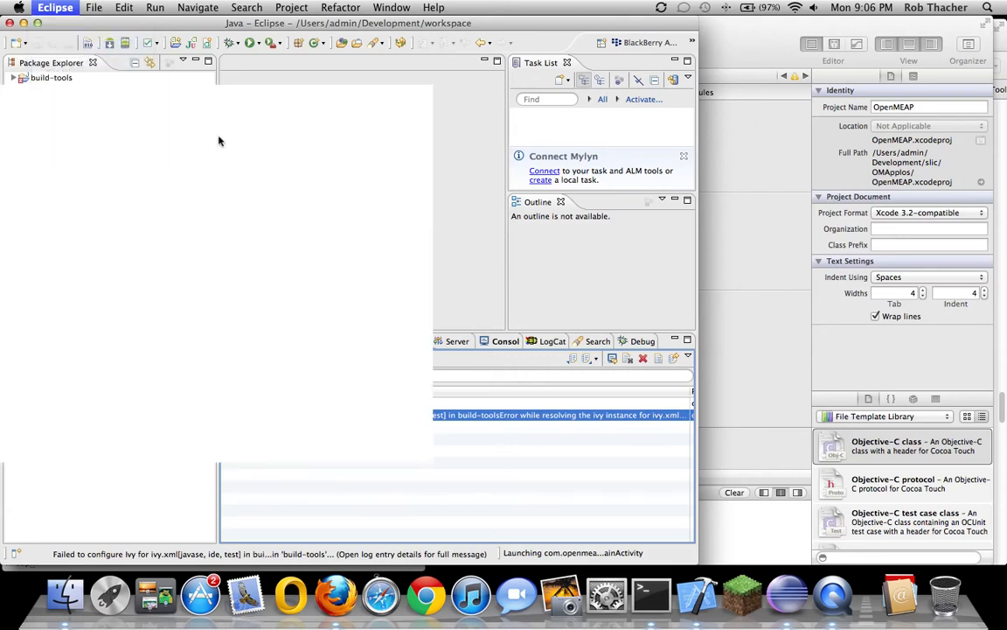
drag(202, 91, 396, 104)
click(208, 160)
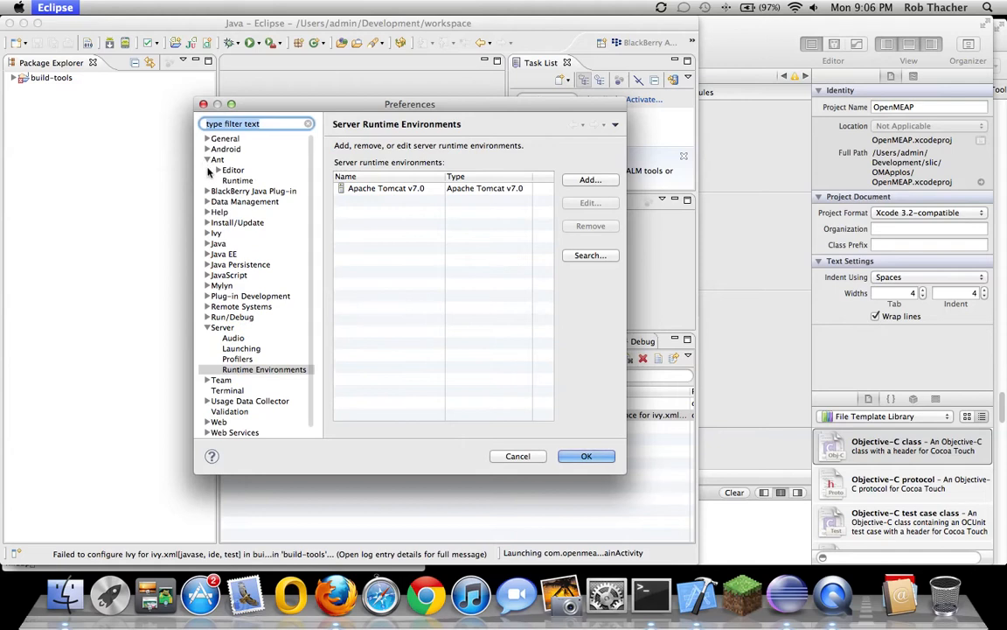
click(237, 180)
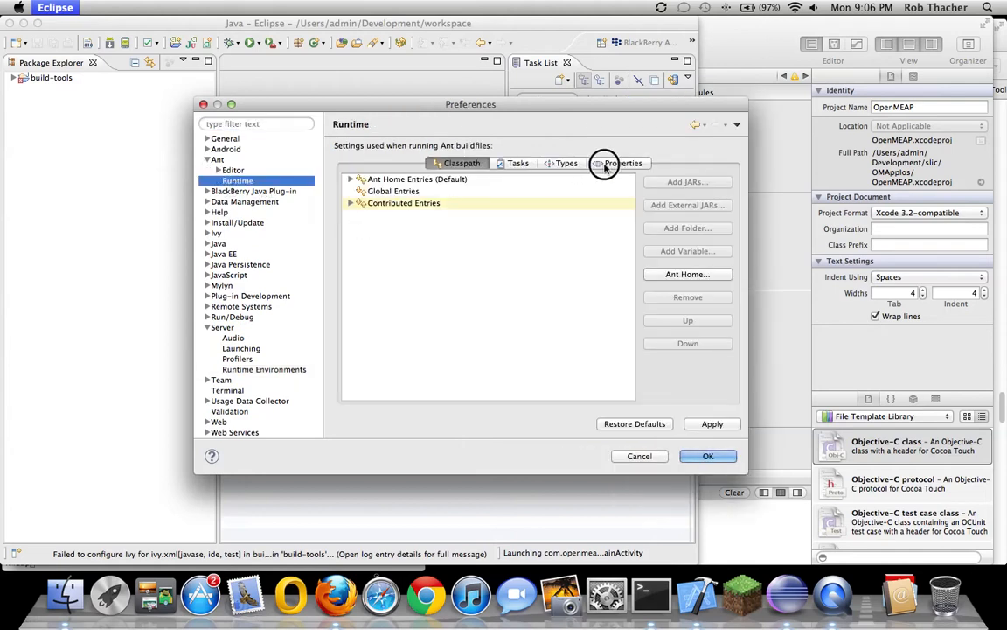
click(622, 163)
double_click(434, 193)
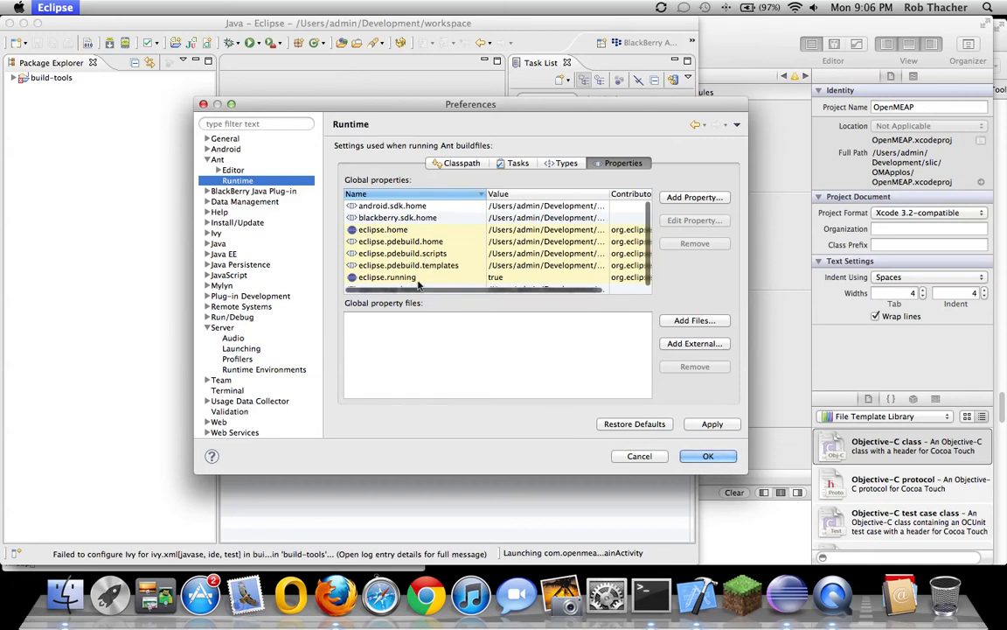
scroll(455, 280, down, 1)
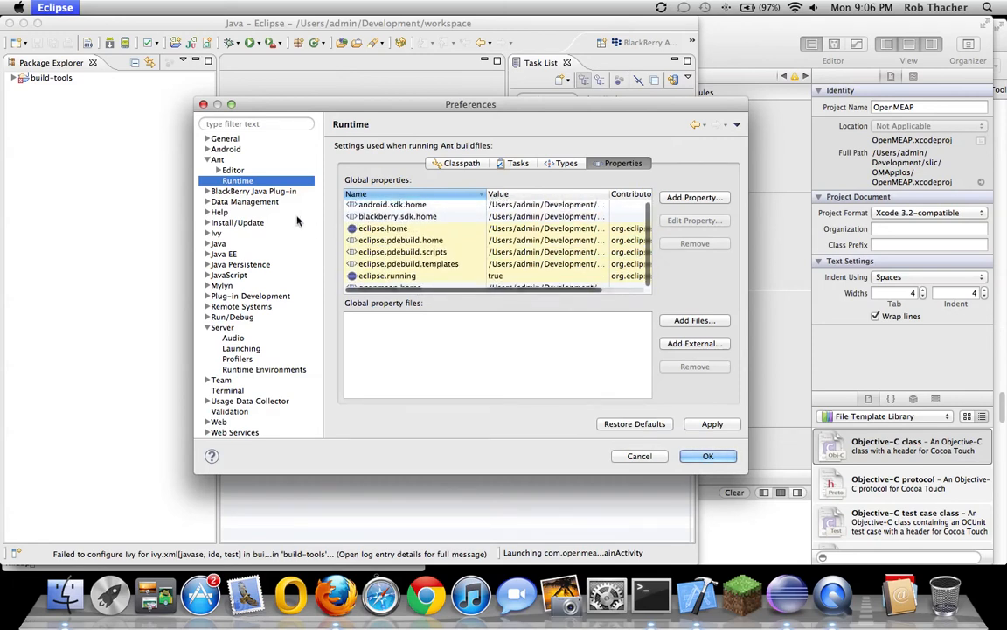
click(207, 160)
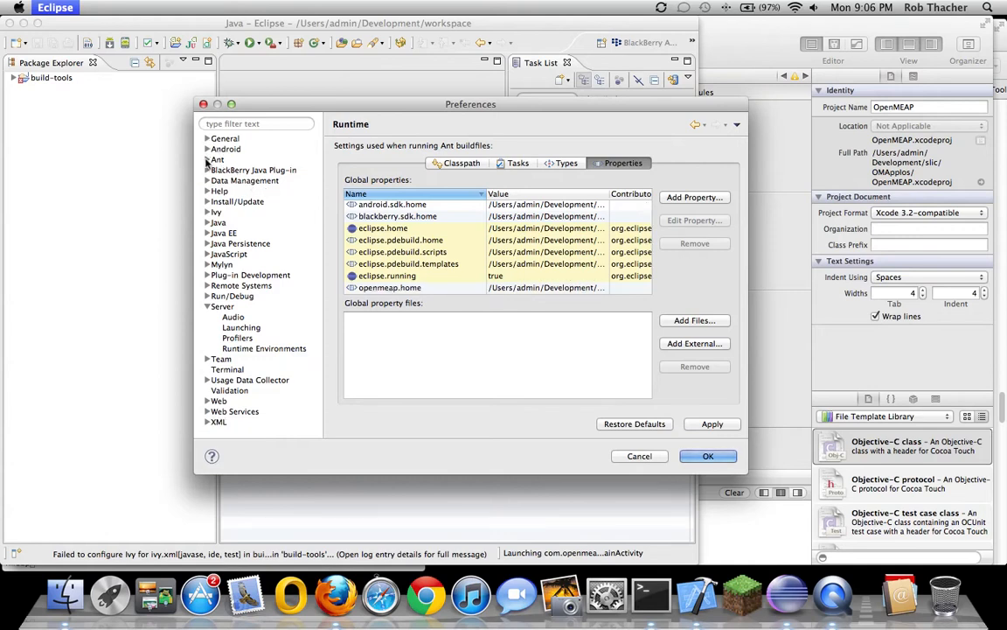
Review the Ivy settings path and the Apache Tomcat v7.0 server runtime, then close Preferences
click(208, 212)
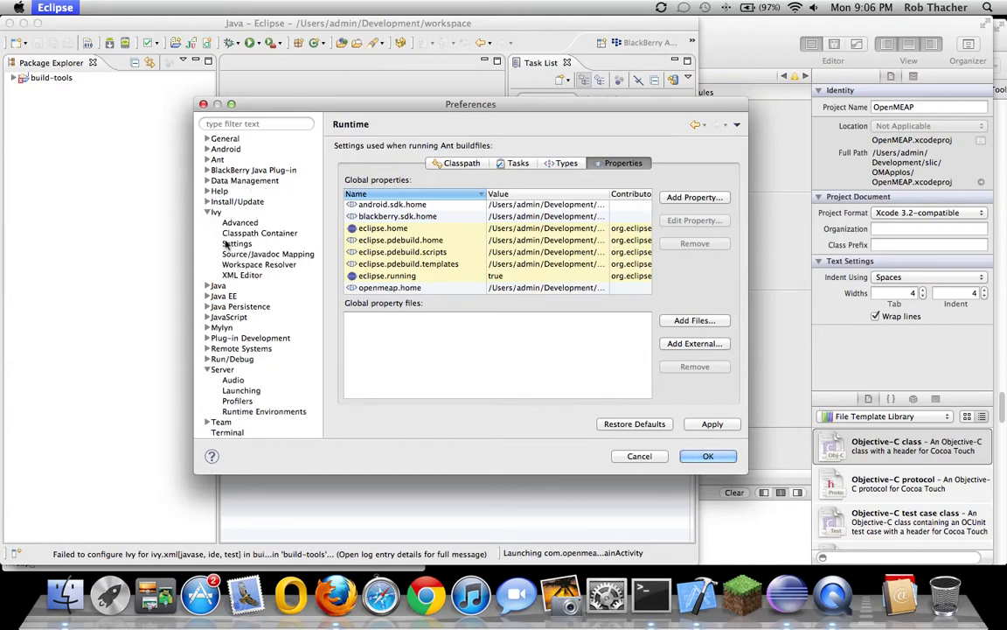
click(236, 244)
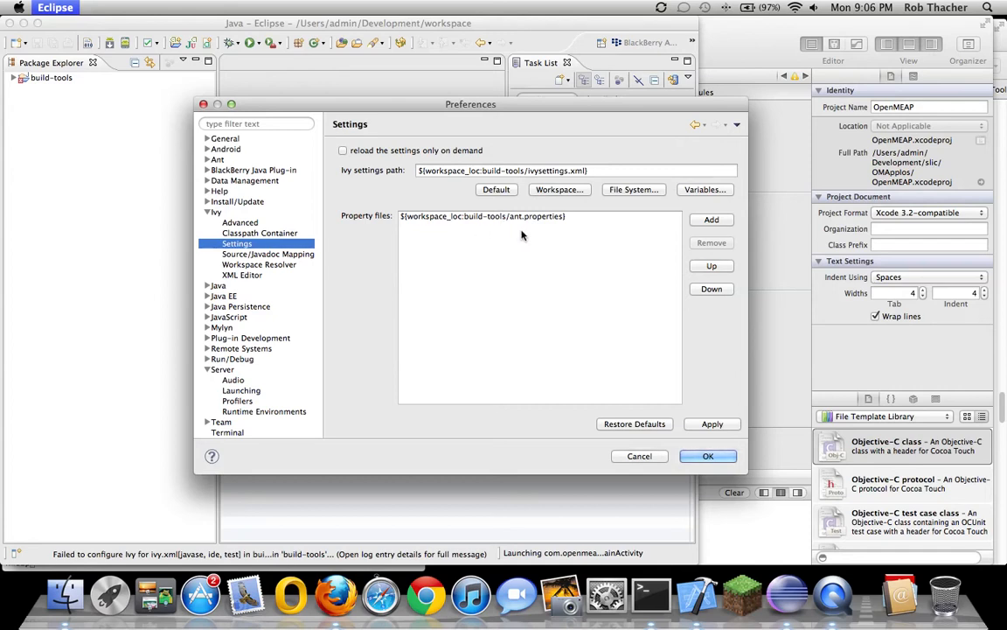
click(207, 212)
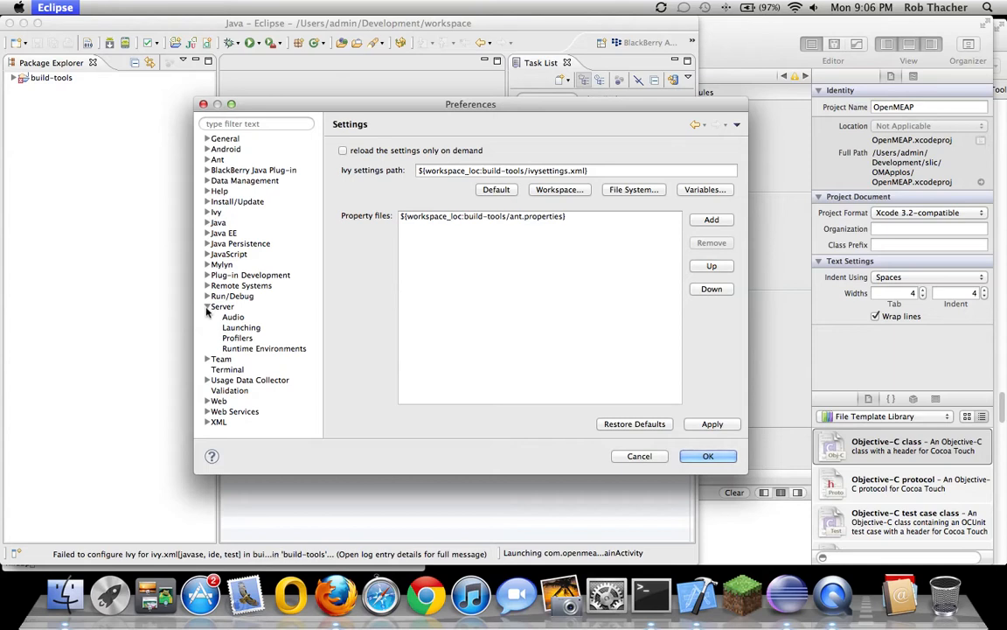
click(229, 348)
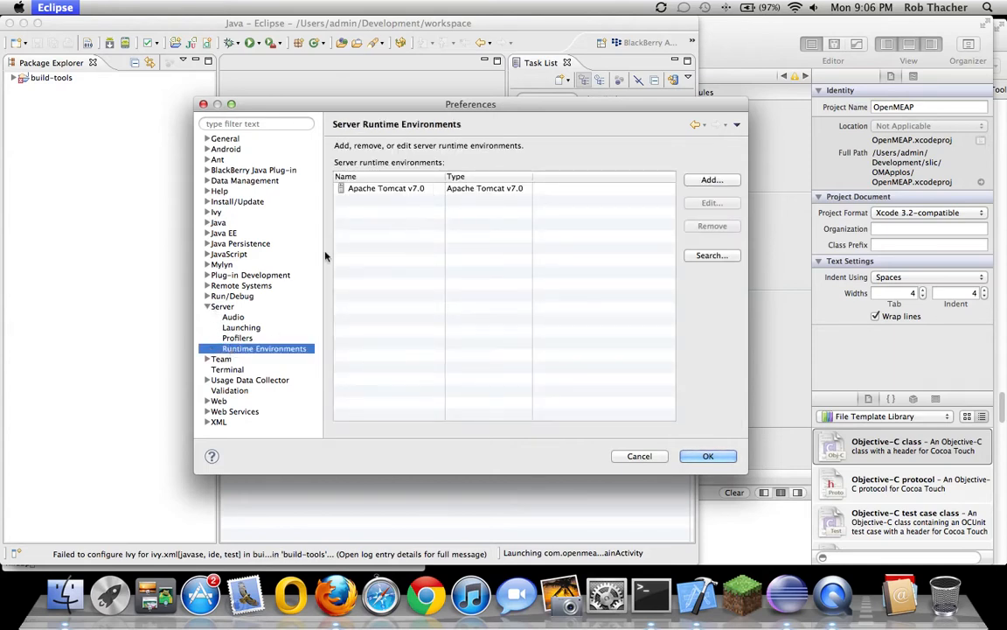
click(208, 306)
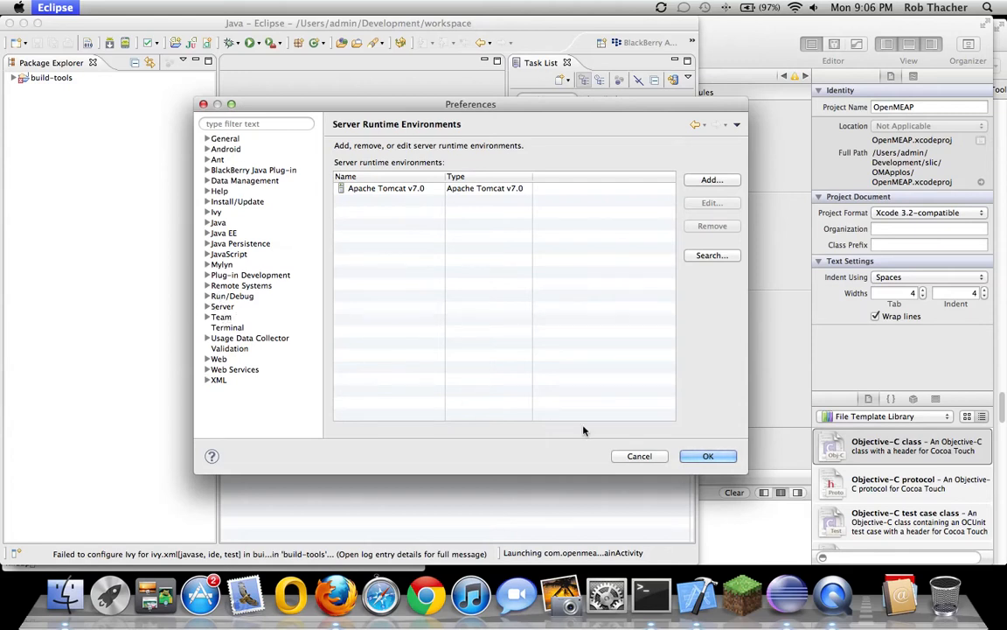
click(705, 455)
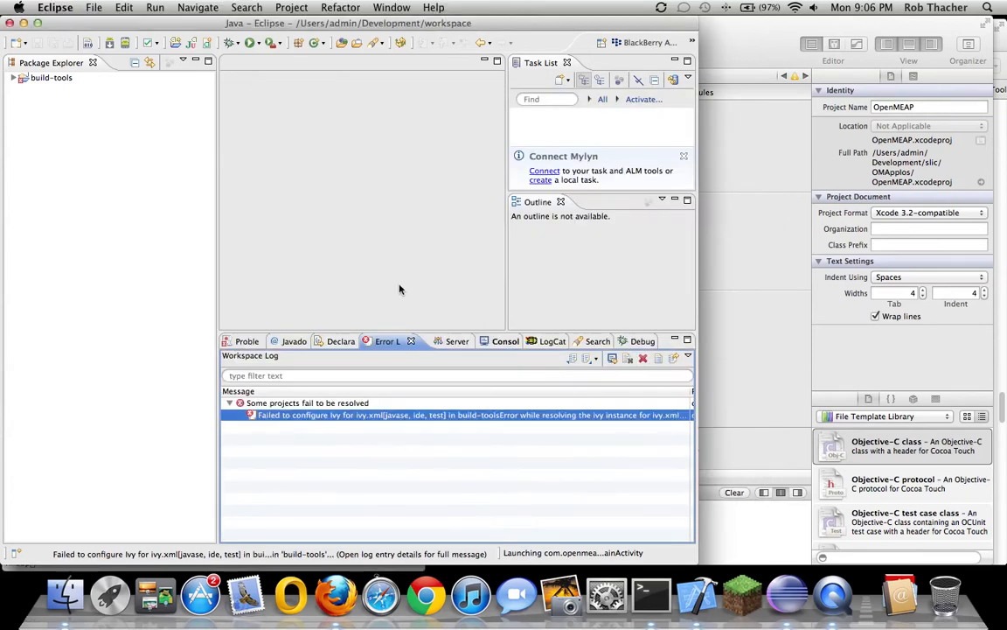
Clean and rebuild build-tools, then check its 14 warnings in the Problems view
right_click(60, 80)
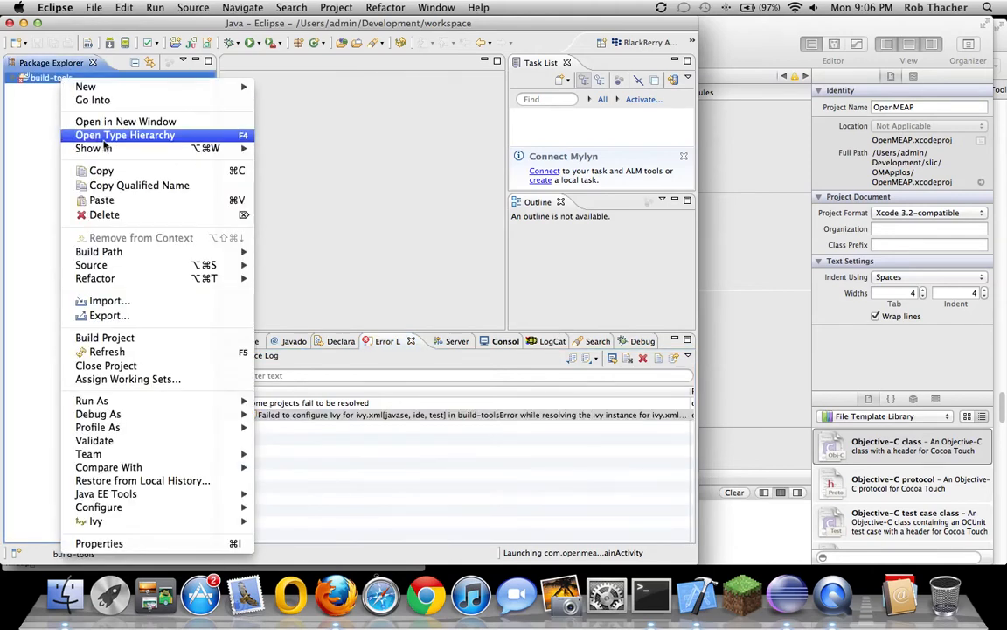
click(327, 10)
click(329, 10)
click(346, 98)
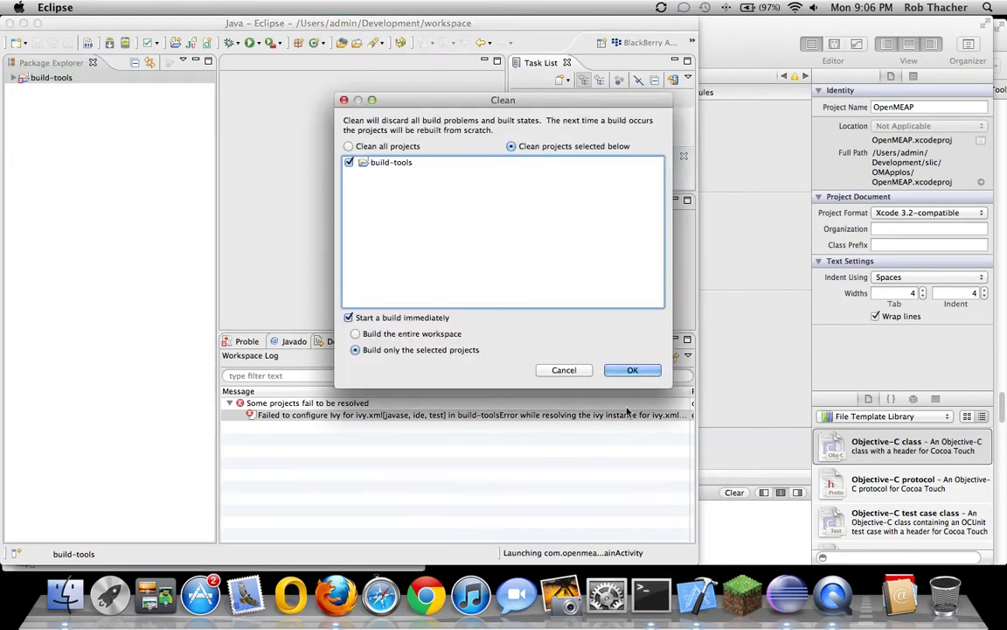
key(Return)
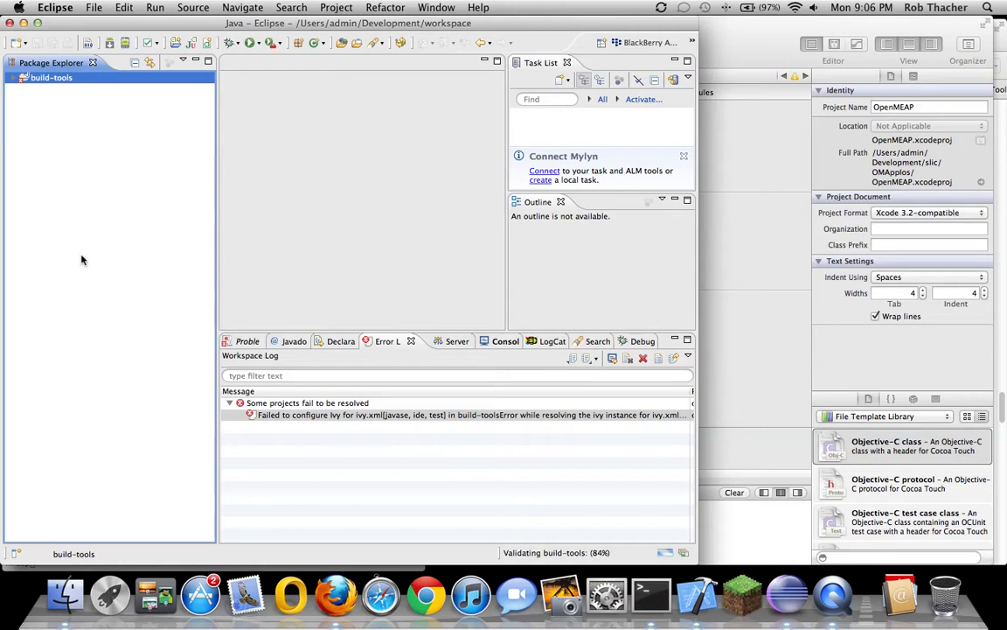
click(242, 344)
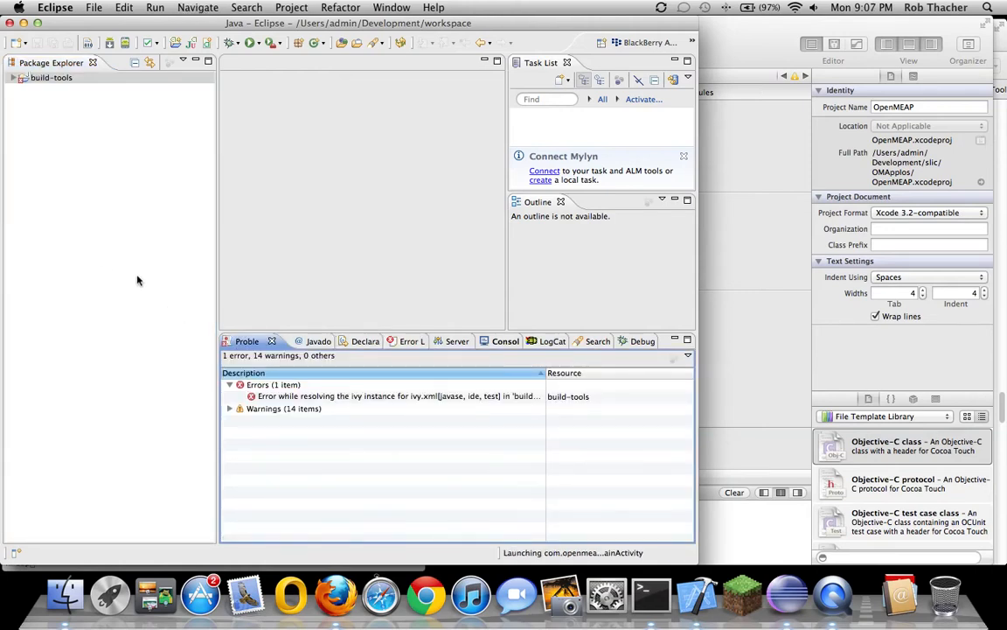
click(231, 410)
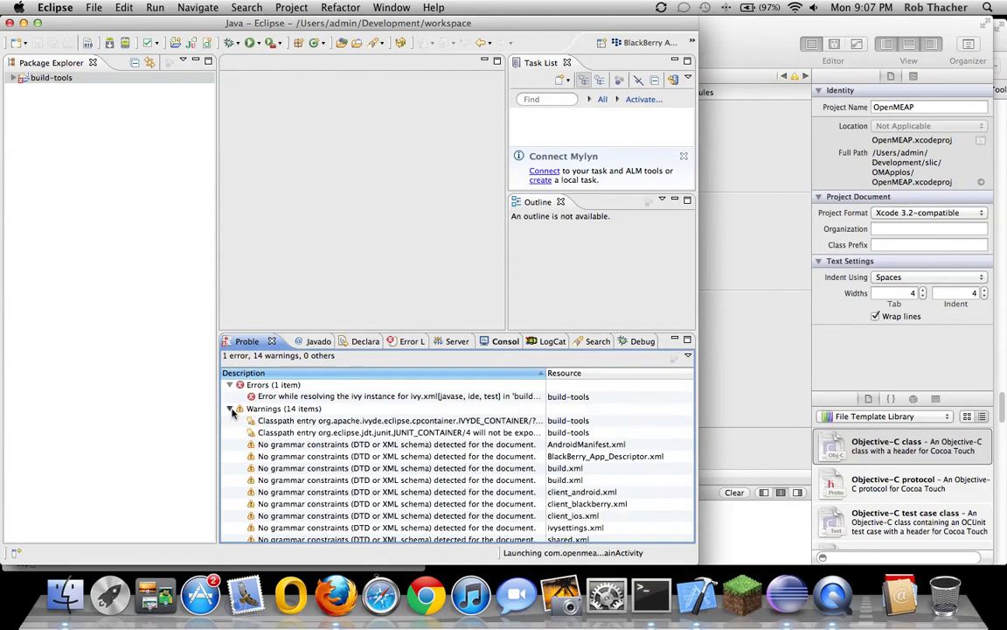
click(231, 409)
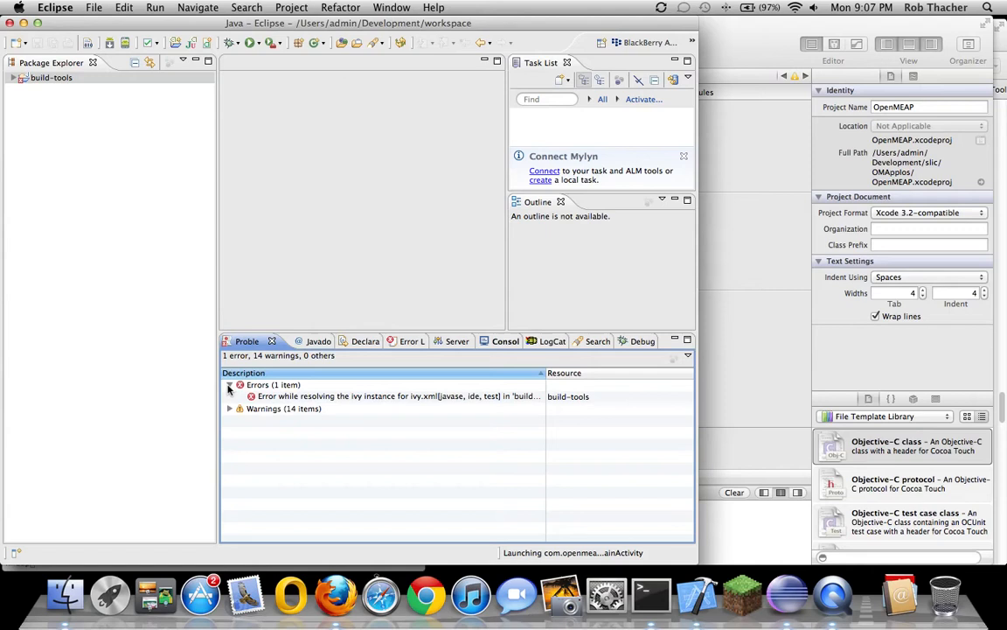
Close and reopen the build-tools project
right_click(45, 79)
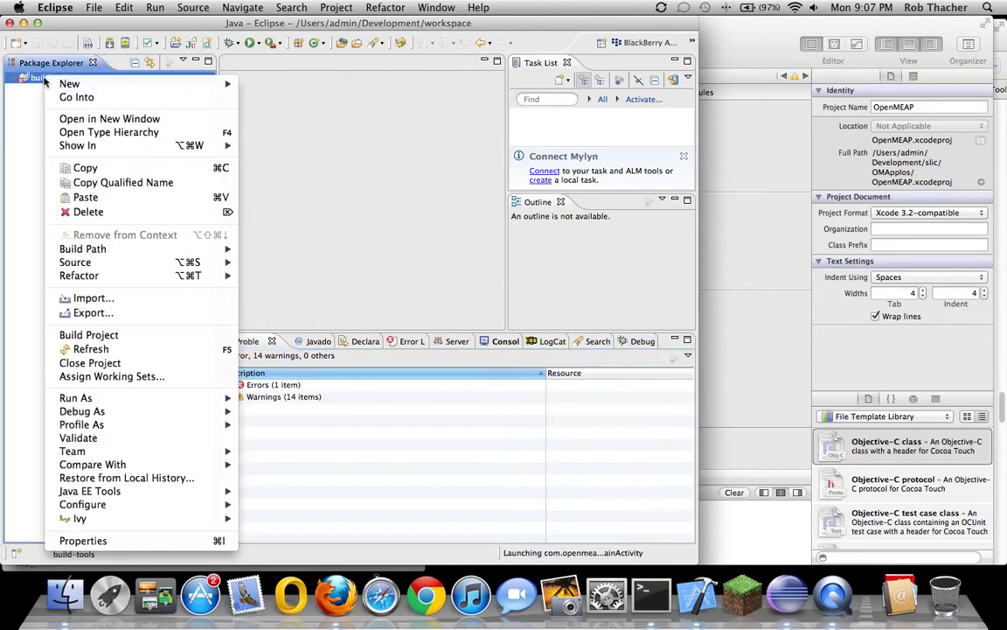
click(92, 362)
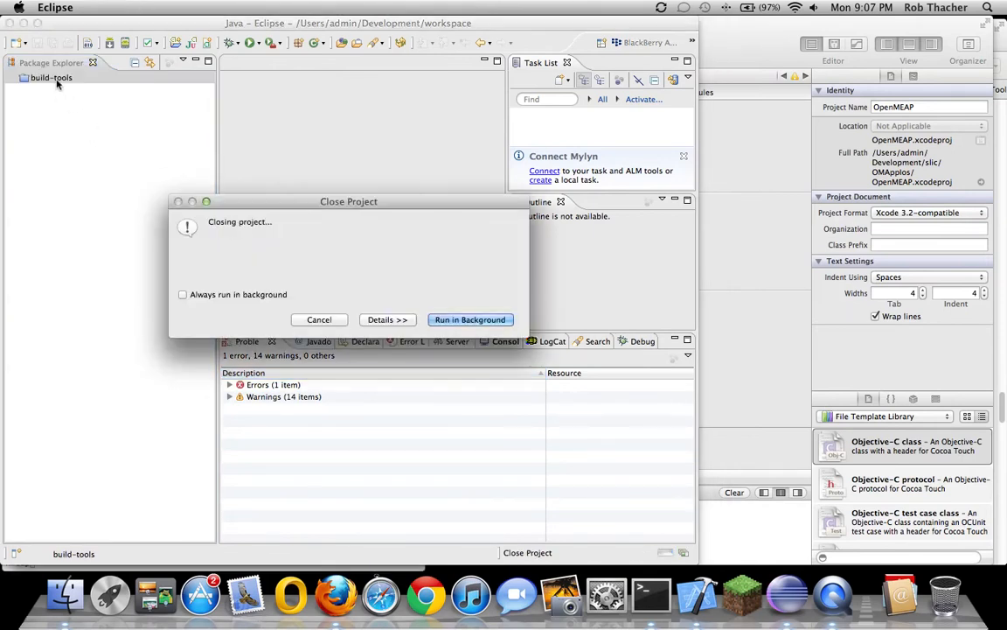
right_click(56, 79)
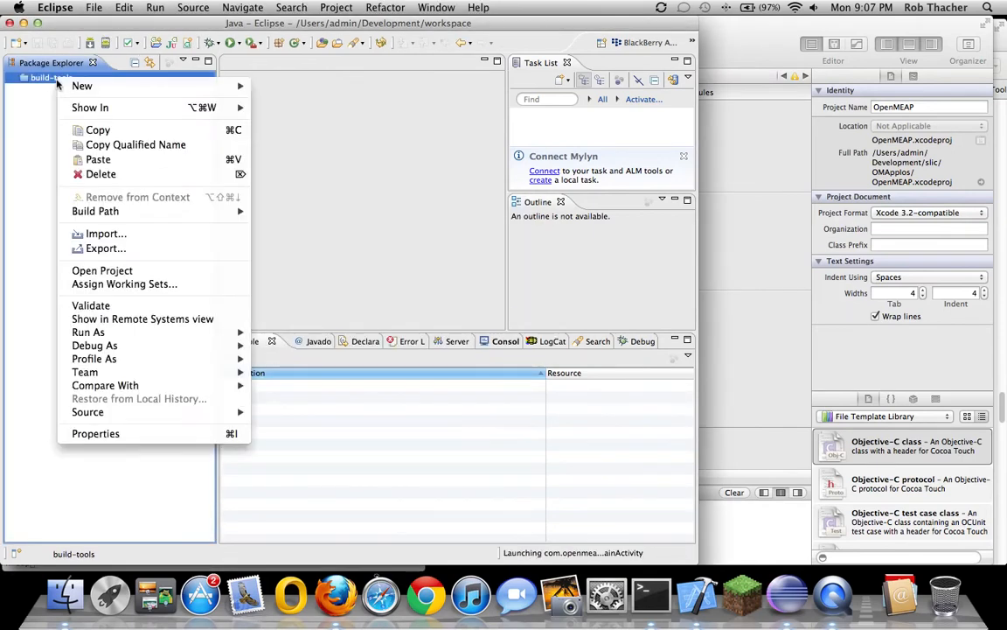
click(107, 271)
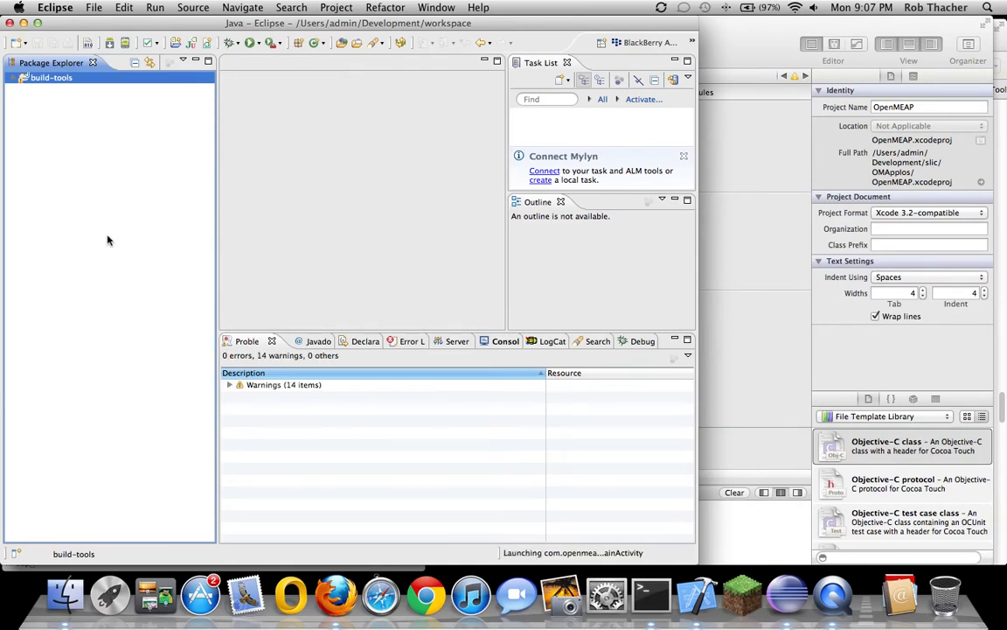
right_click(77, 137)
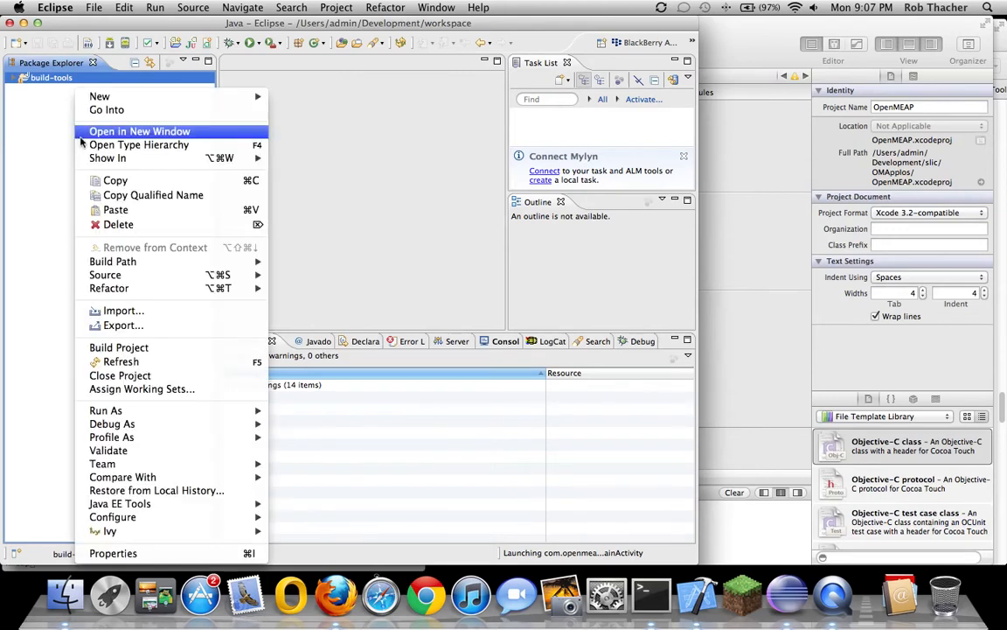
Import only openmeap-shared, openmeap-shared-jdk5 and openmeap-shared-serverside from the openmeap folder
click(123, 314)
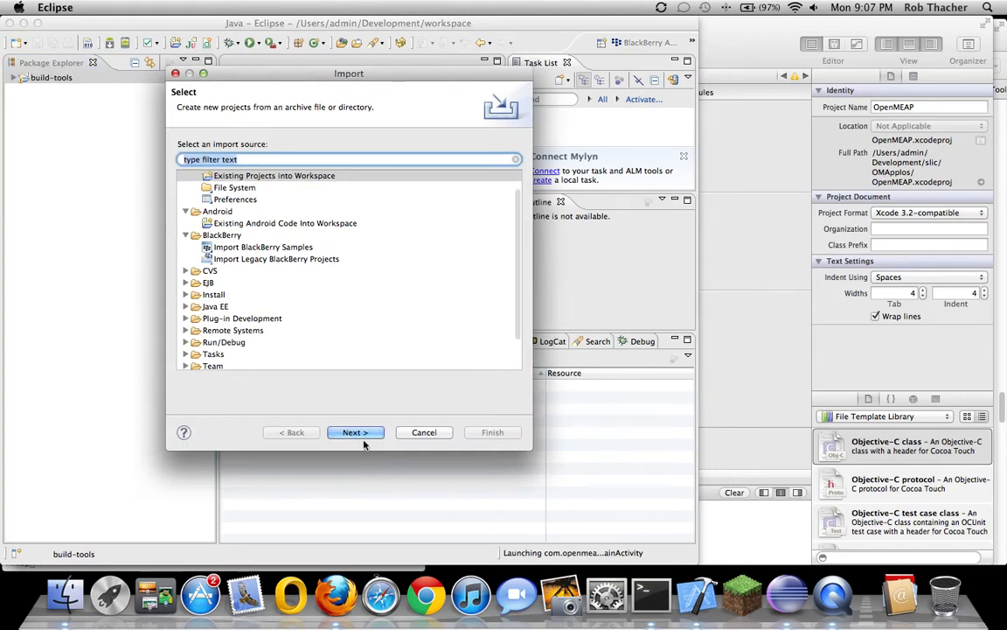
click(364, 435)
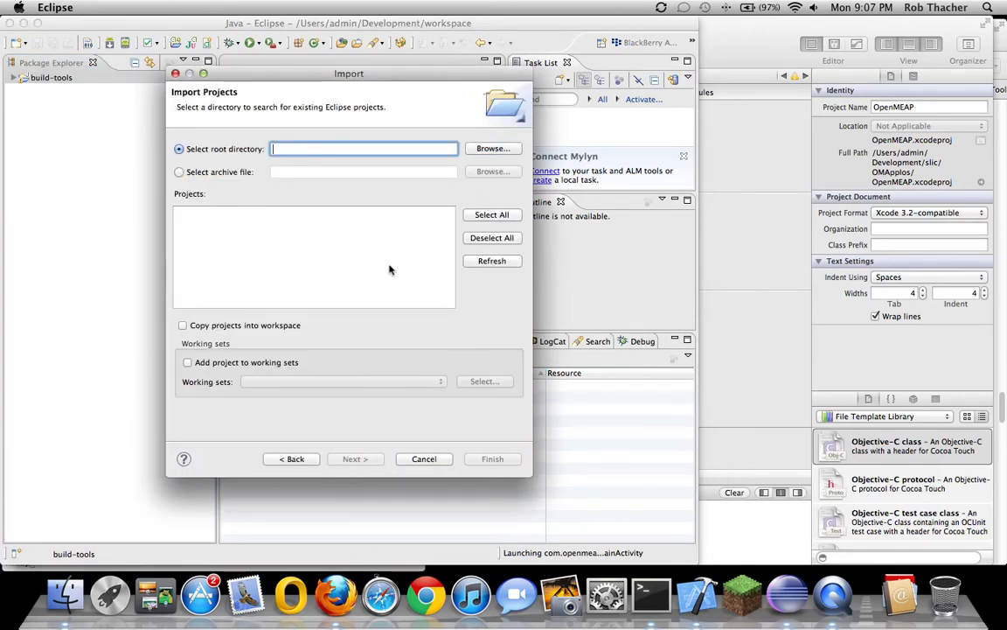
click(618, 328)
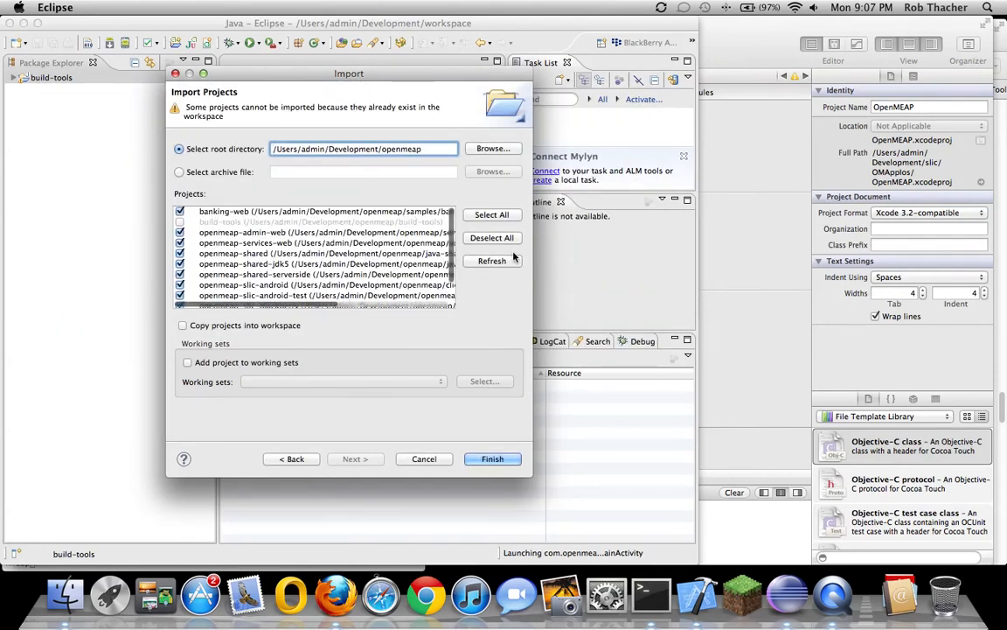
click(491, 237)
click(179, 253)
click(180, 263)
click(180, 275)
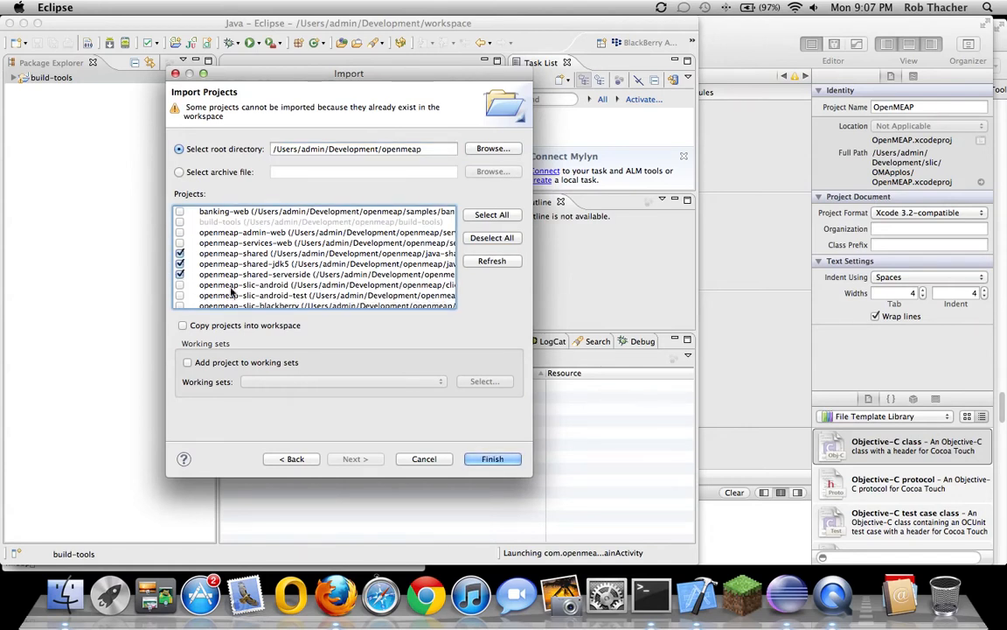
click(497, 460)
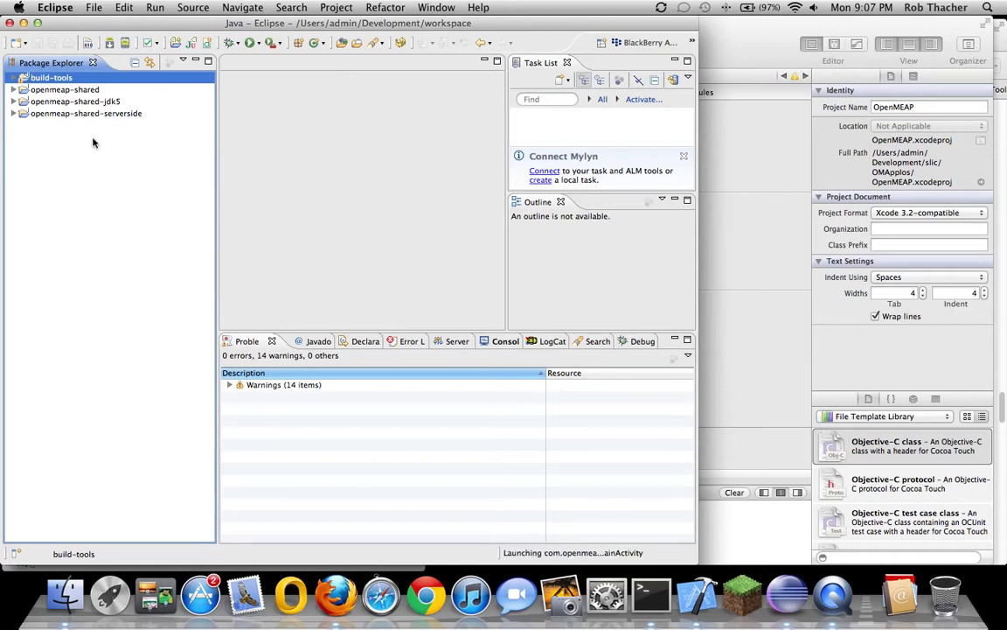
Run Build Project on openmeap-shared, then on openmeap-shared-jdk5, leaving 0 errors and 67 warnings
click(80, 102)
right_click(82, 99)
click(74, 92)
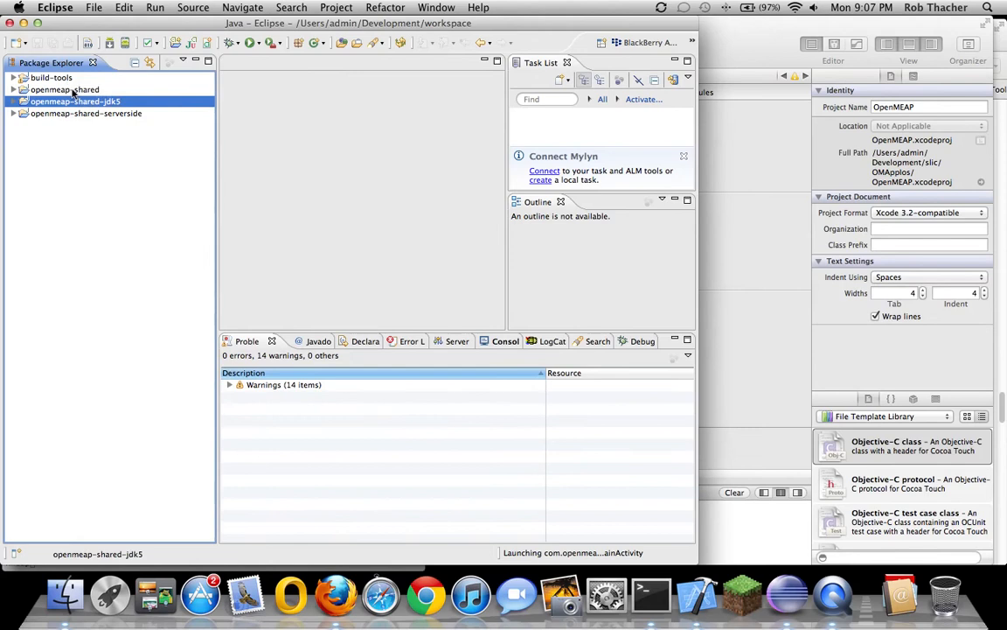
click(73, 91)
right_click(73, 92)
click(111, 337)
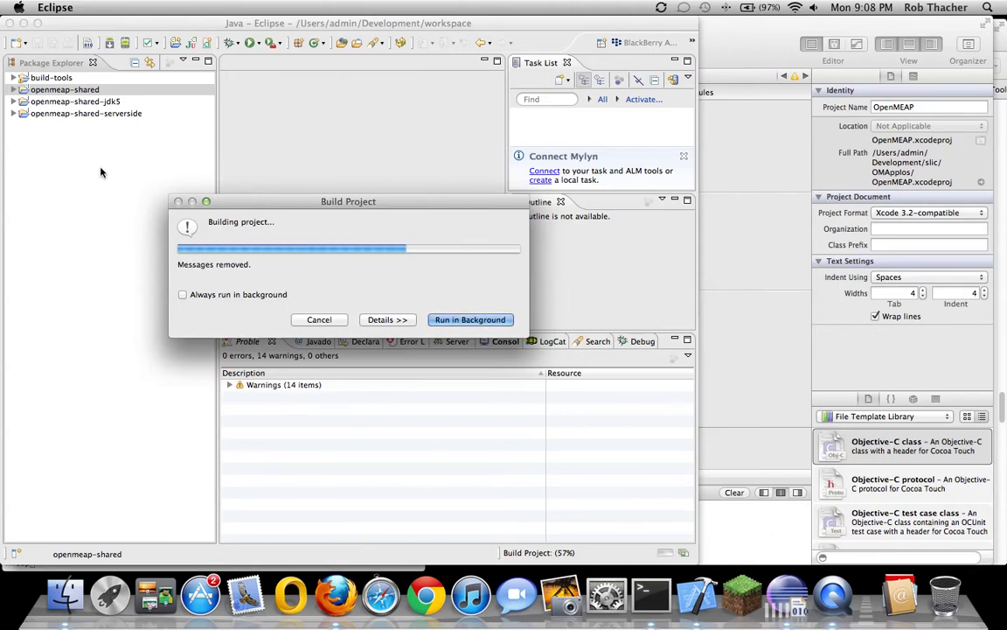
click(77, 101)
right_click(77, 102)
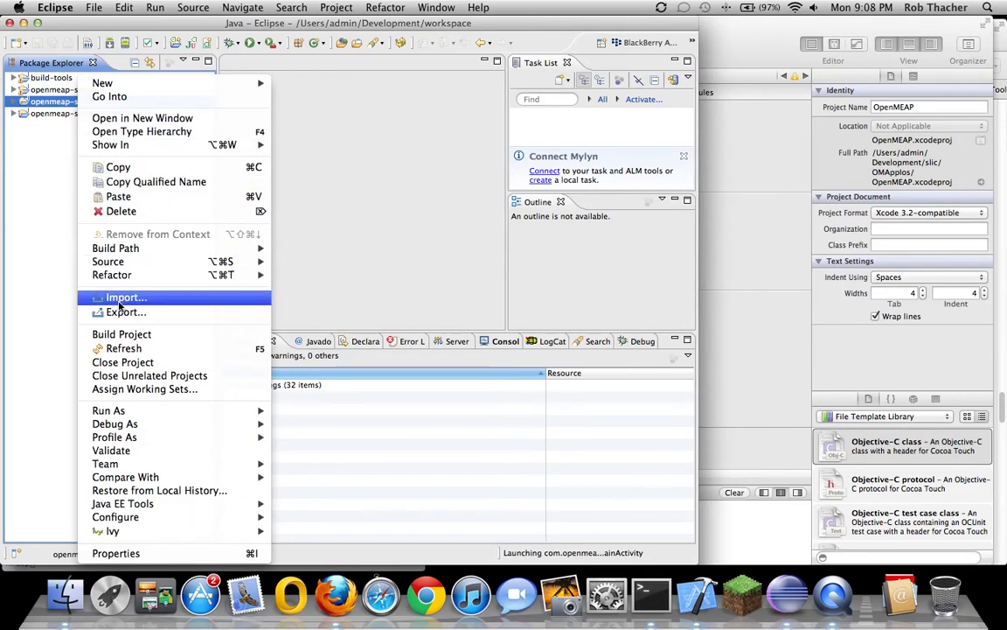
click(122, 335)
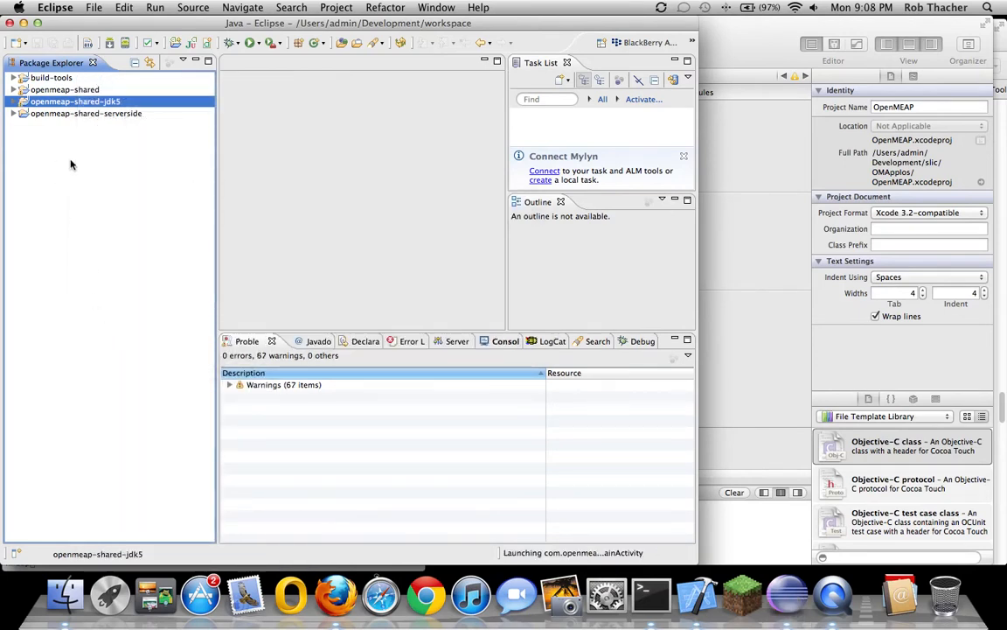
click(77, 114)
right_click(77, 114)
mouse_move(138, 249)
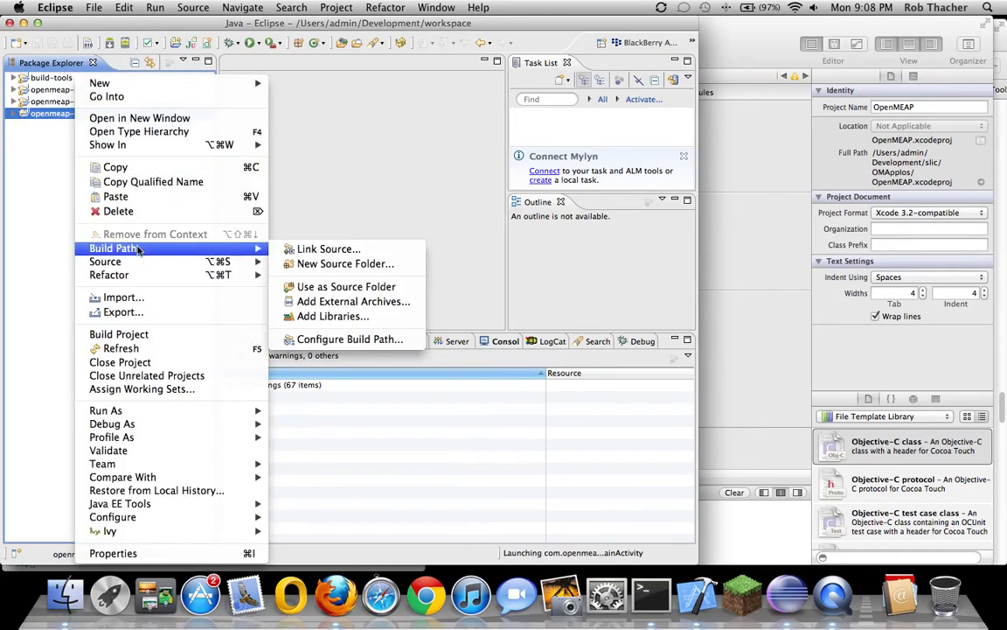
click(343, 340)
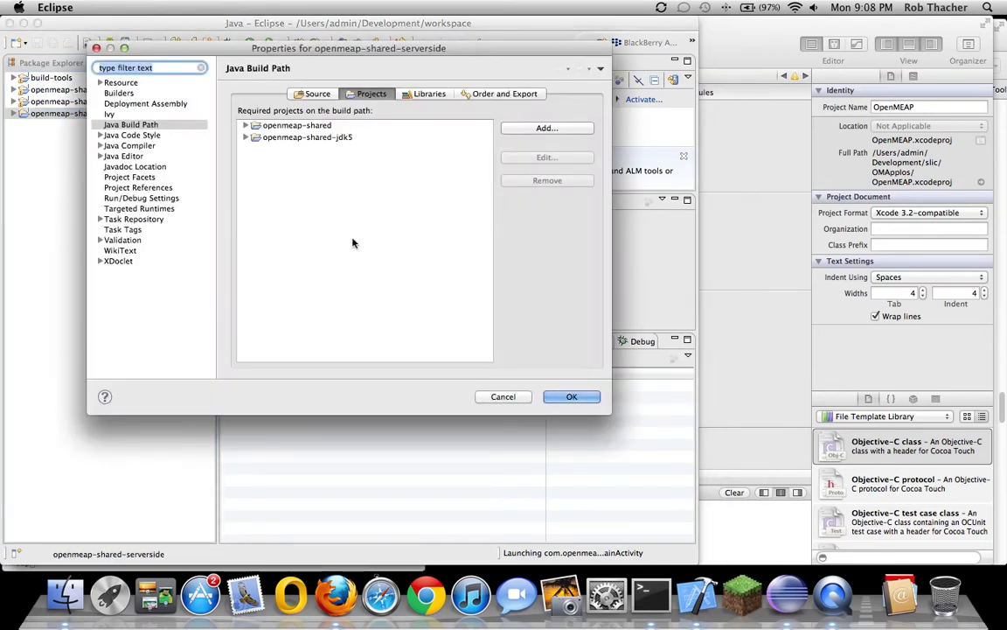
click(430, 94)
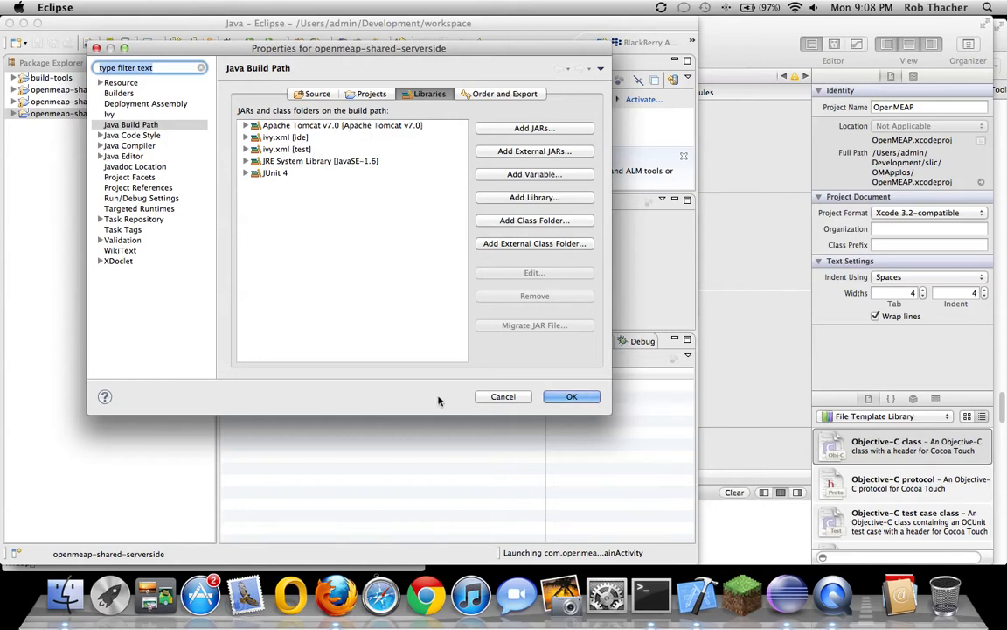
click(571, 396)
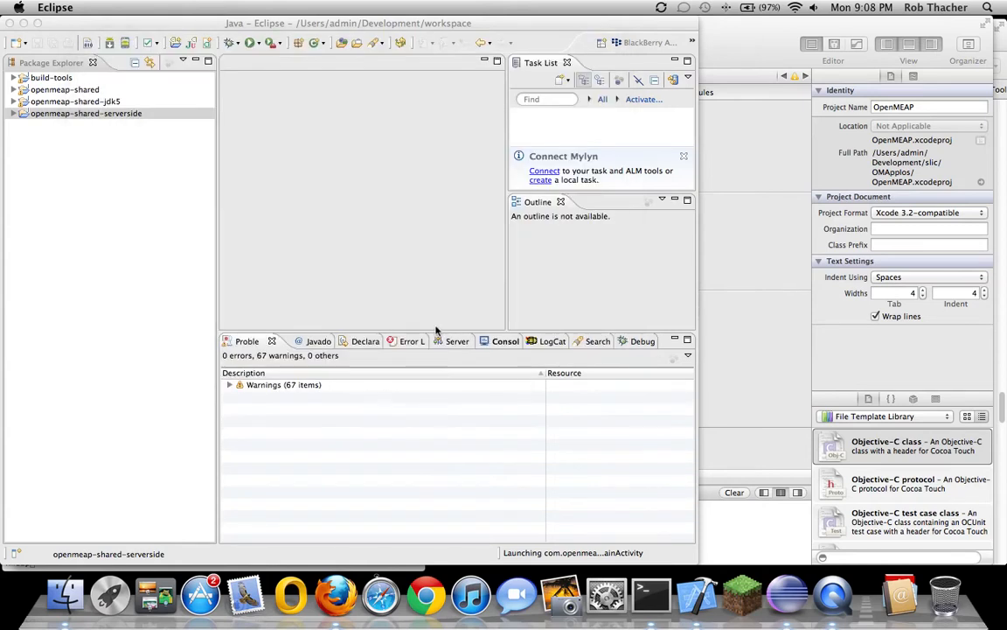
Run Build Project on openmeap-shared-serverside from its context menu, leaving no errors
right_click(44, 119)
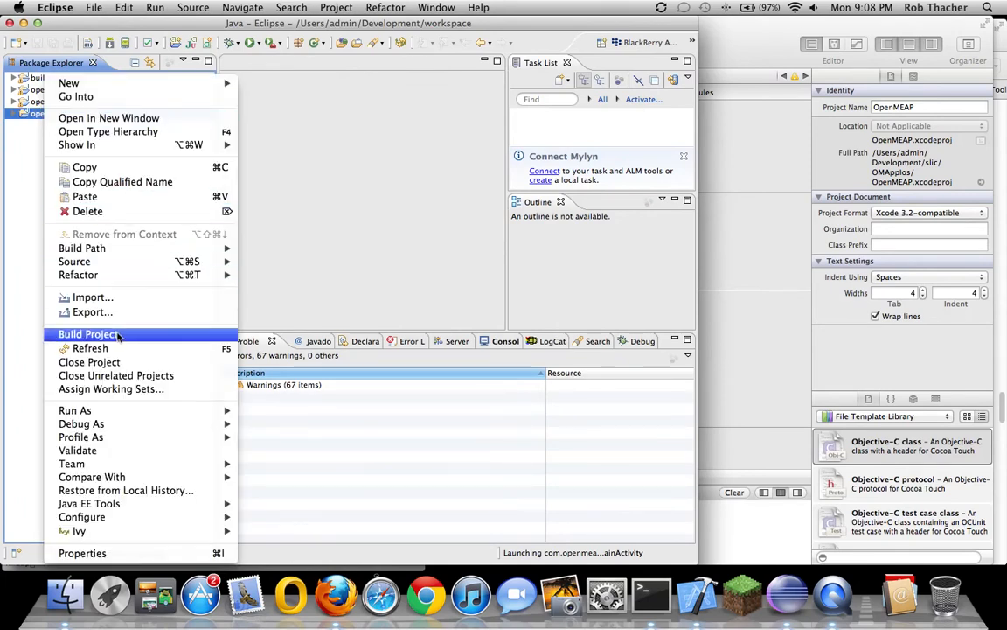
click(87, 334)
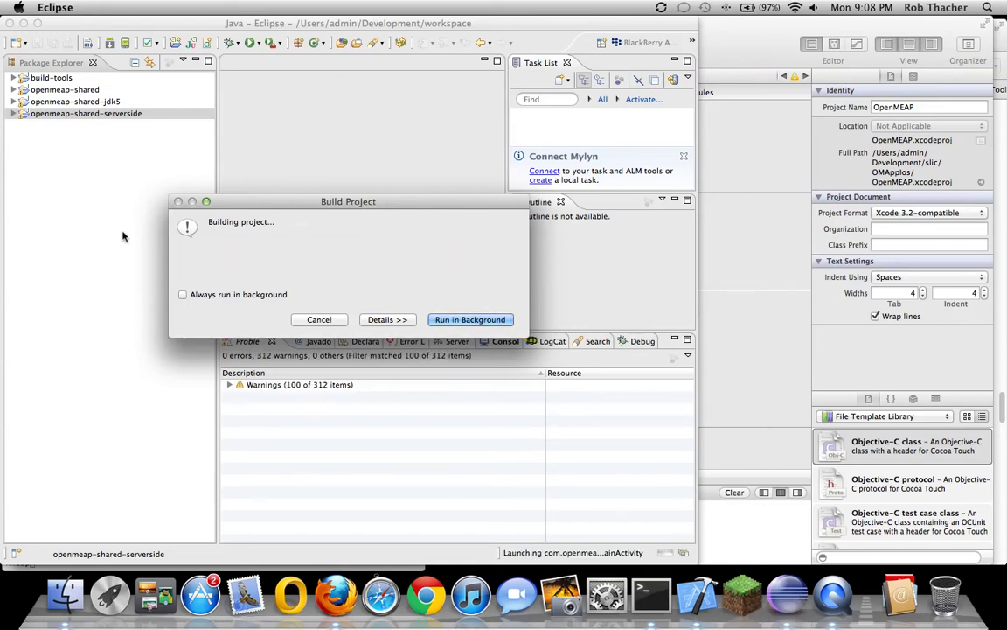
Import only openmeap-admin-web and openmeap-services-web as existing projects from the openmeap folder
right_click(57, 172)
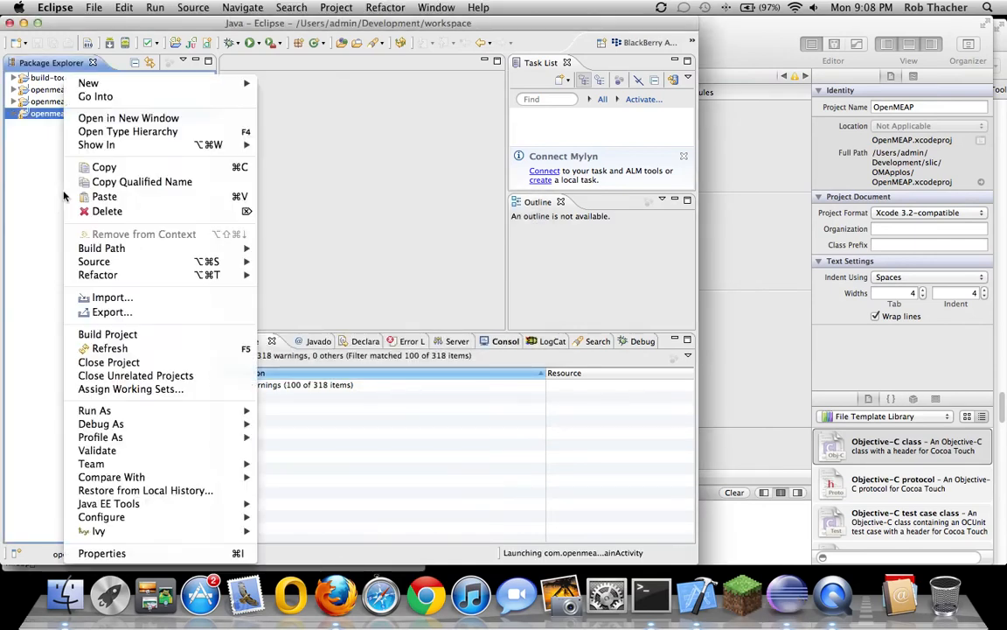
click(119, 299)
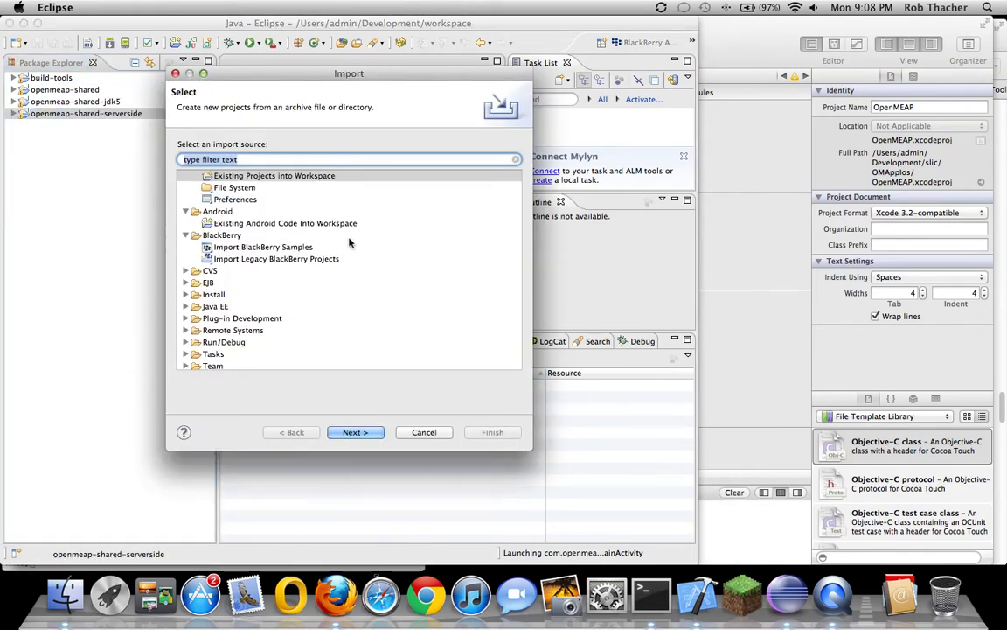
click(350, 432)
click(492, 149)
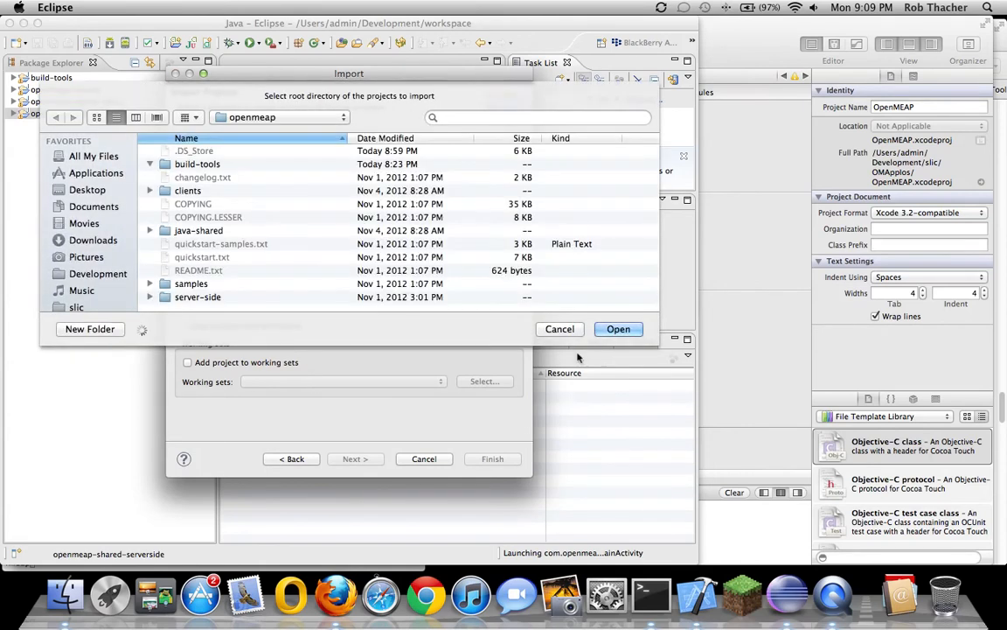
key(Return)
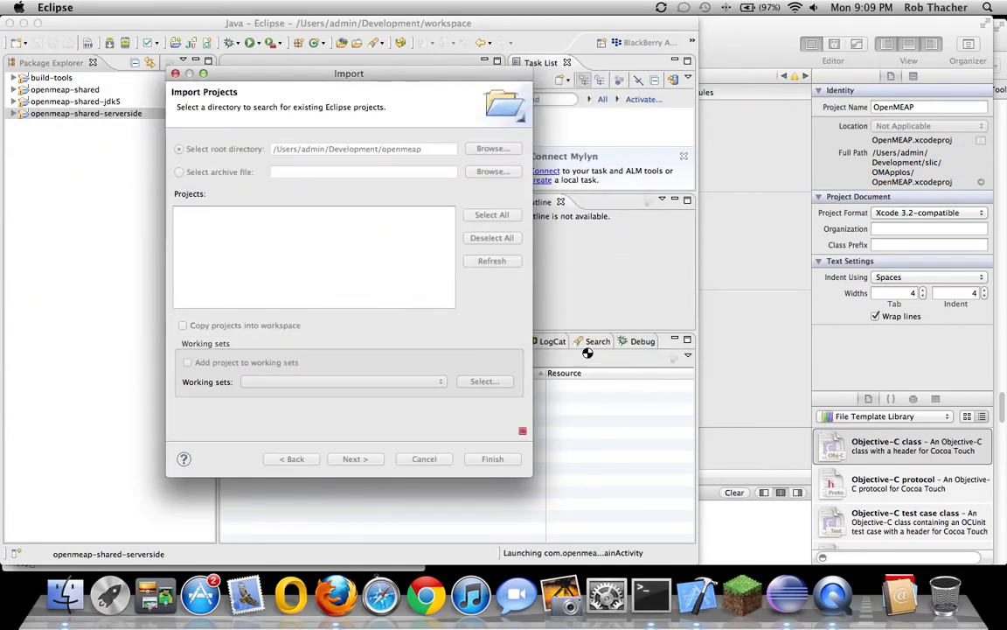
click(495, 237)
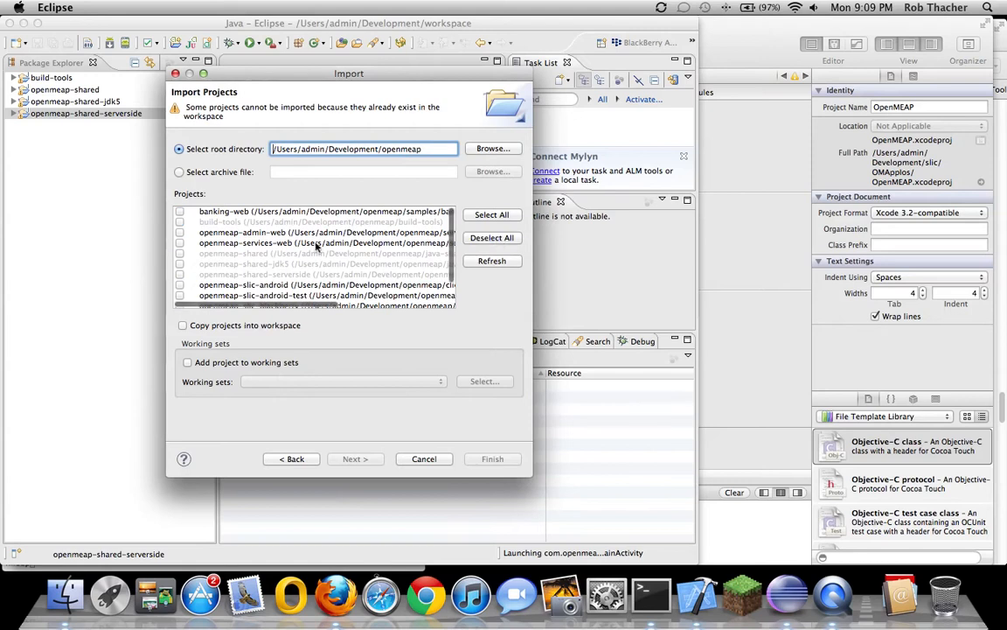
click(179, 232)
click(179, 242)
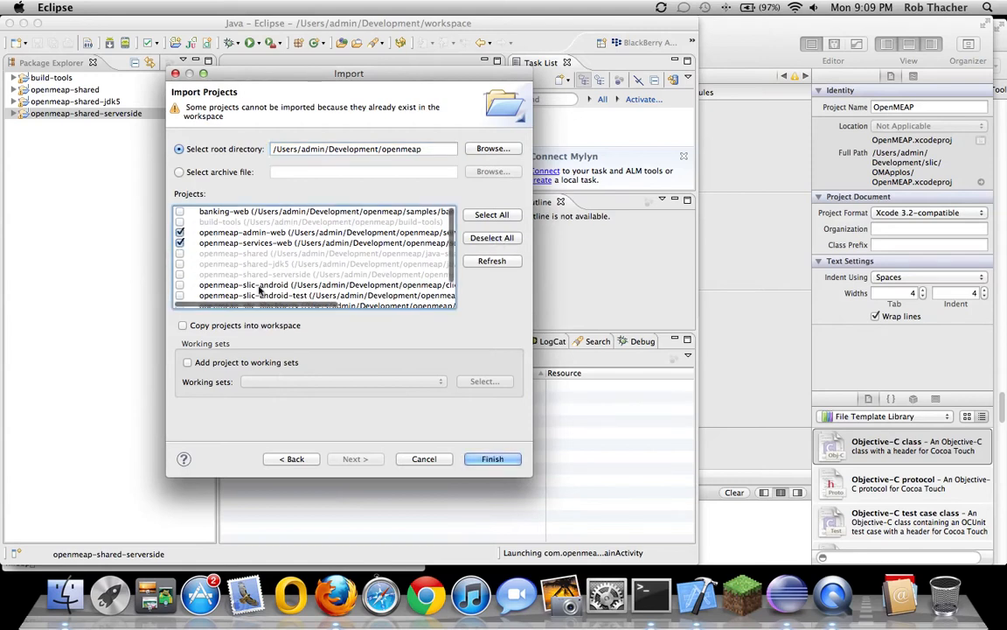
click(492, 458)
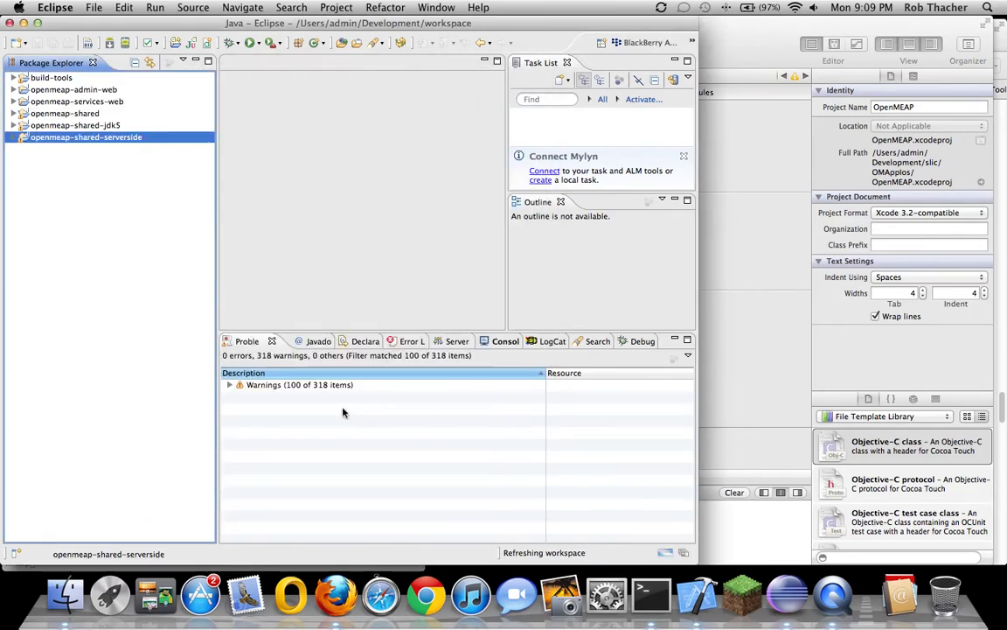
click(77, 104)
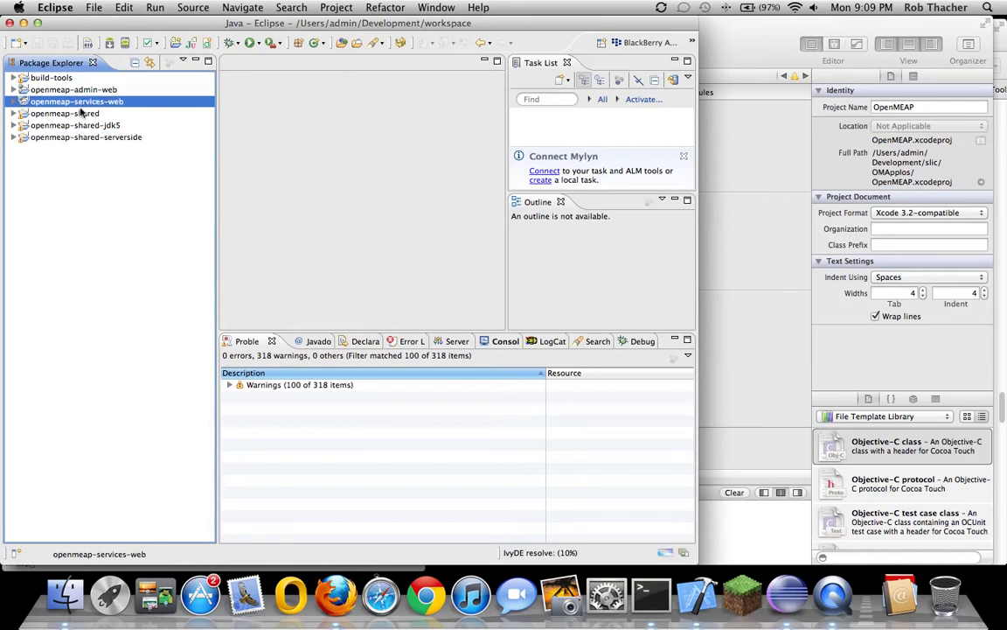
Build the openmeap-services-web project
right_click(82, 106)
click(70, 104)
right_click(70, 104)
click(70, 104)
right_click(70, 104)
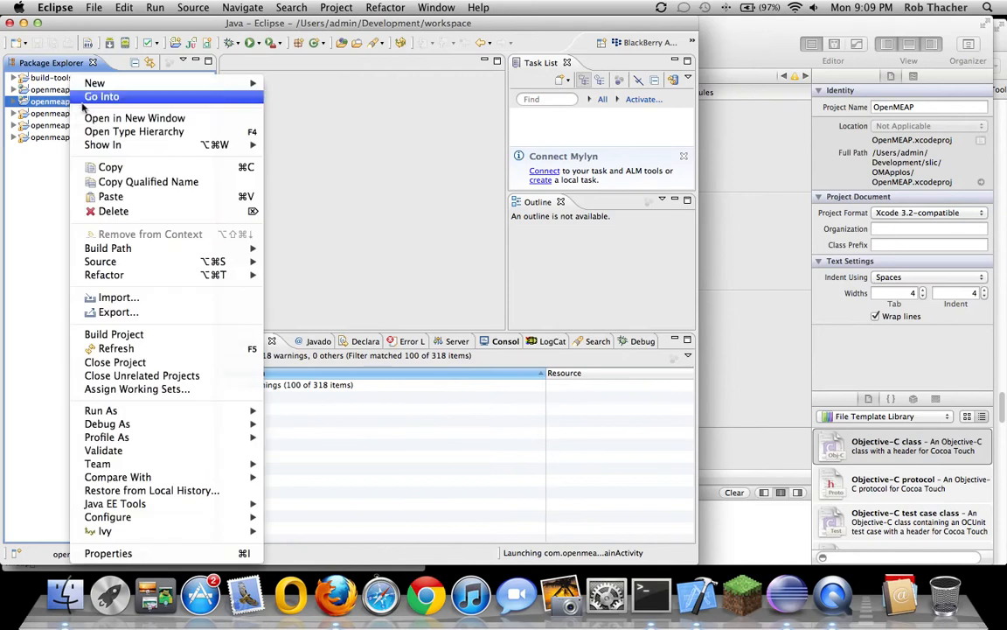
click(121, 335)
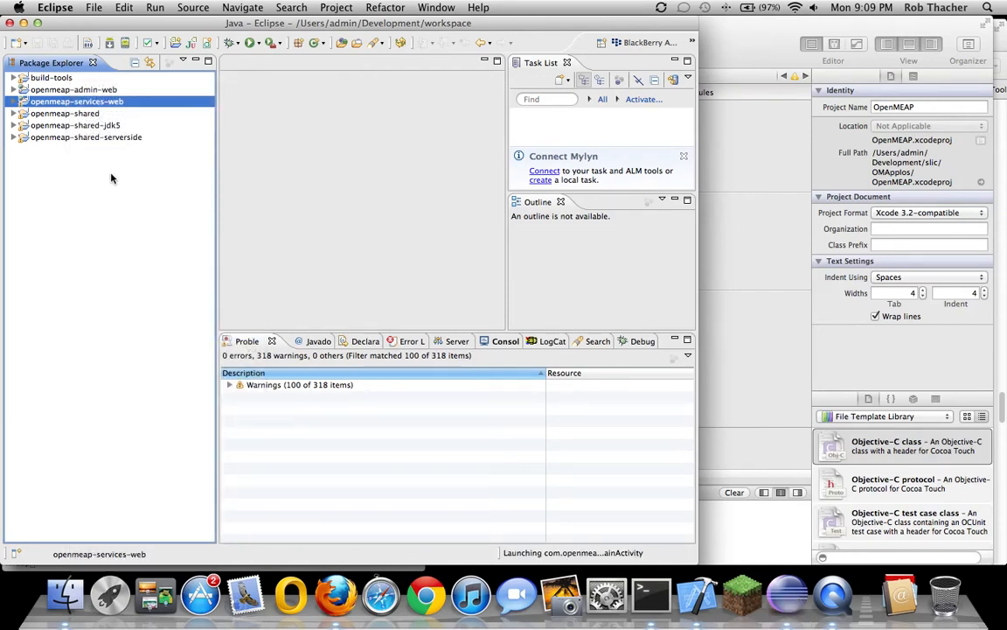
Build the openmeap-admin-web project
click(90, 91)
right_click(90, 91)
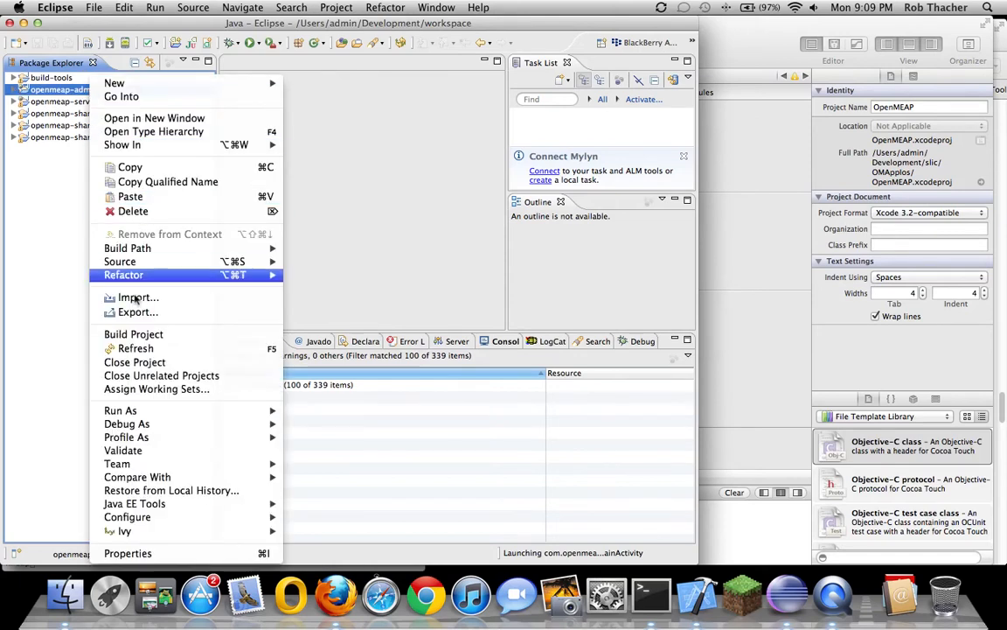
click(122, 334)
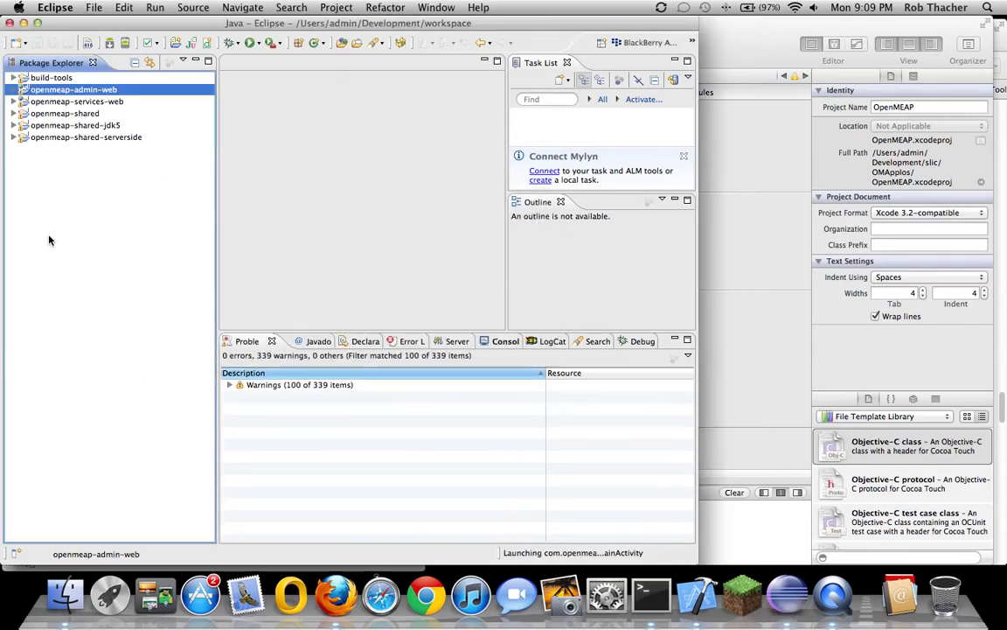
Import openmeap-slic-core, openmeap-slic-blackberry and openmeap-slic-android from the openmeap folder, deselecting all others
right_click(74, 205)
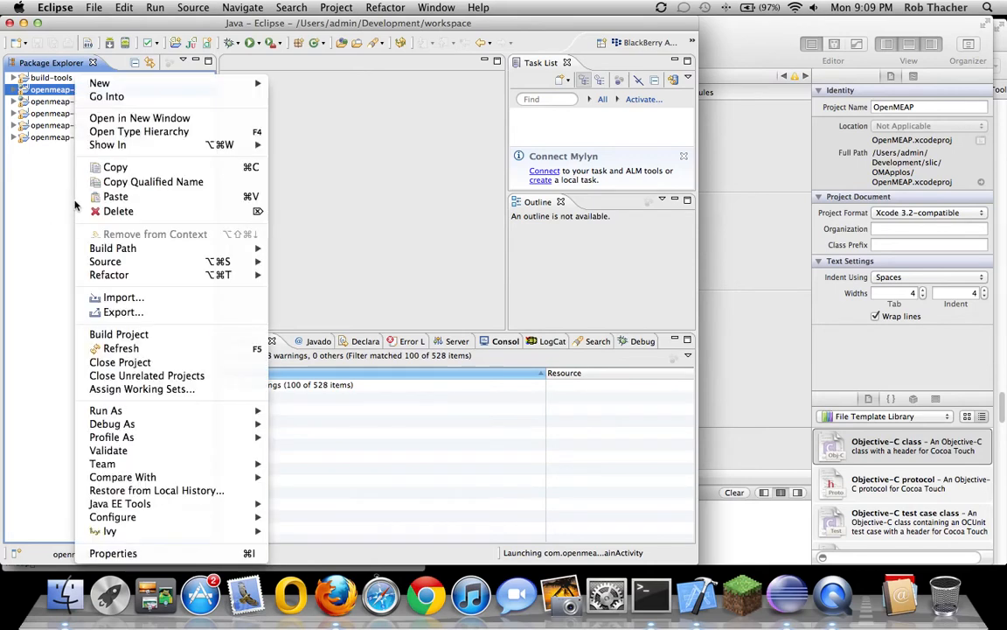
click(117, 298)
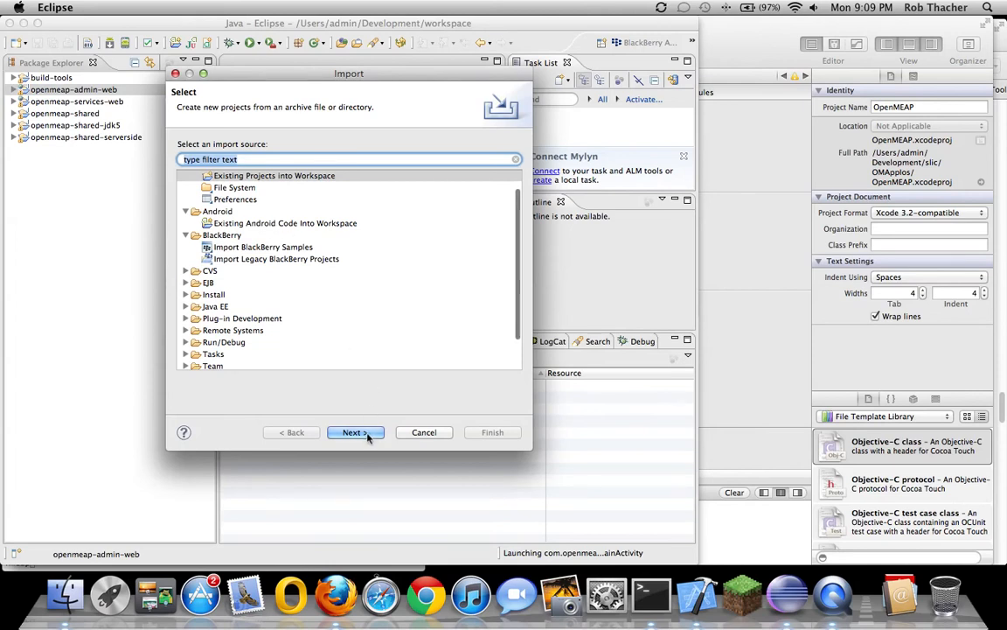
click(493, 148)
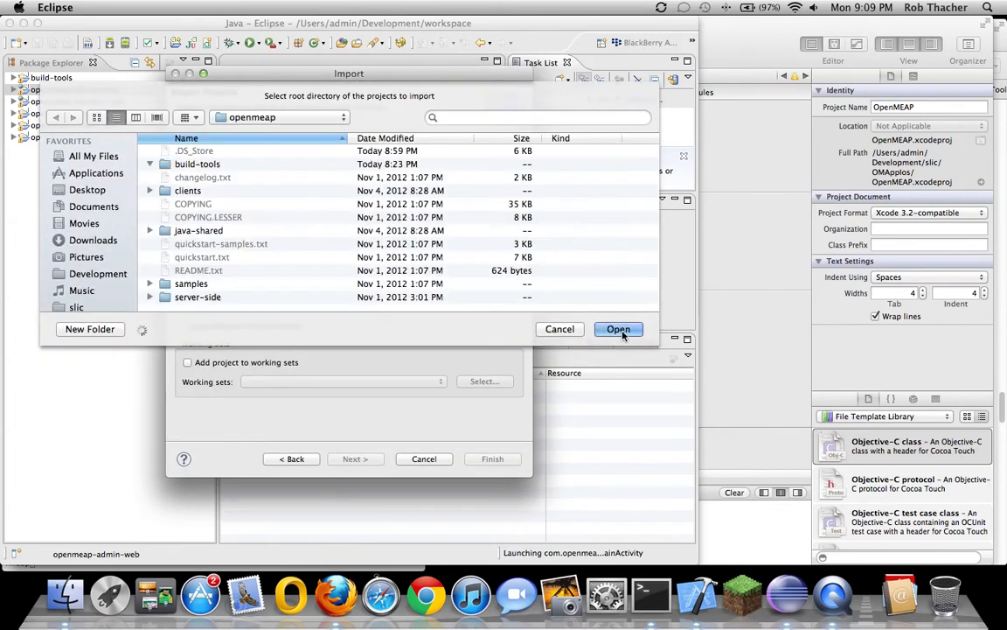
click(618, 330)
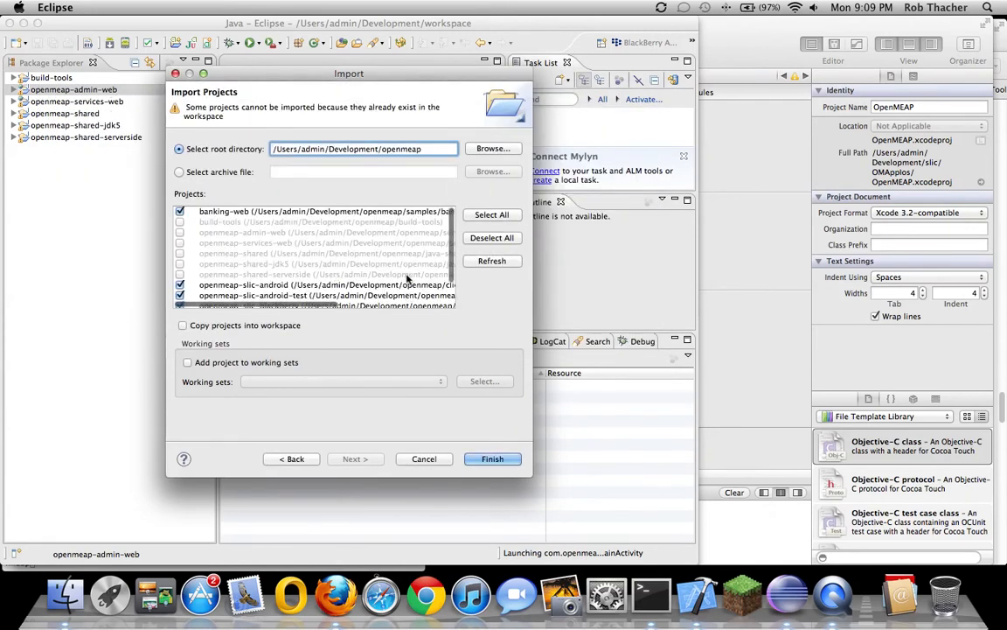
click(491, 238)
scroll(234, 270, down, 3)
scroll(205, 286, down, 2)
click(180, 302)
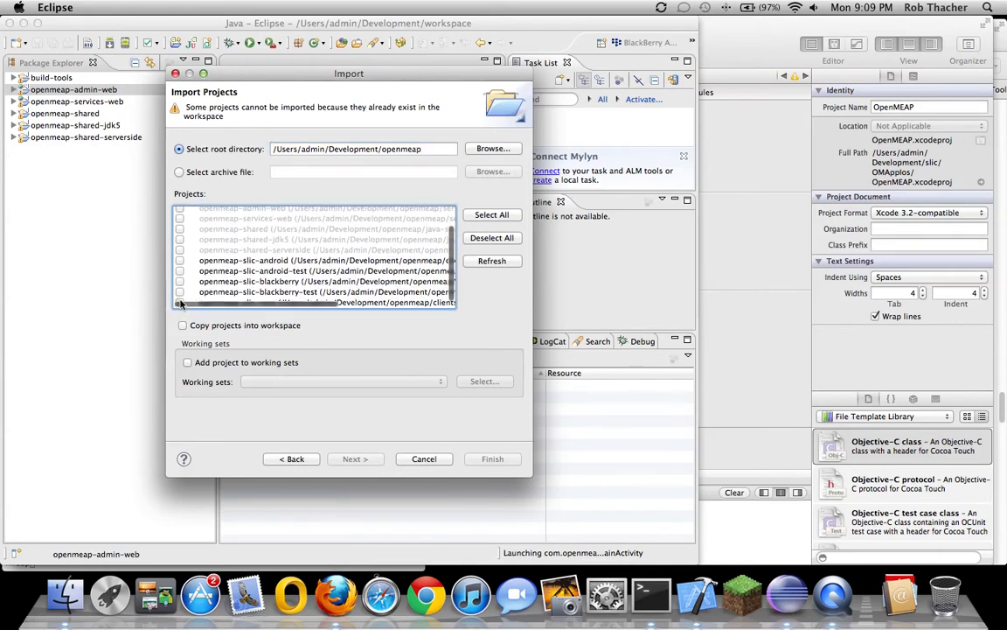
click(180, 282)
click(180, 260)
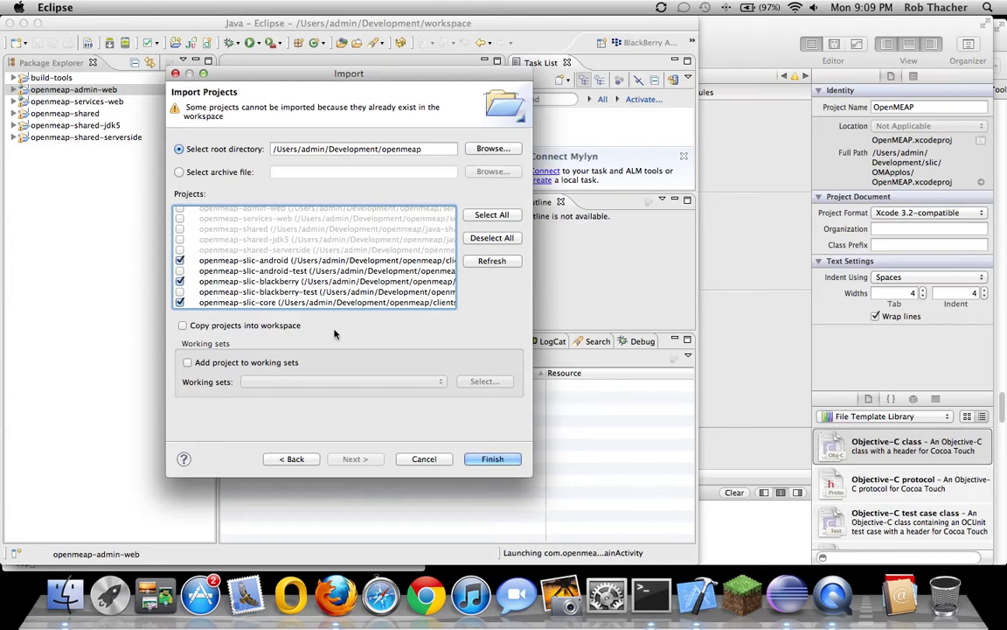
click(487, 464)
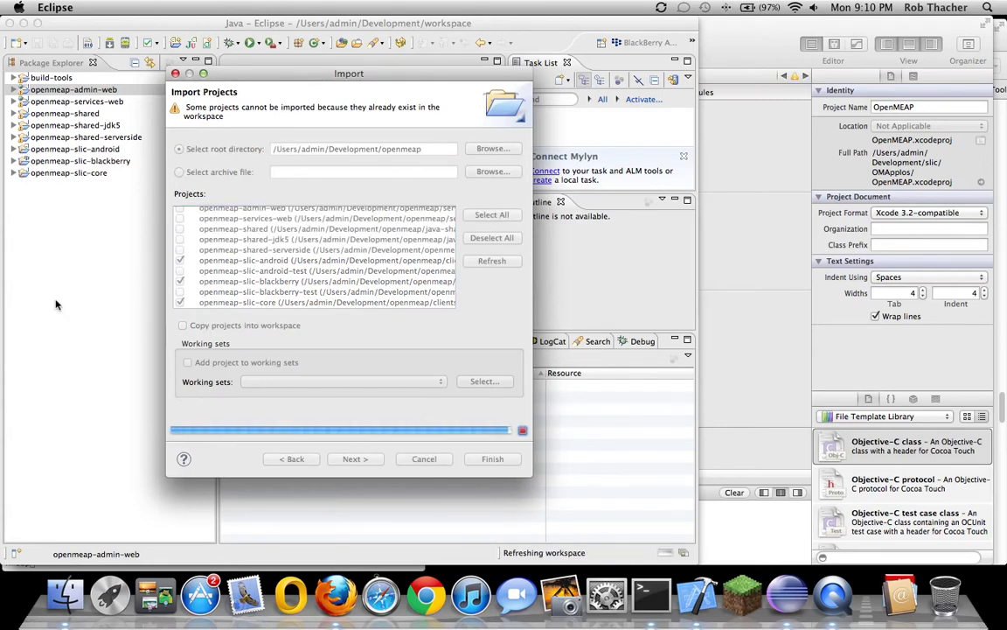
click(72, 173)
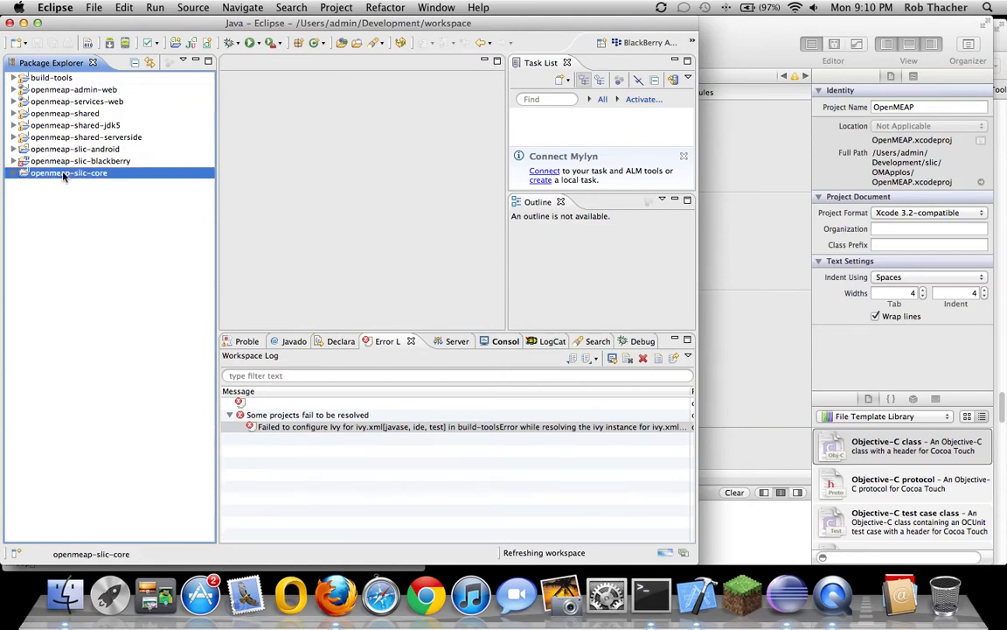
Build the openmeap-slic-core and openmeap-slic-android projects
right_click(59, 172)
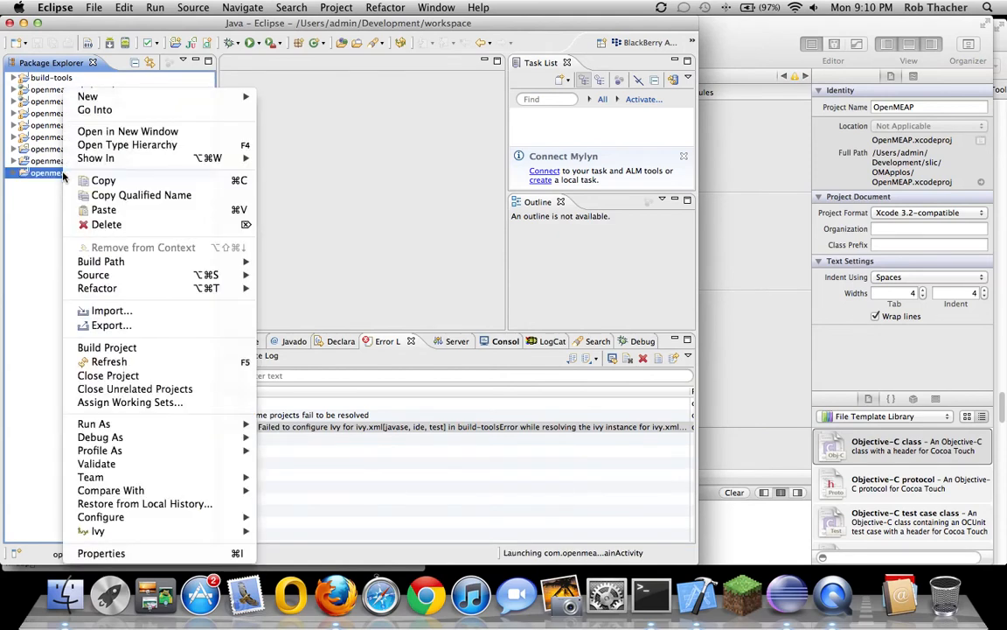
click(100, 348)
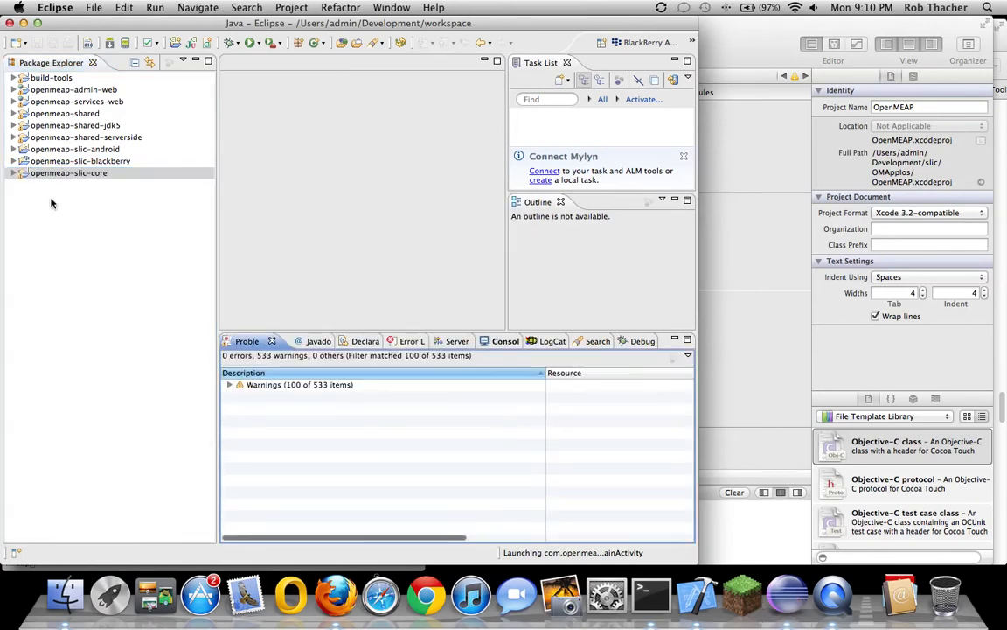
click(54, 149)
right_click(58, 149)
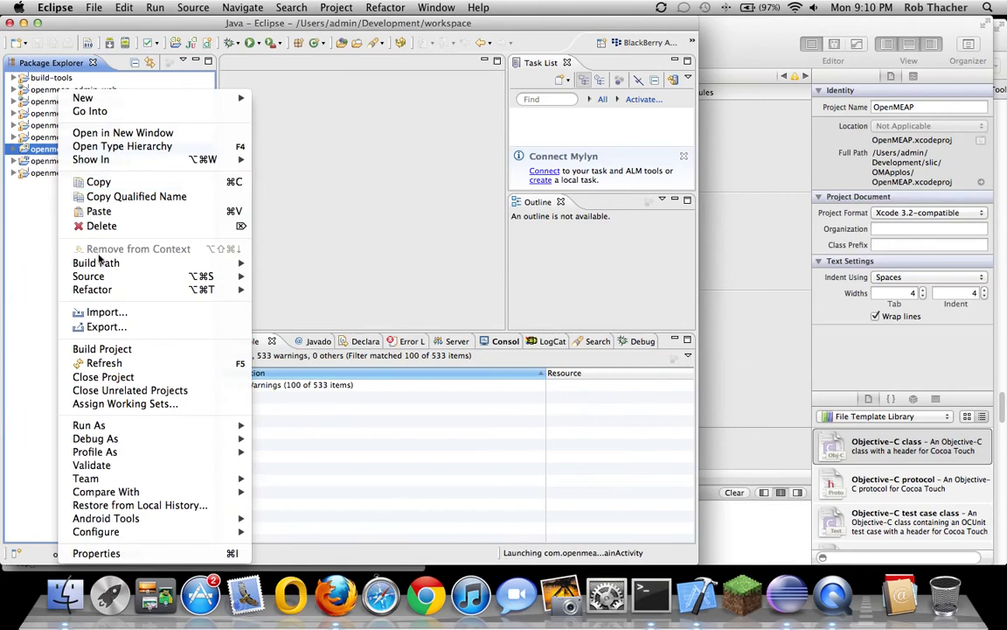
click(98, 348)
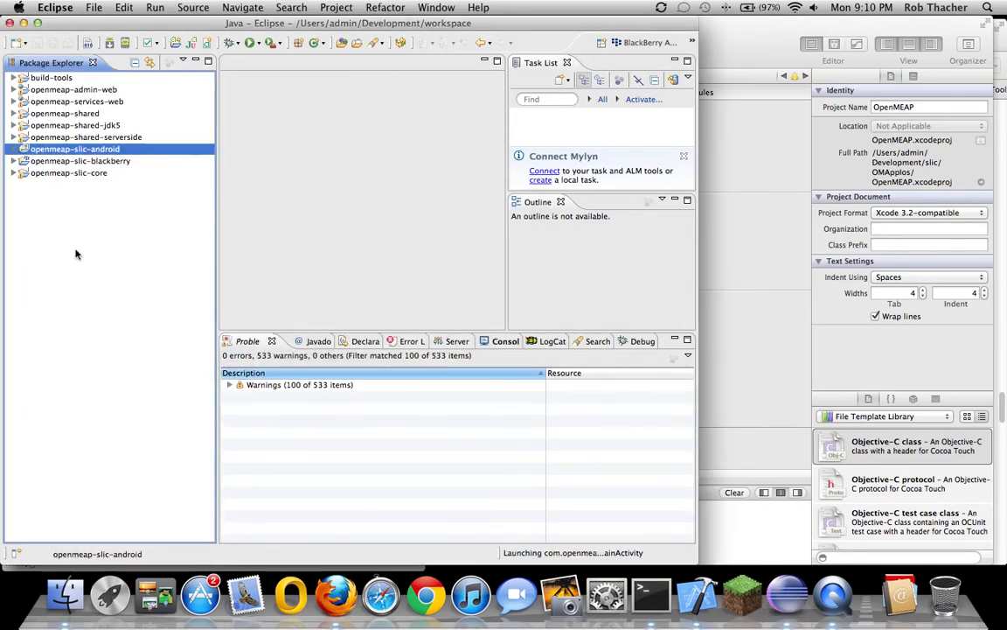
Inspect openmeap-slic-blackberry's build path Projects and Source tabs, then cancel without changes
click(90, 162)
right_click(91, 163)
mouse_move(175, 261)
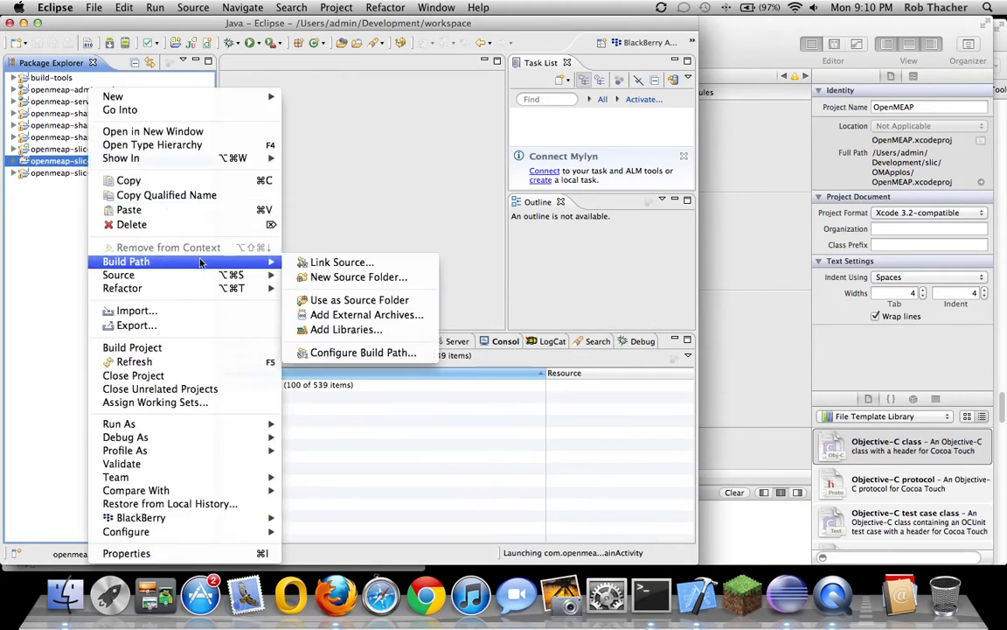
click(301, 352)
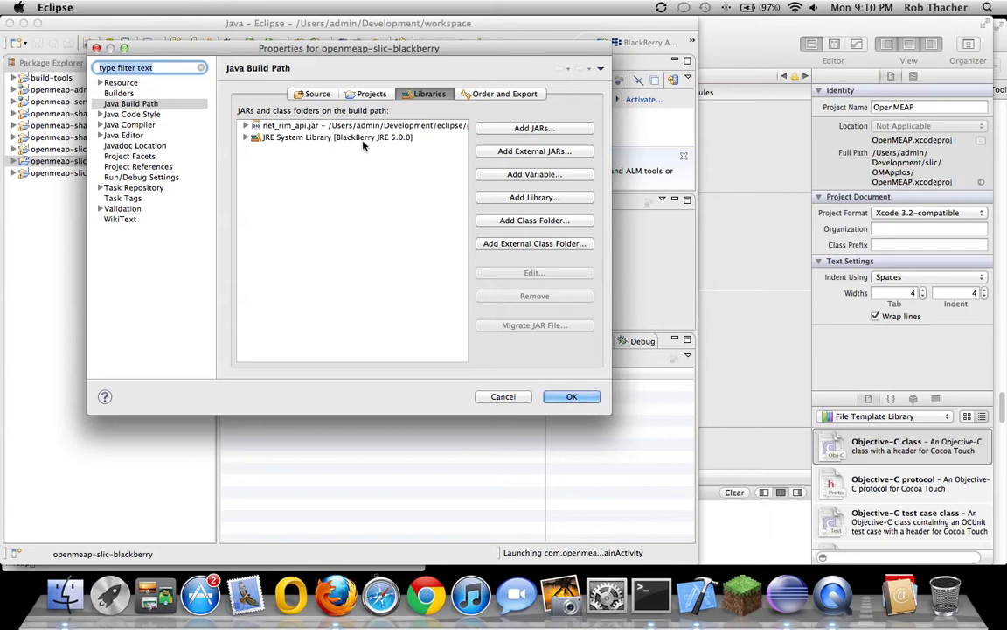
click(374, 94)
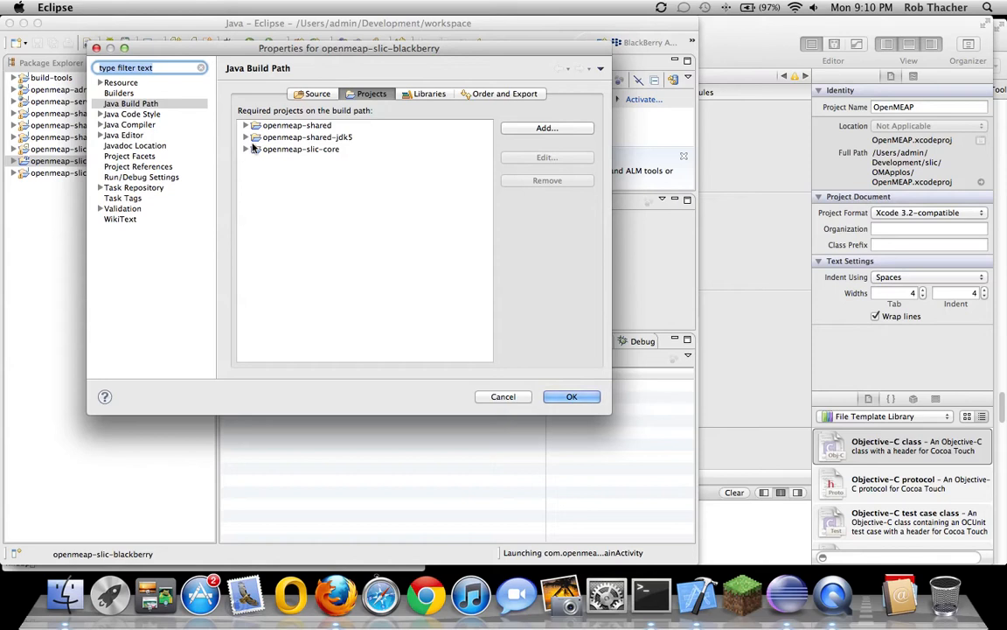
click(294, 93)
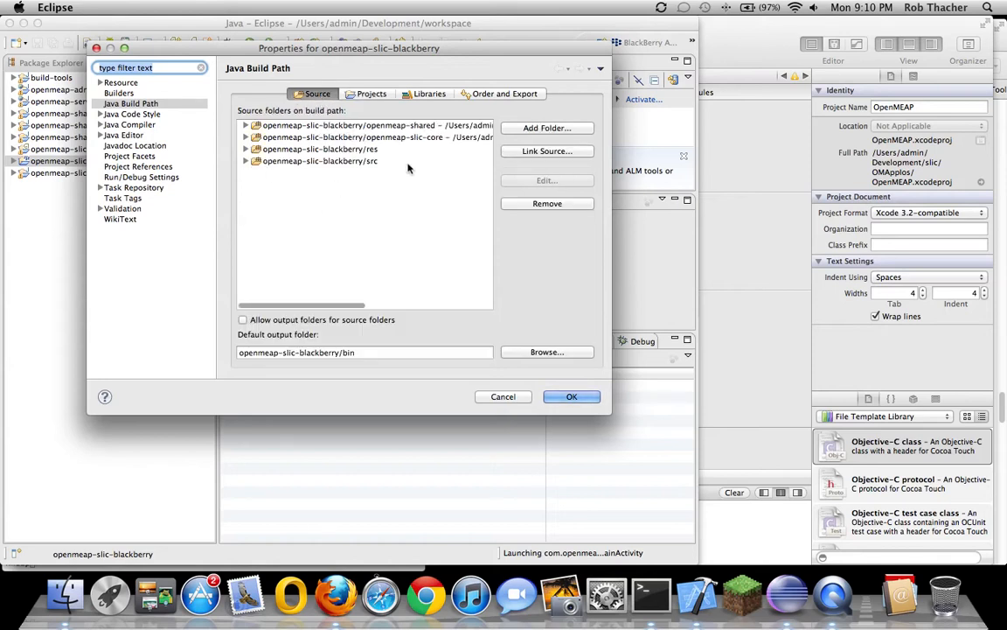
click(432, 126)
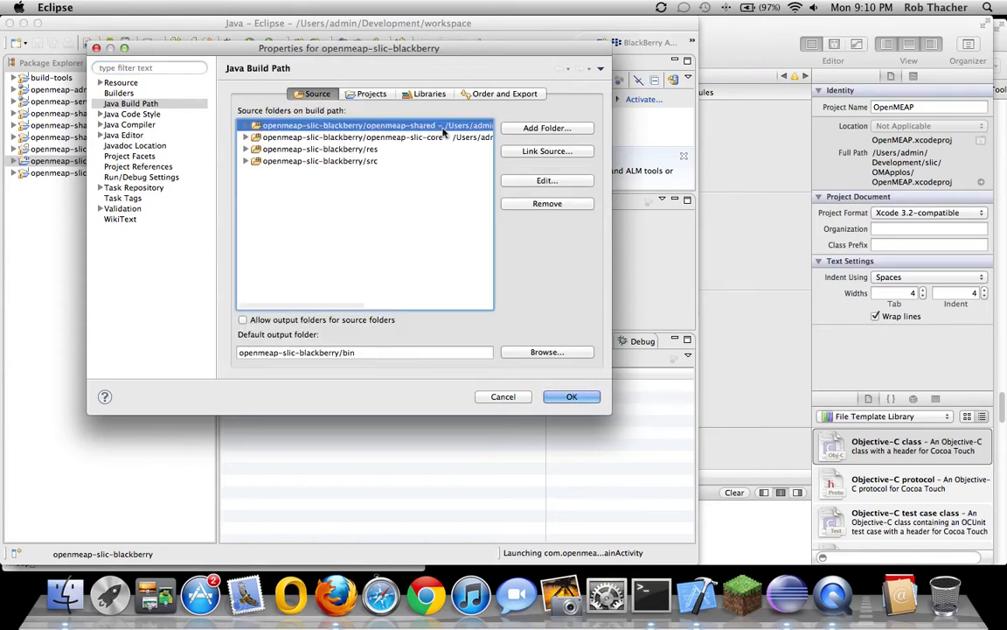
click(425, 137)
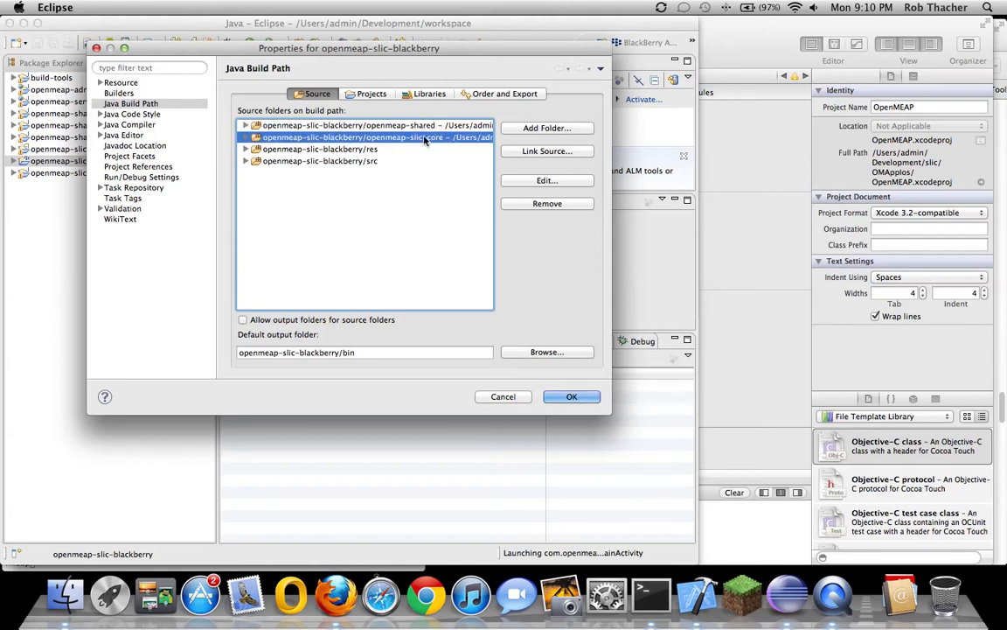
click(515, 397)
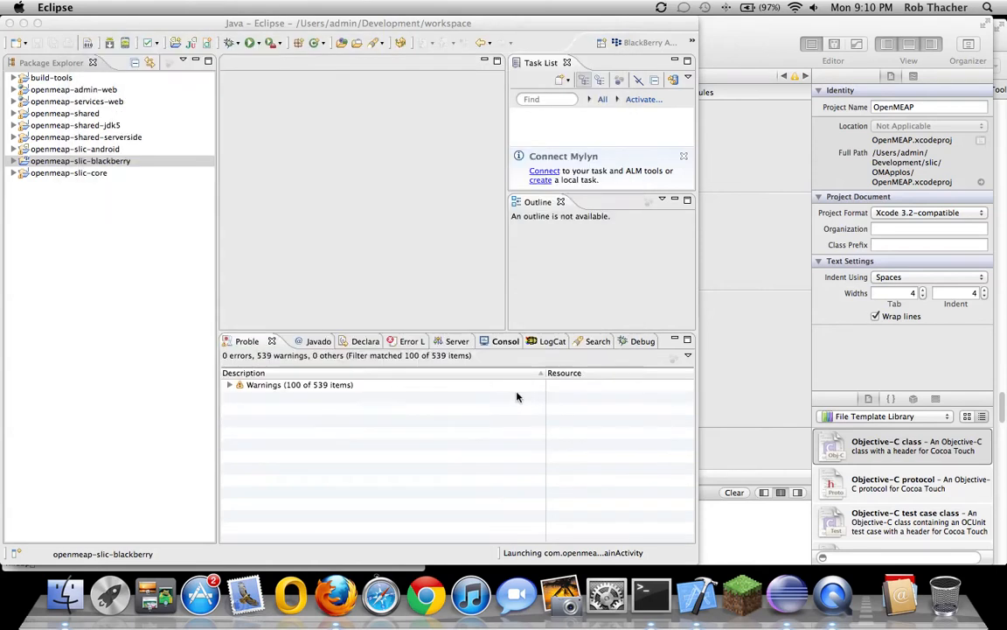
right_click(45, 158)
Build openmeap-slic-blackberry, cancelling the BlackBerry preprocessing support restart prompt
click(95, 346)
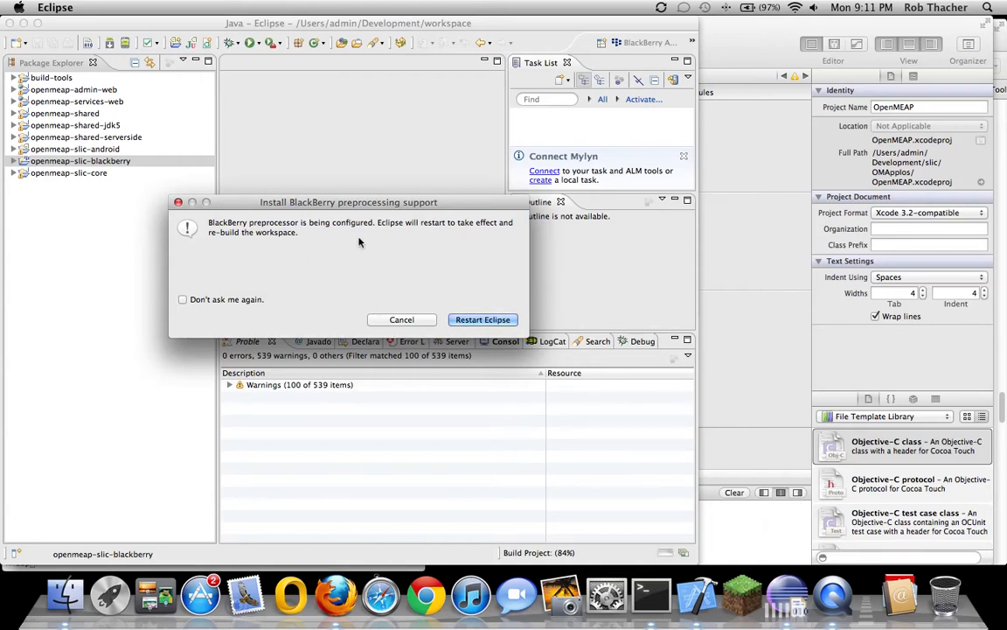
click(433, 321)
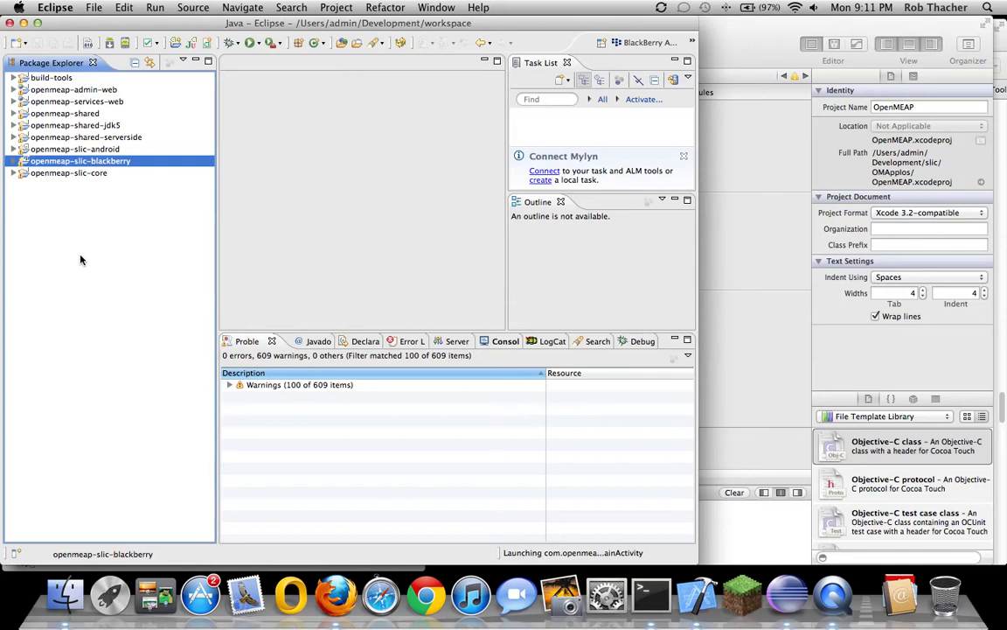
key(XF86AudioRaiseVolume)
Create a Tomcat v7.0 localhost server with openmeap-admin-web and openmeap-services-web added
click(451, 341)
click(452, 378)
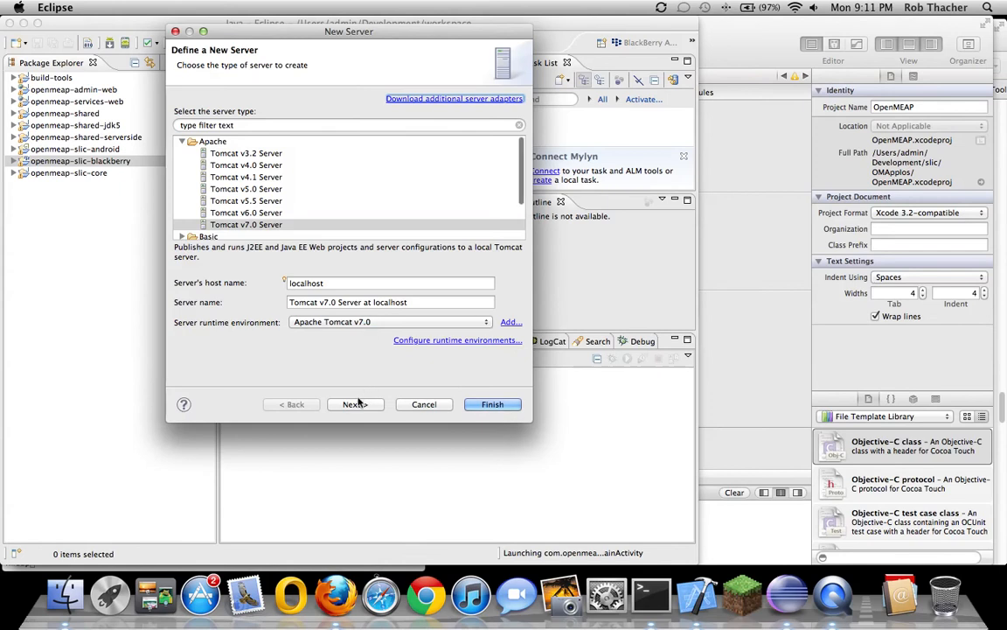
click(356, 403)
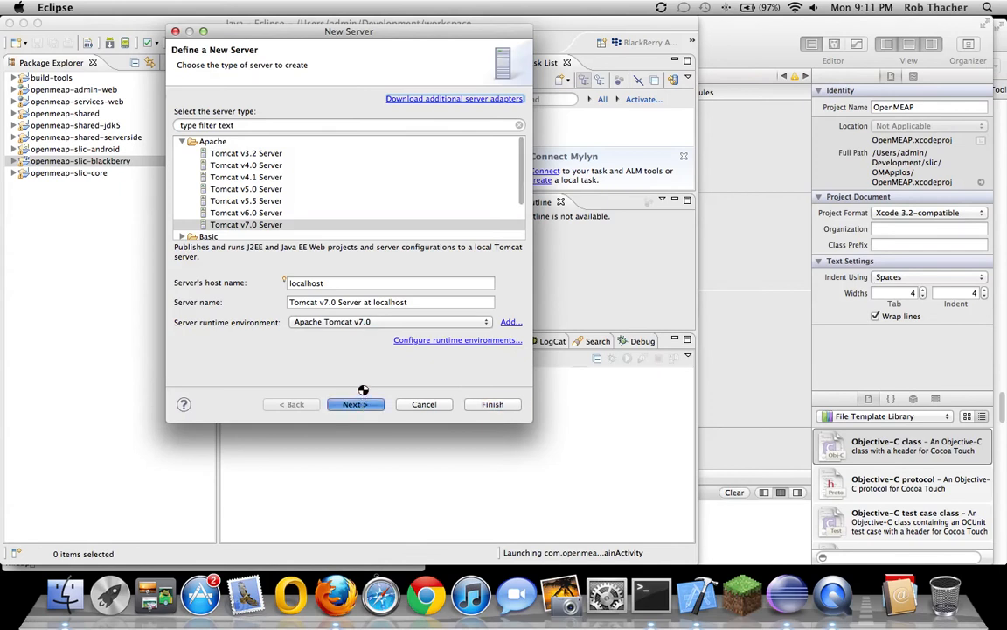
click(234, 129)
click(341, 151)
click(245, 130)
click(348, 151)
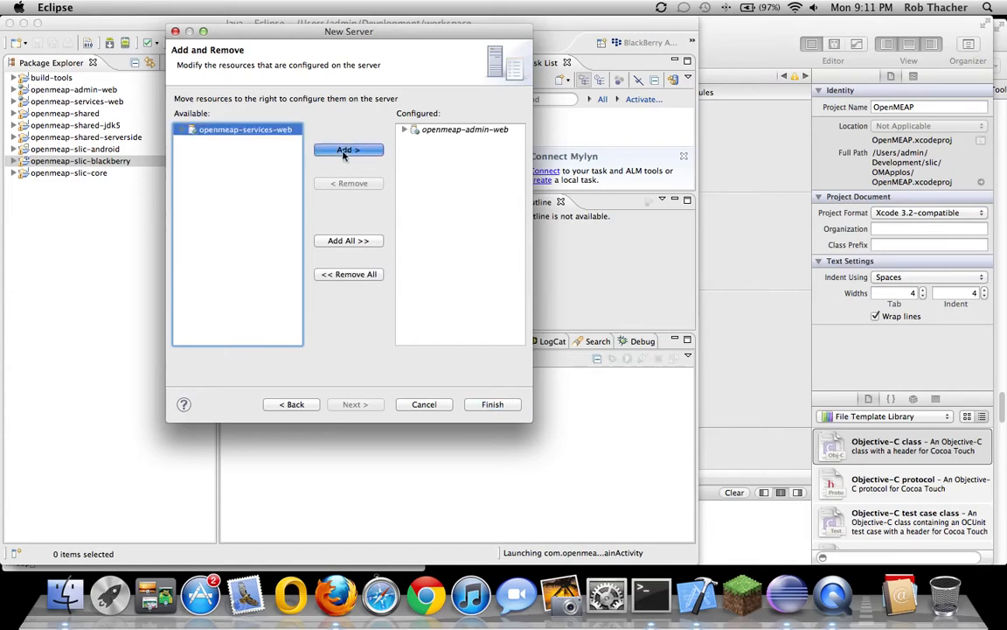
click(477, 404)
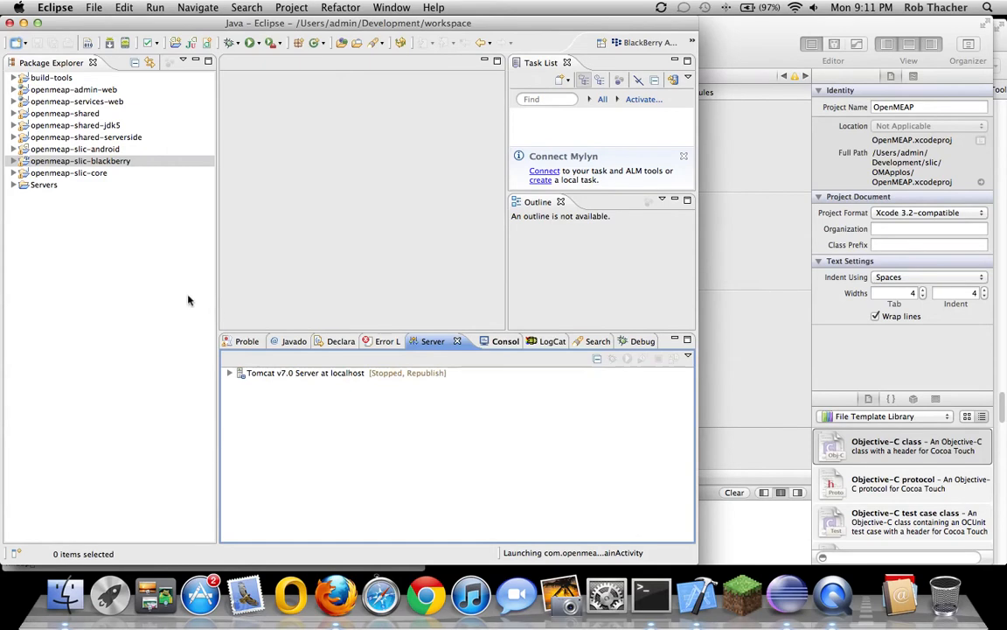
Start the Tomcat v7.0 server in debug mode and wait until it shows Synchronized
click(341, 374)
right_click(342, 374)
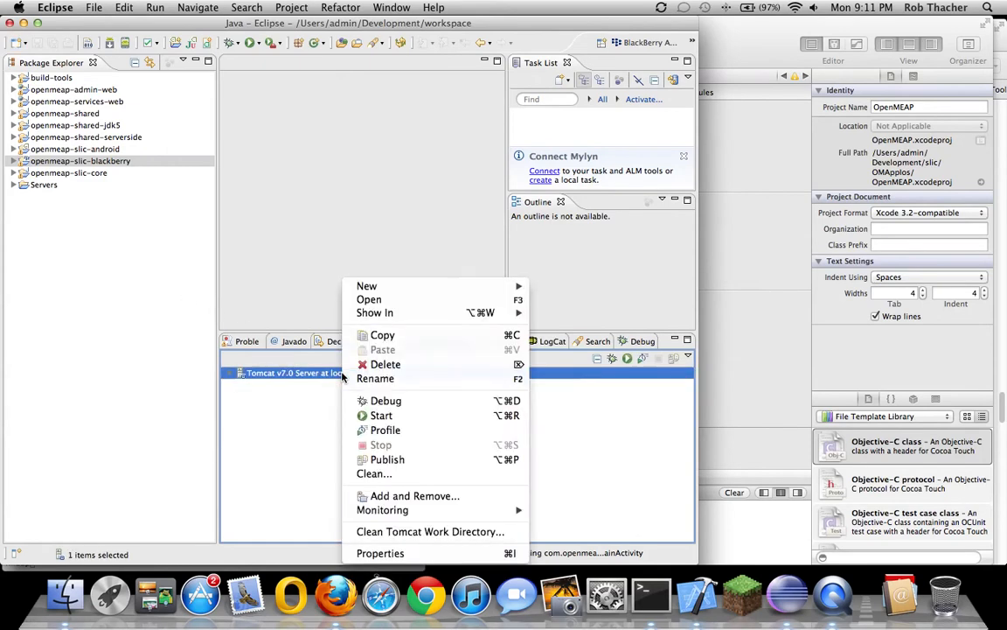
click(381, 401)
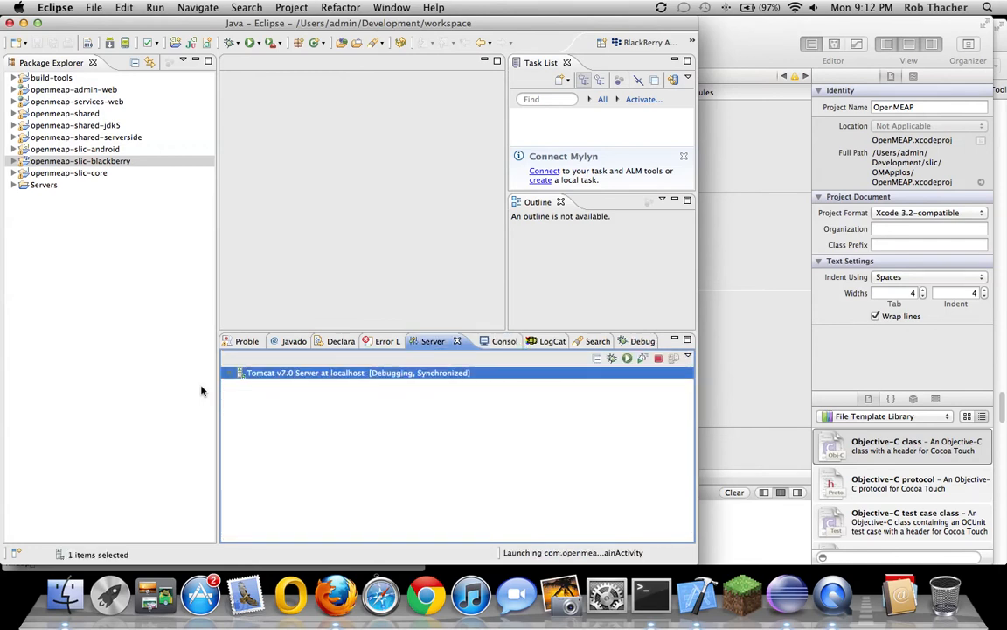
click(334, 591)
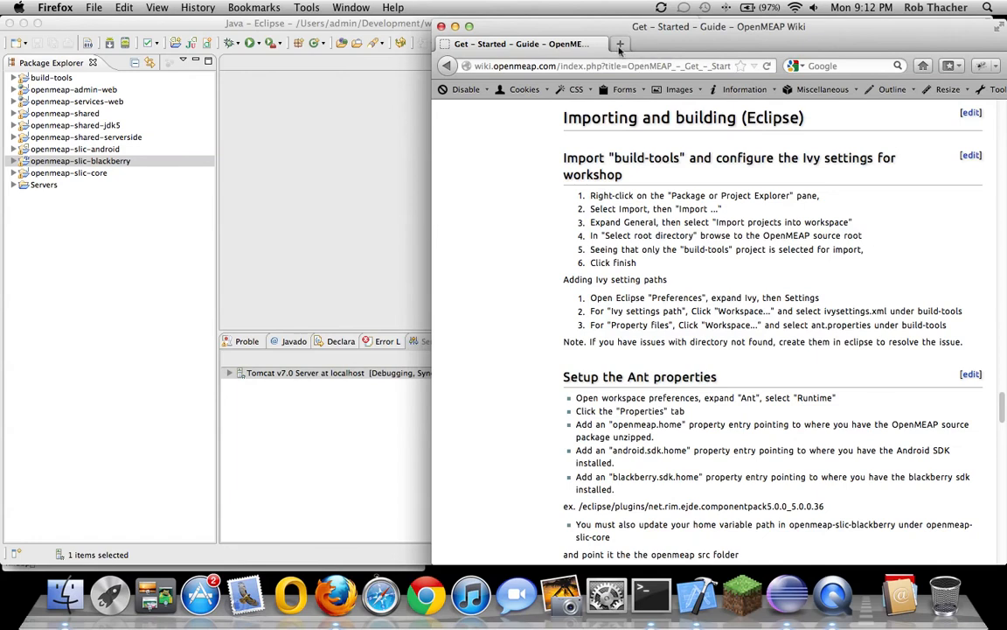
Open the OpenMEAP Administrative Interface in a new Firefox tab and log in as admin
click(620, 44)
text(localhost/)
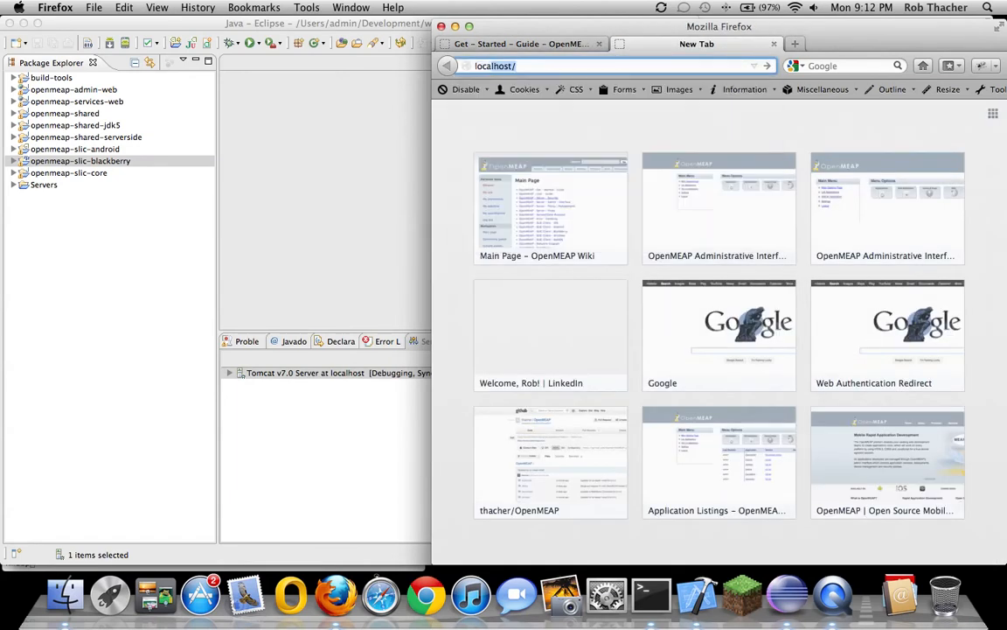
key(Down)
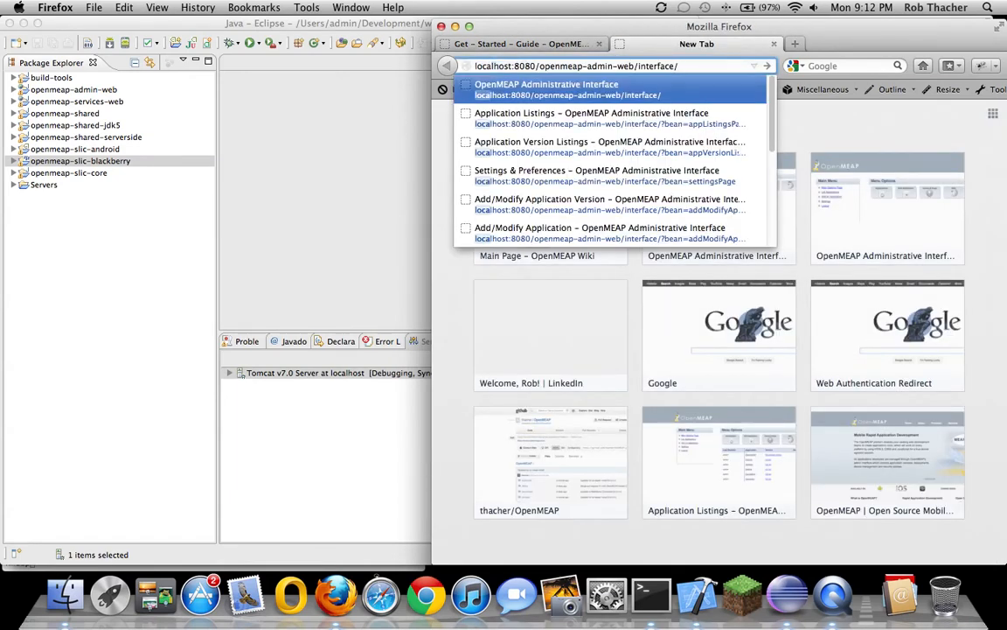
key(Return)
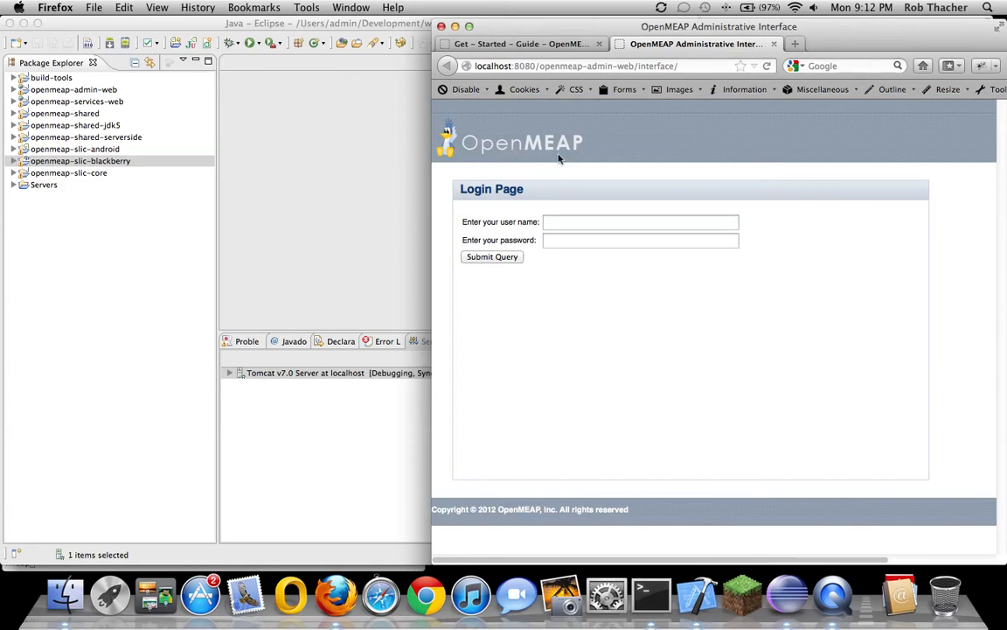
drag(430, 206, 350, 207)
click(472, 221)
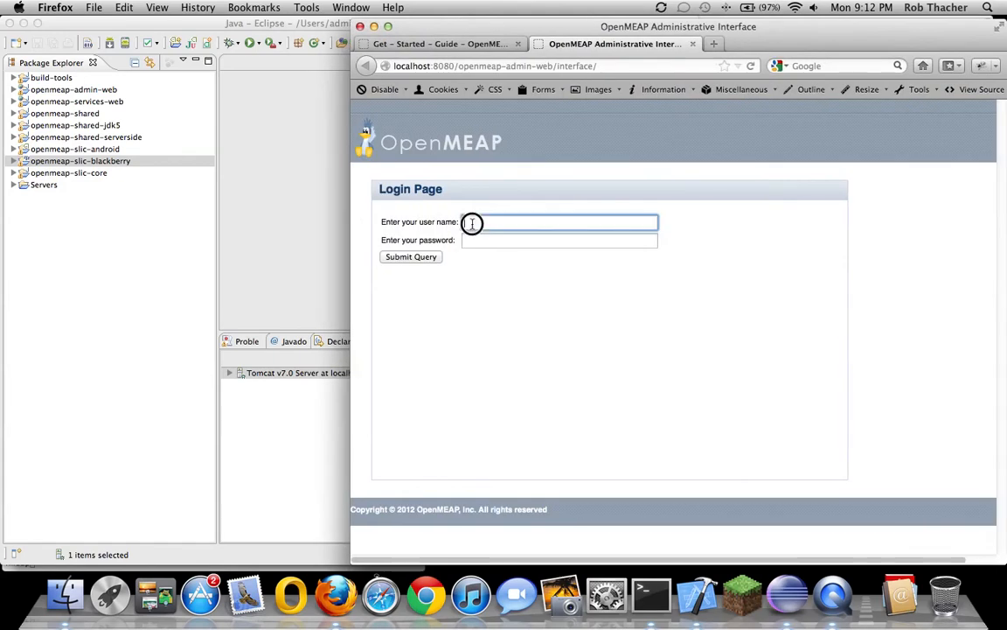
text(admin)
key(Tab)
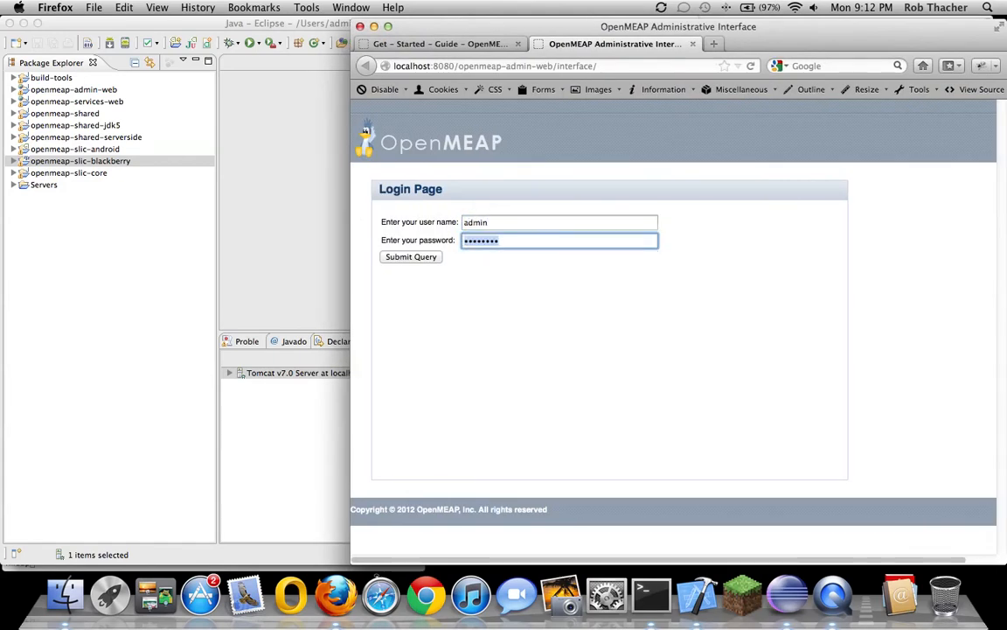
key(Return)
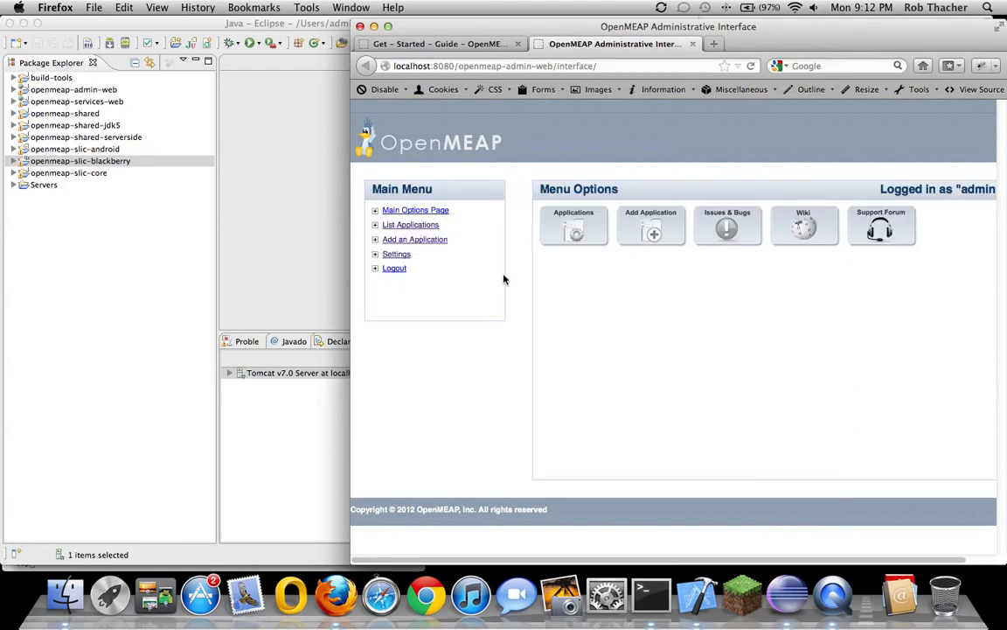
Review the External Service Url and Max File Upload Size global settings
click(405, 257)
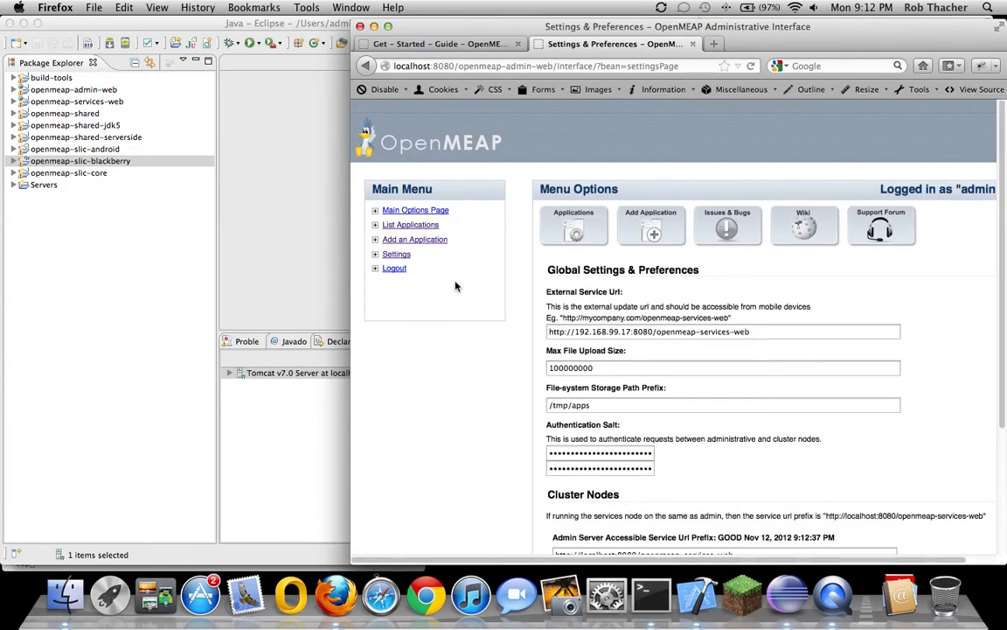
scroll(612, 332, down, 5)
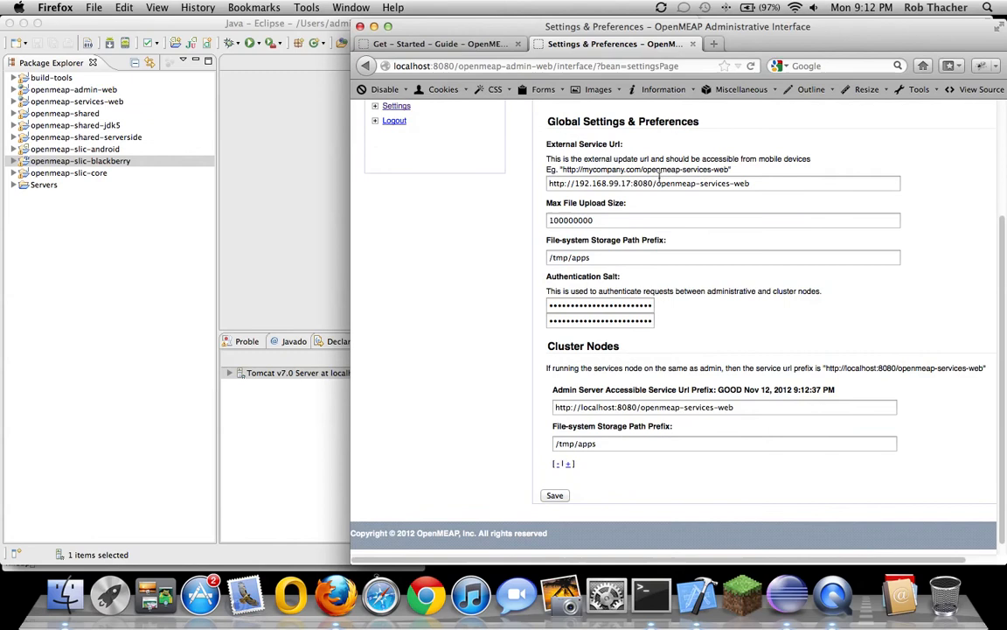
click(766, 183)
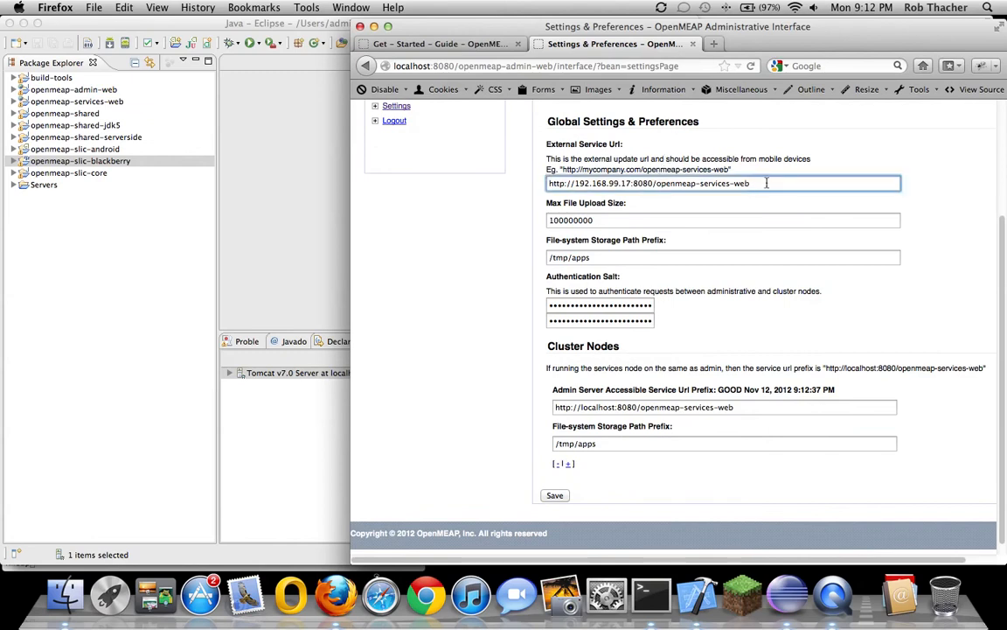
drag(766, 183, 535, 181)
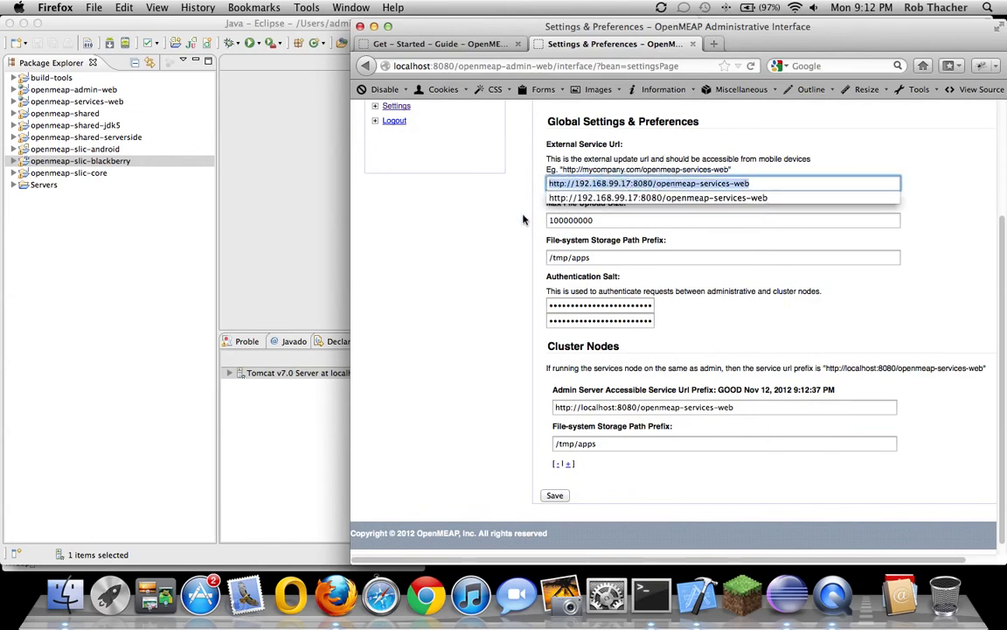
click(527, 223)
click(615, 220)
click(592, 219)
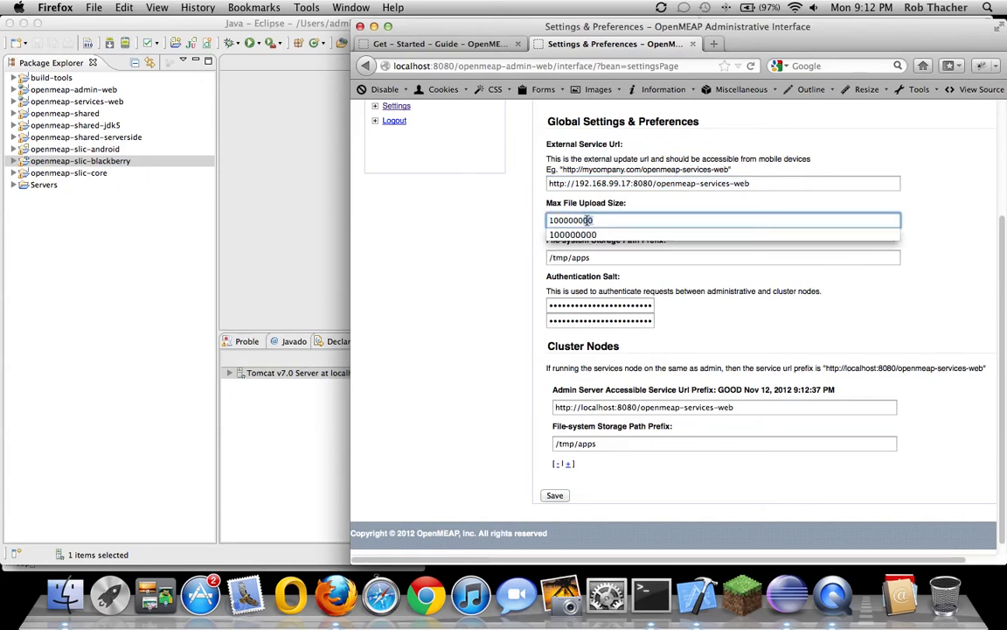
click(524, 257)
Check the /tmp/apps storage path and admin service url, then save settings unchanged
scroll(516, 262, down, 1)
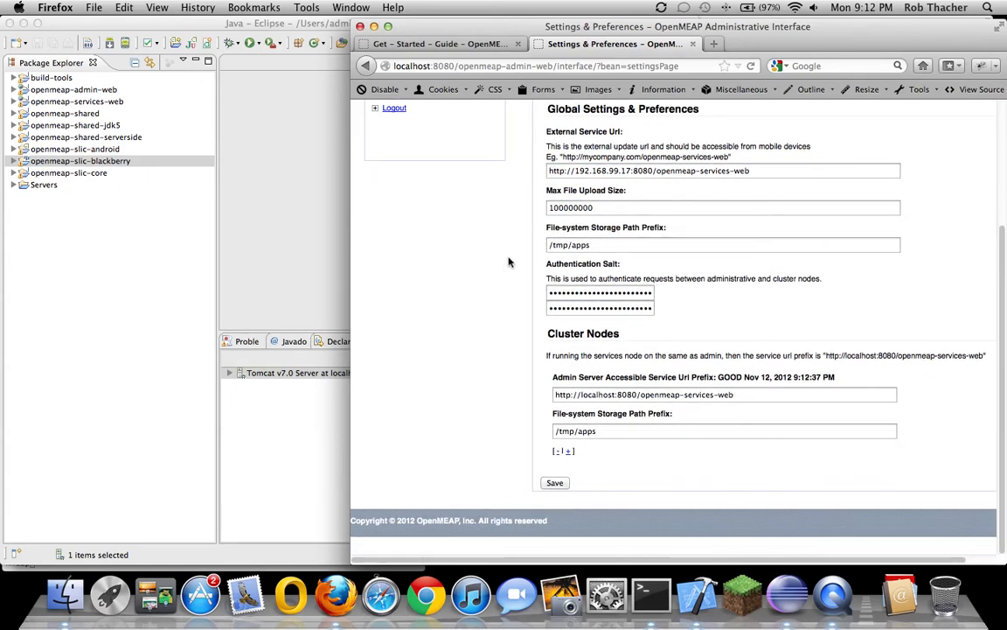
drag(597, 246, 533, 246)
click(617, 246)
click(601, 247)
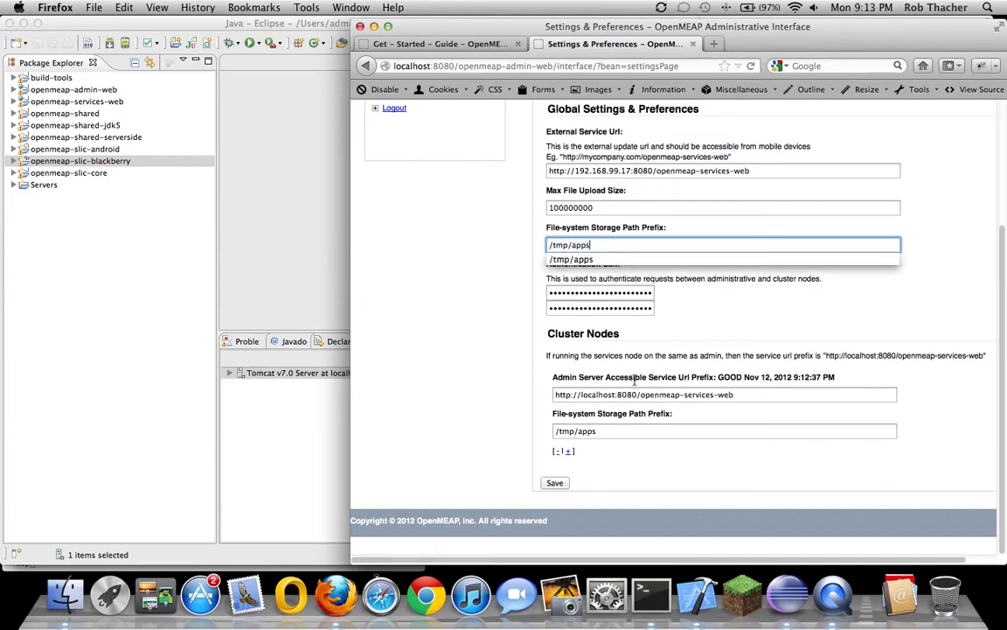
click(737, 394)
drag(737, 394, 499, 394)
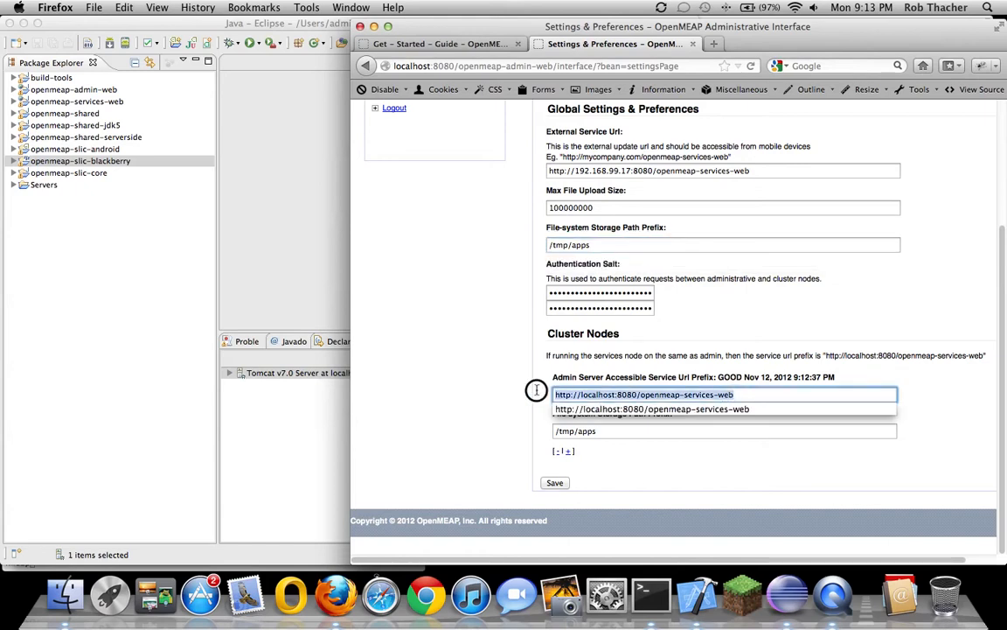
click(514, 396)
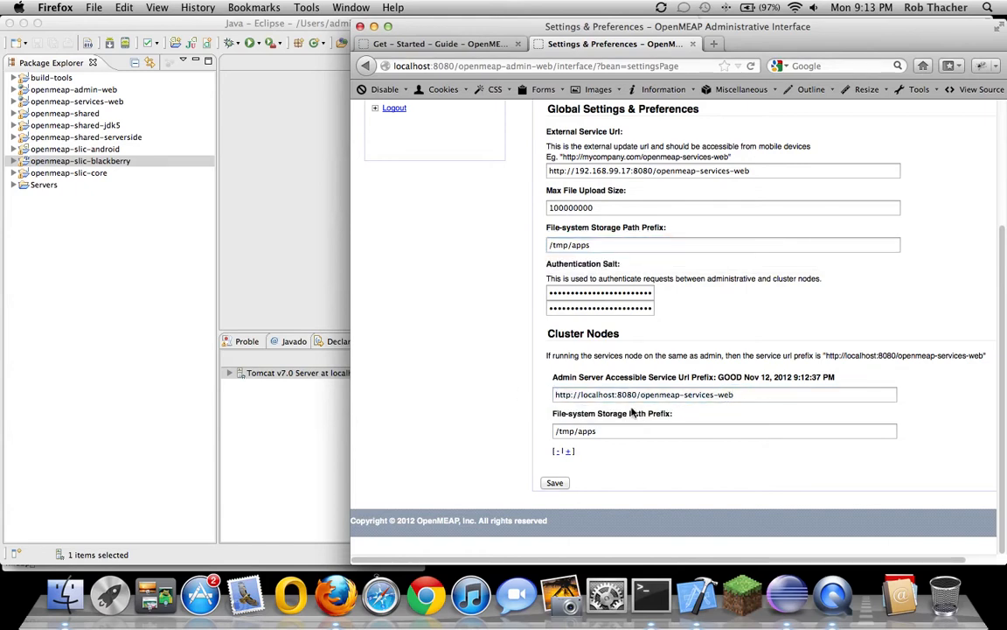
click(555, 482)
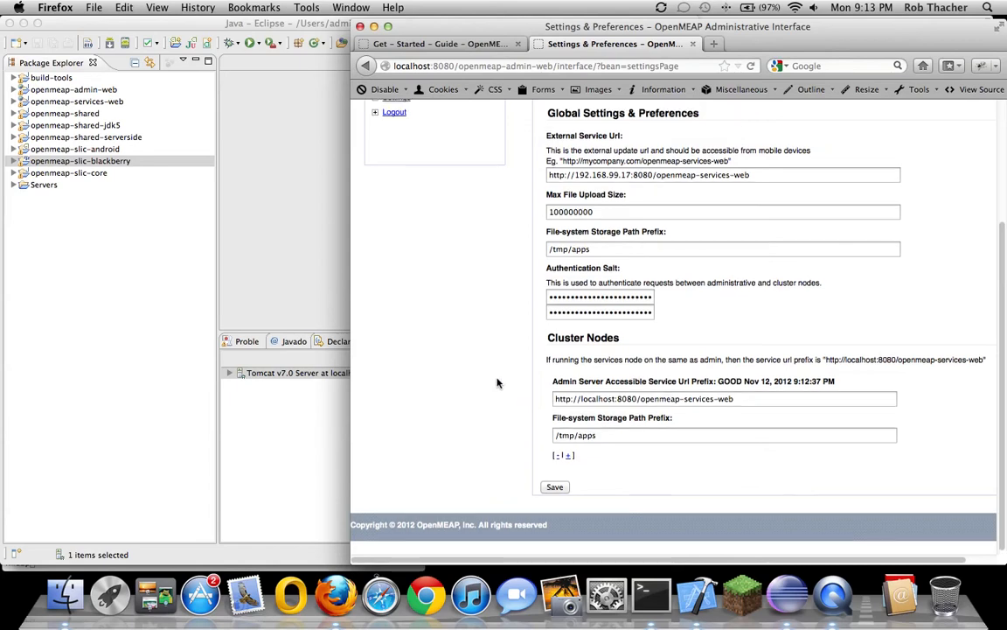
Look over the Add an Application form's Name and Initial Version fields, then return to Applications
click(576, 226)
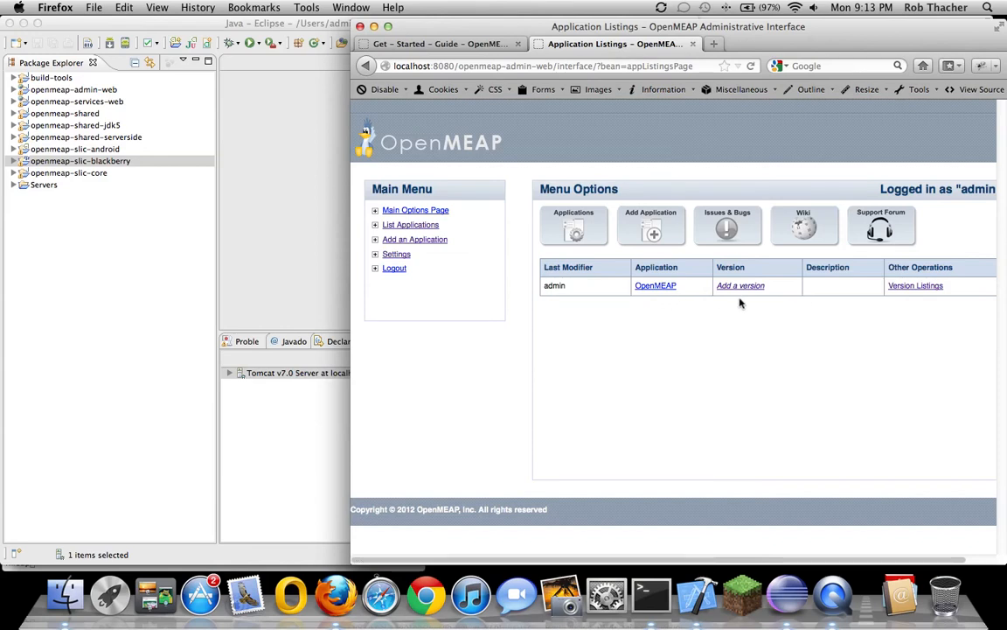
click(434, 248)
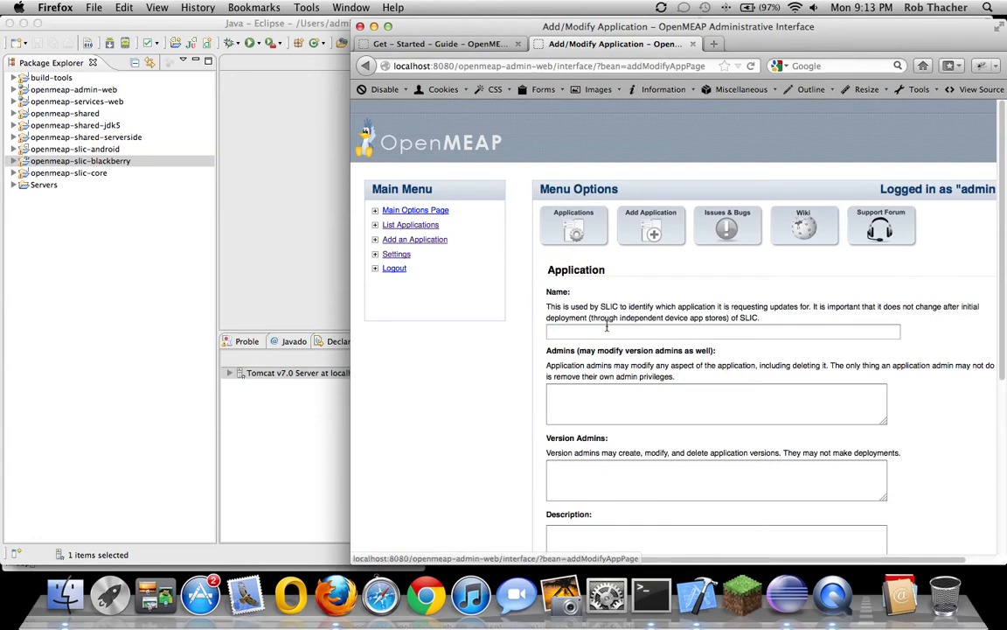
click(666, 333)
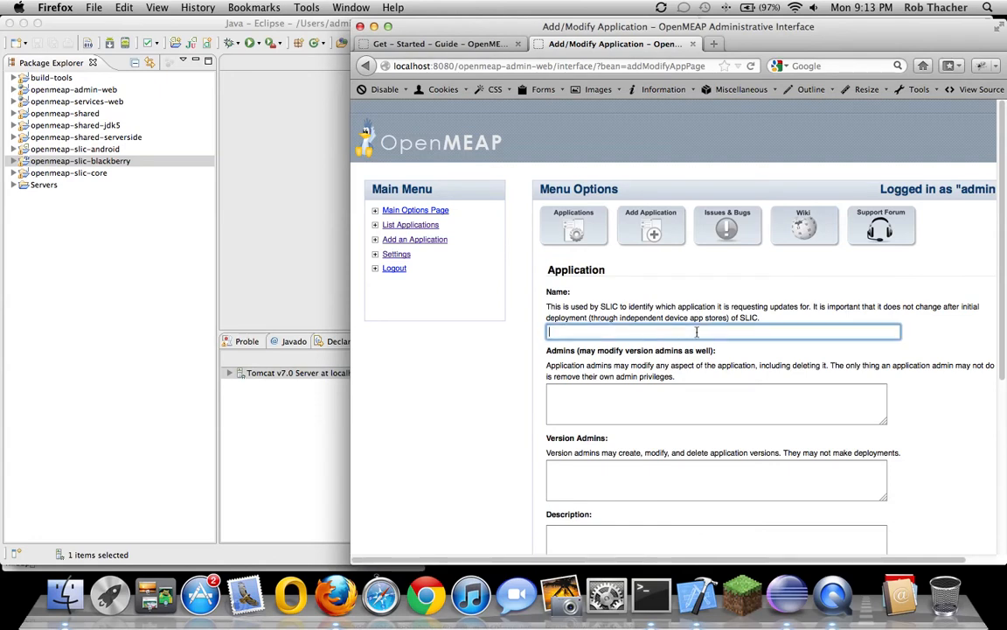
scroll(673, 385, down, 5)
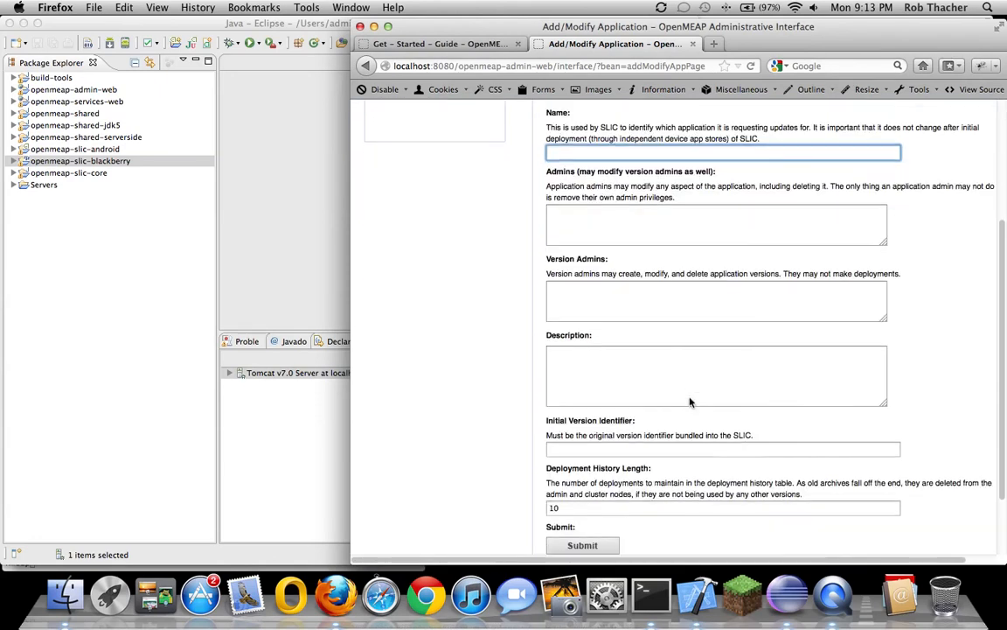
click(611, 402)
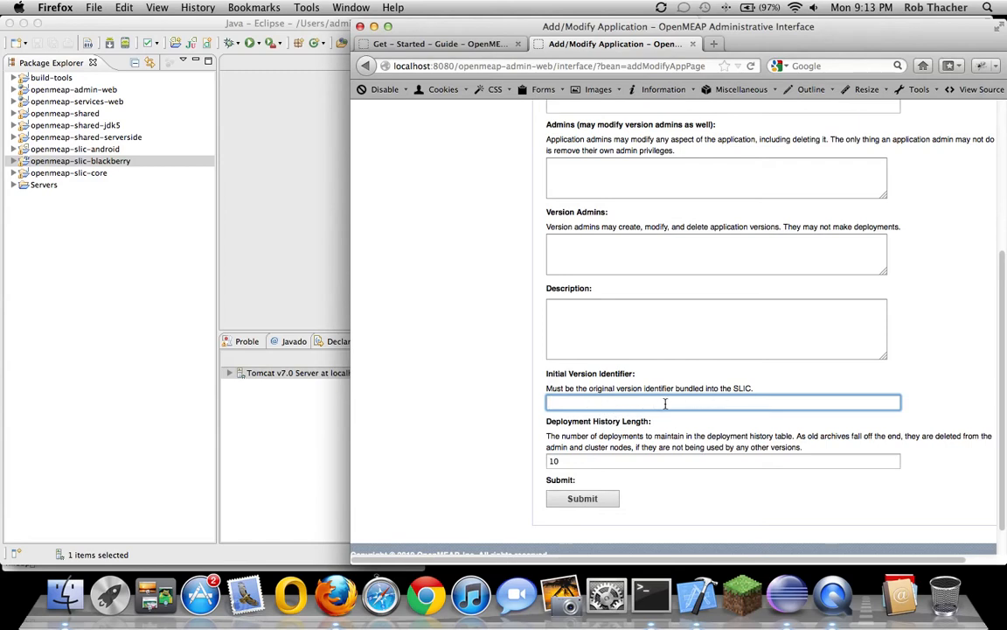
scroll(665, 403, up, 5)
click(577, 233)
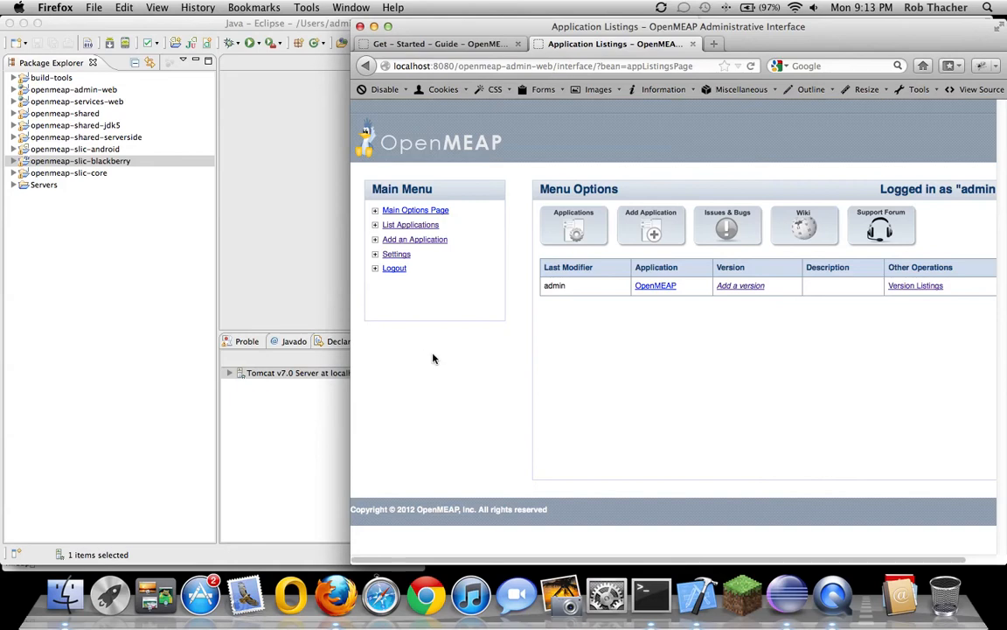
Close the admin tab and choose Android > Existing Android Code Into Workspace import in Eclipse
click(692, 45)
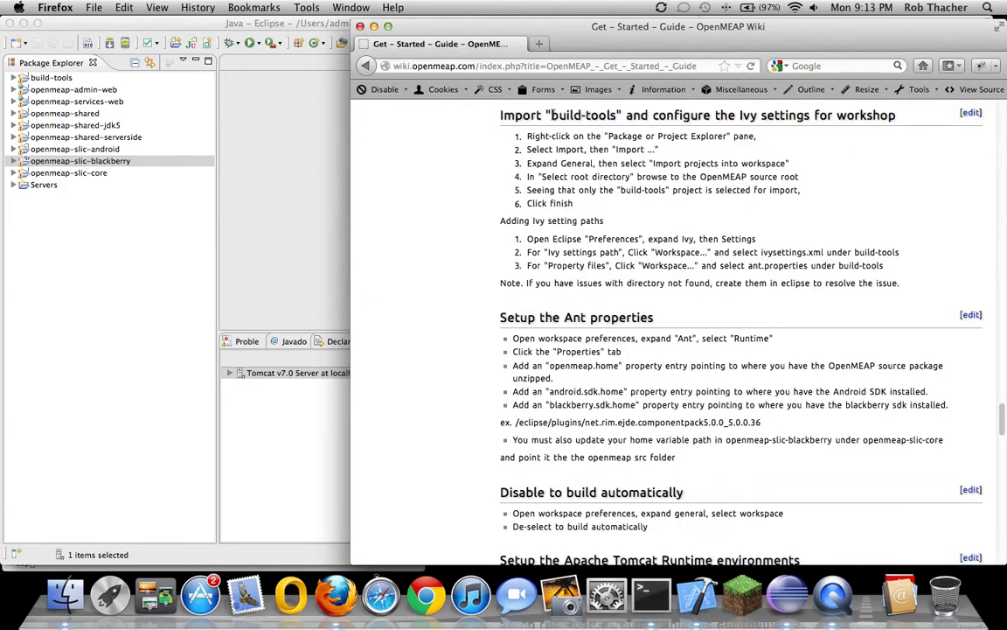
click(374, 31)
click(77, 244)
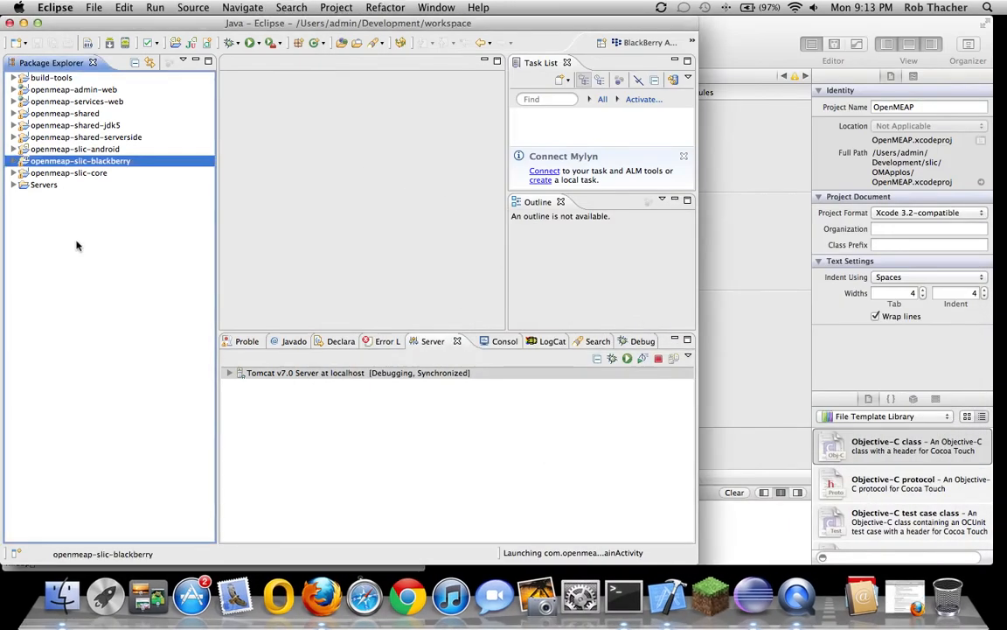
right_click(76, 246)
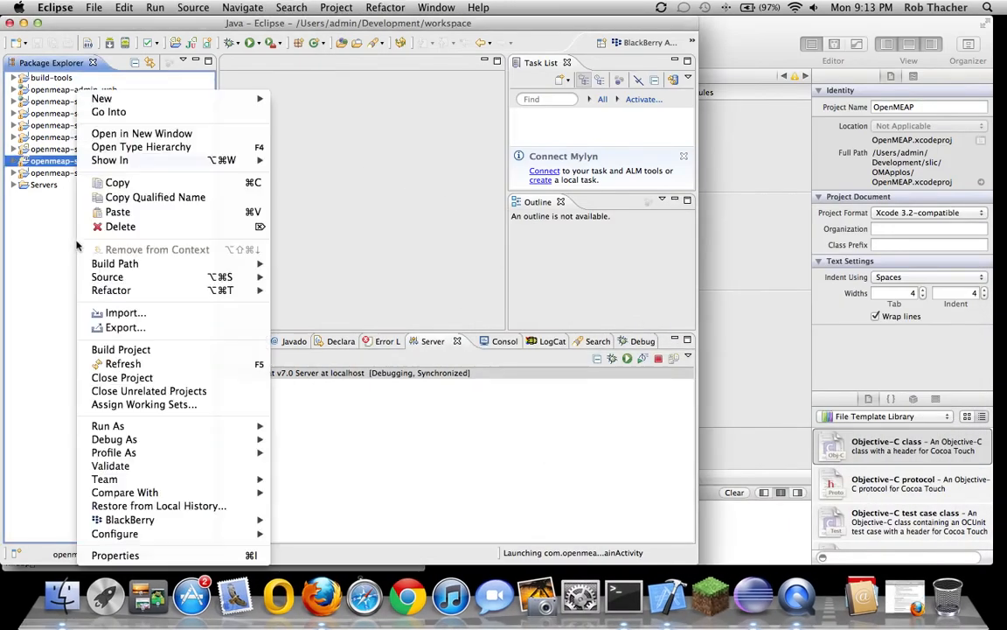
click(123, 312)
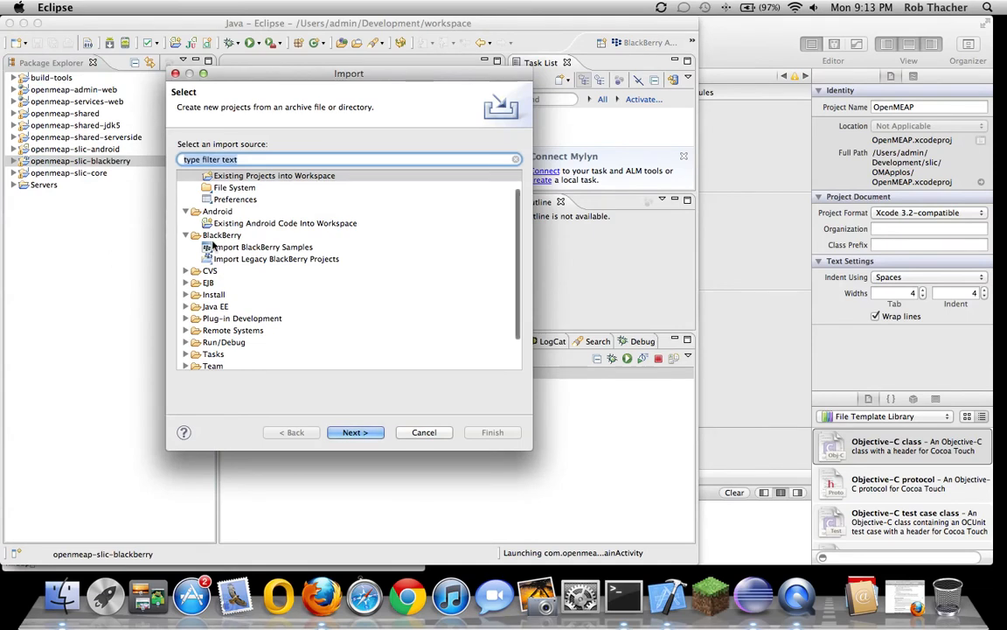
drag(515, 229, 515, 213)
click(330, 247)
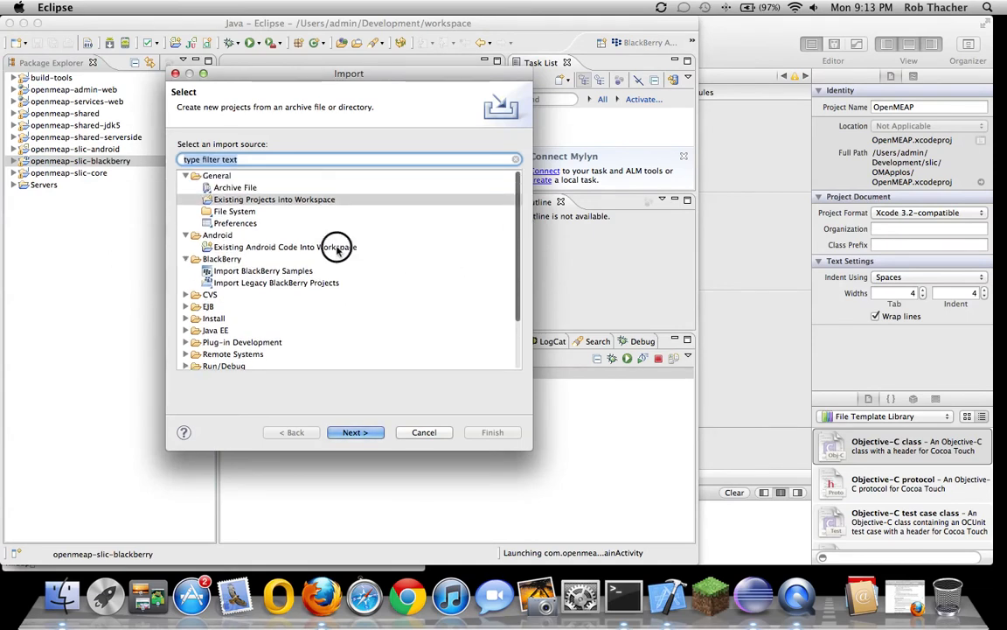
click(352, 434)
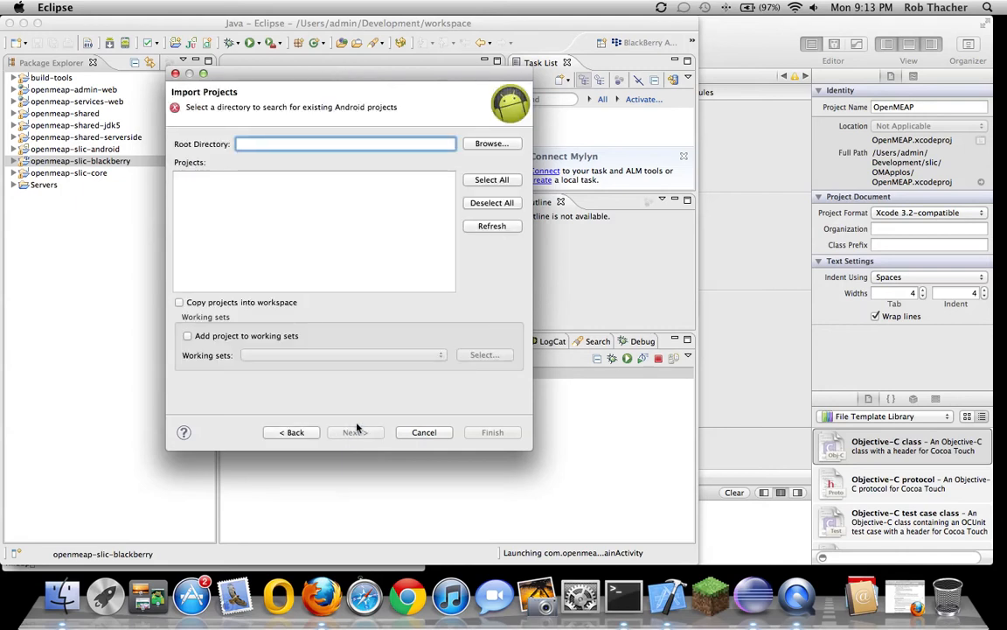
Set the root directory to Development/slic/OMAppAndroid and finish the import
click(477, 143)
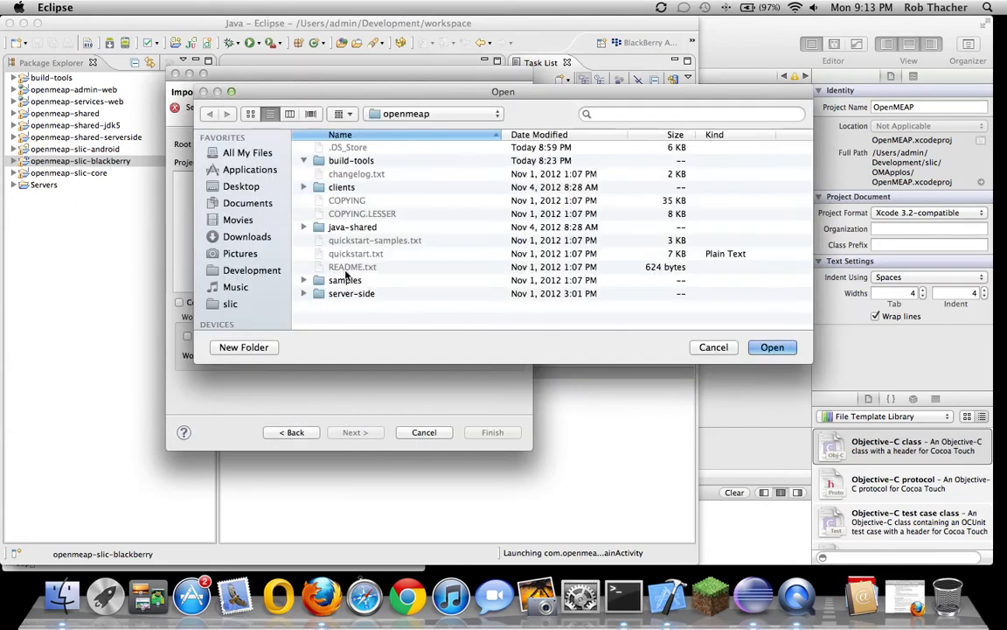
click(252, 270)
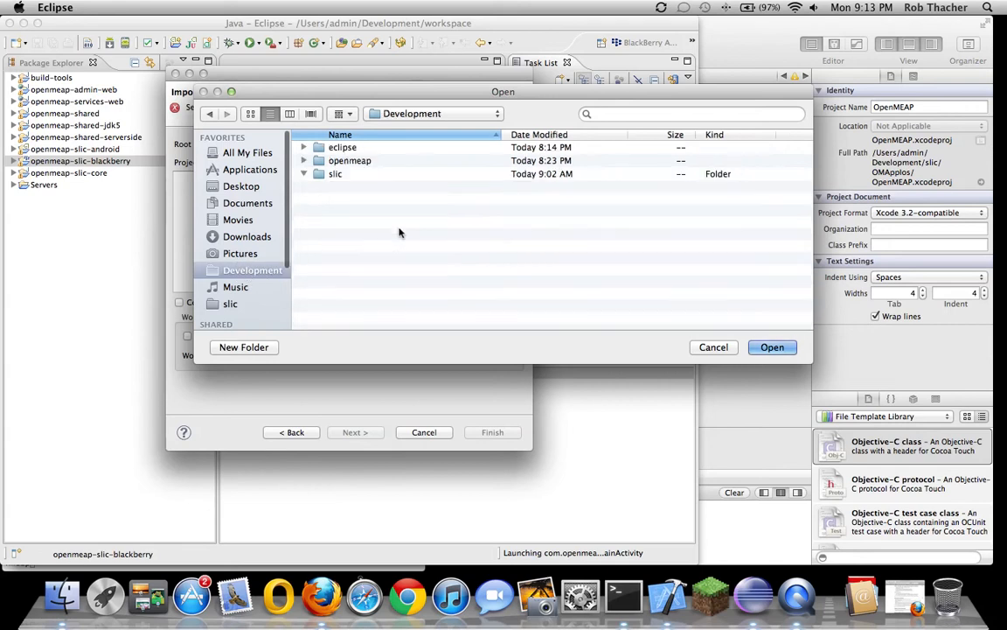
click(304, 173)
scroll(470, 285, down, 2)
scroll(470, 285, down, 5)
scroll(462, 291, down, 3)
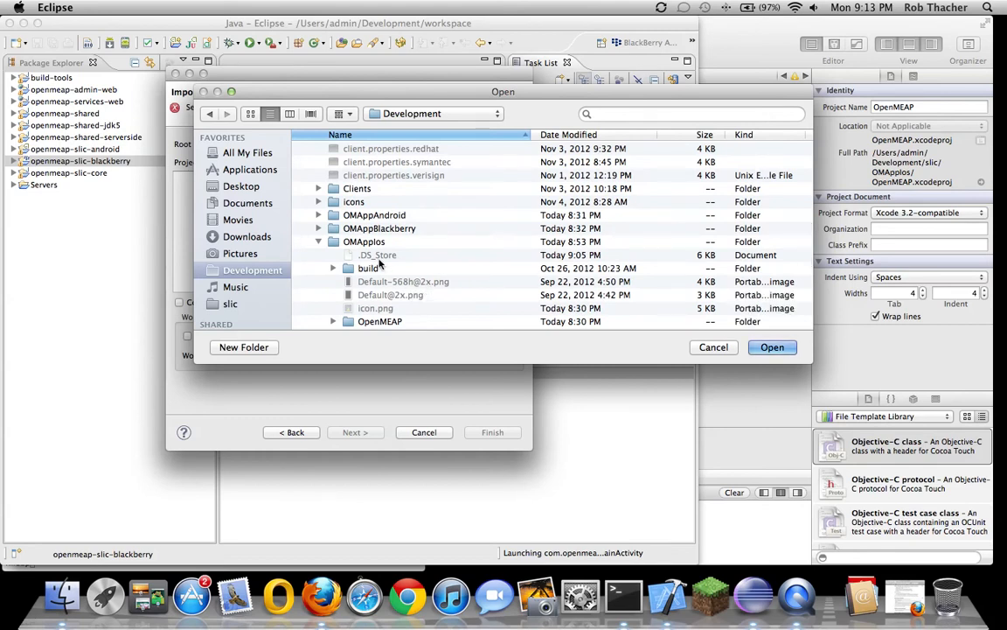
click(318, 215)
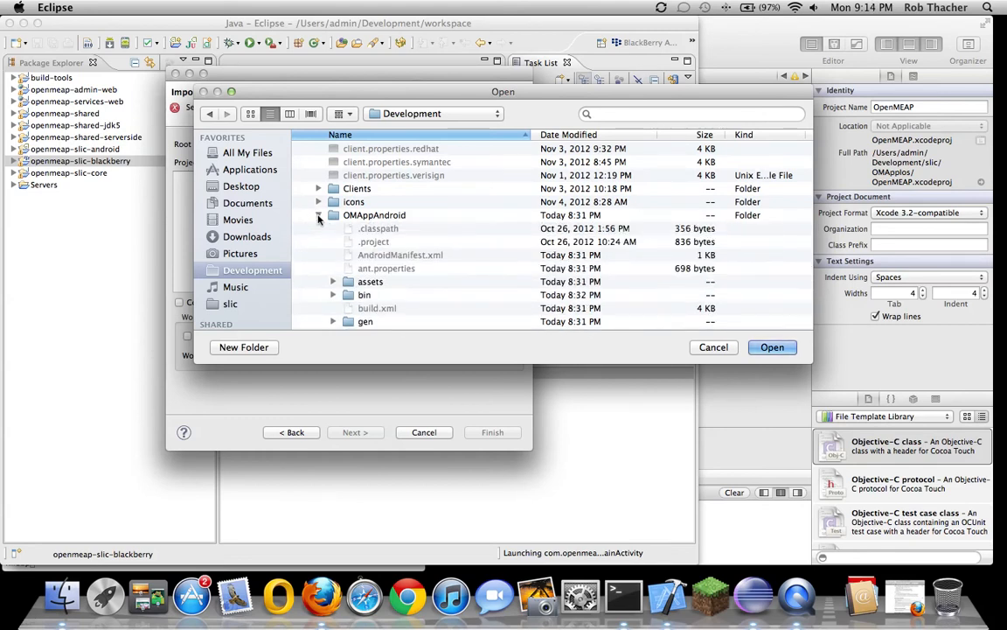
scroll(316, 267, down, 3)
scroll(315, 270, up, 3)
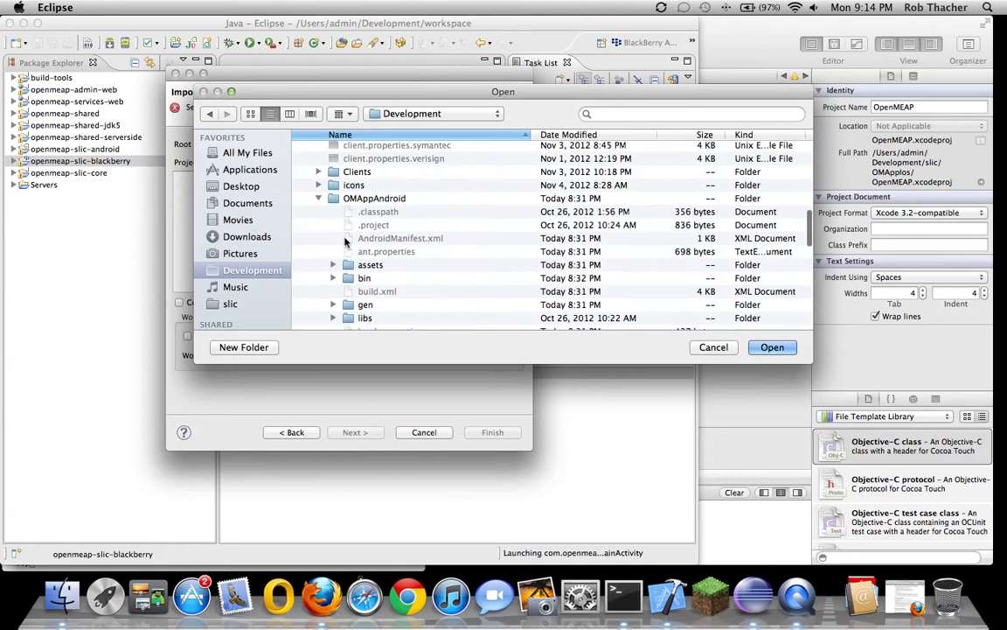
click(311, 196)
click(772, 347)
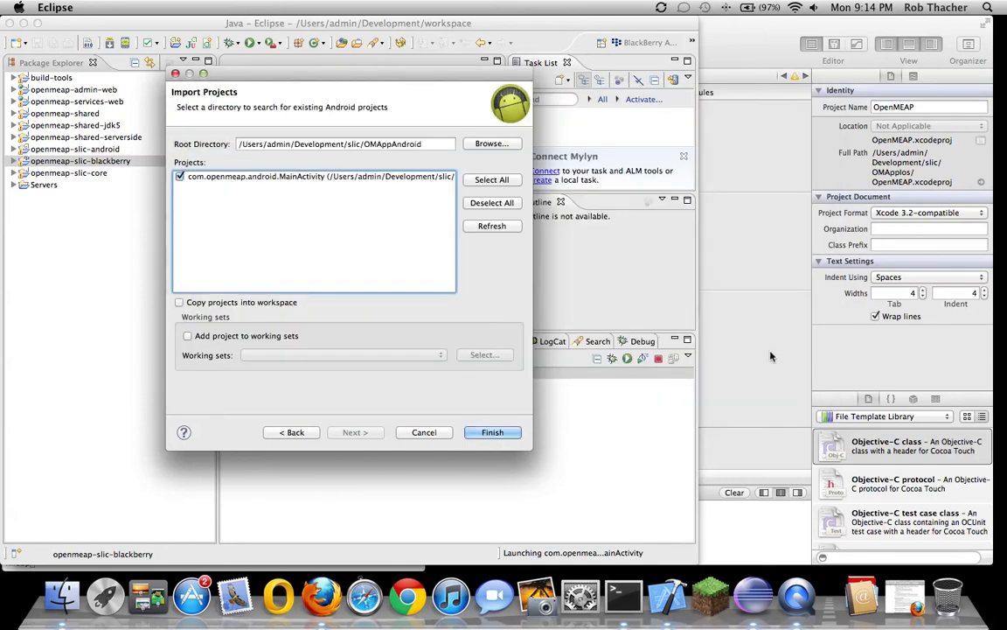
click(487, 430)
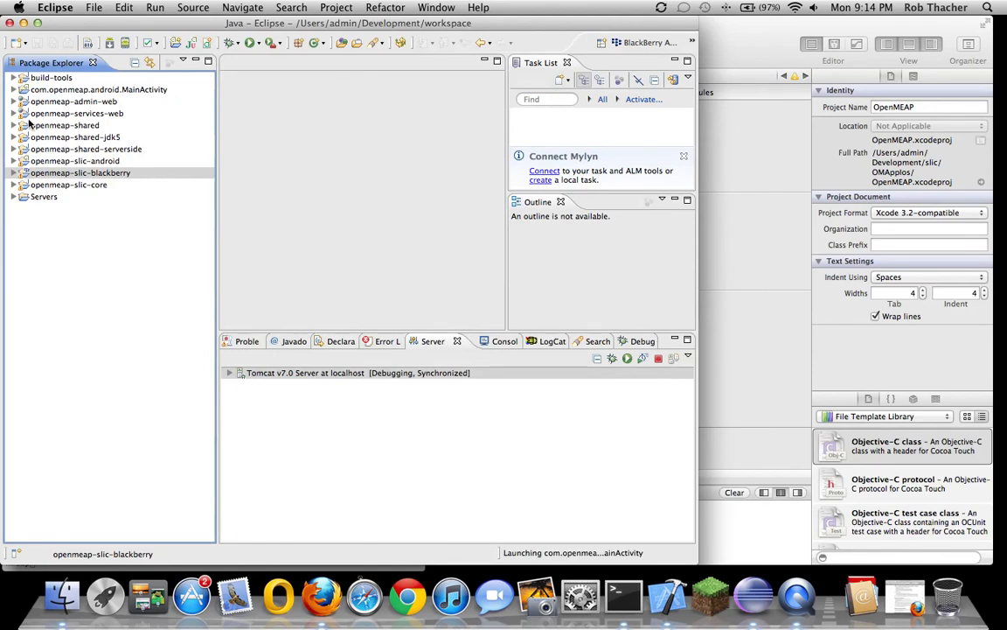
Browse MainActivity's Android Dependencies and the openmeap-slic-core contents, collapsing both afterwards
click(13, 90)
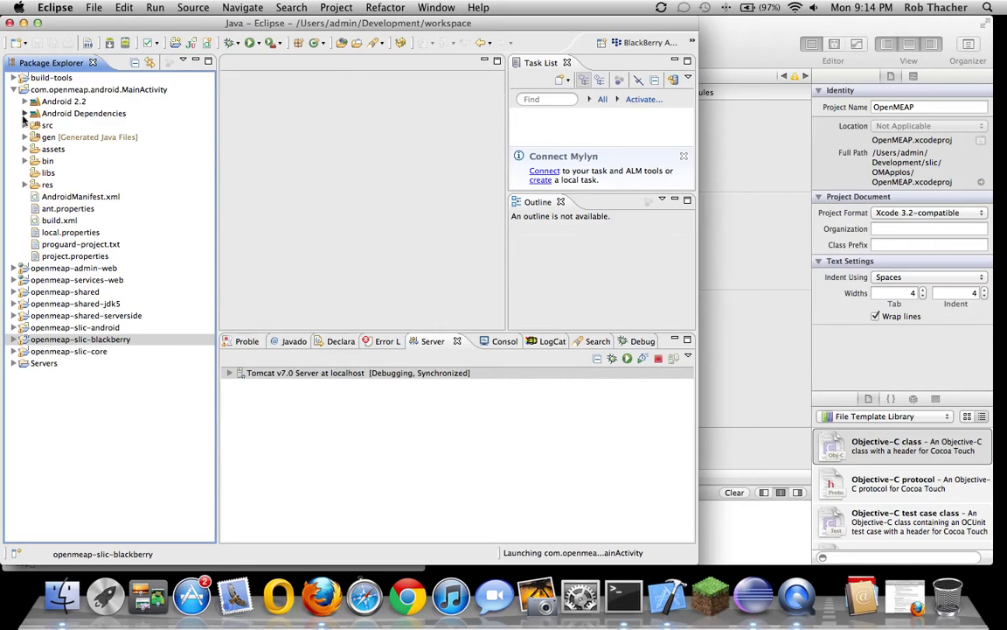
click(24, 113)
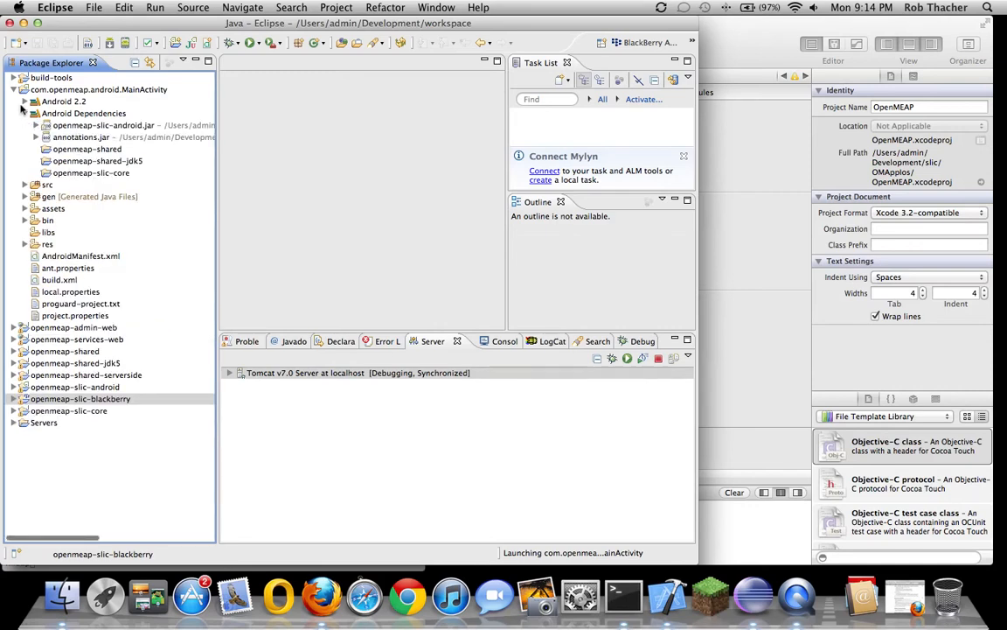
click(13, 89)
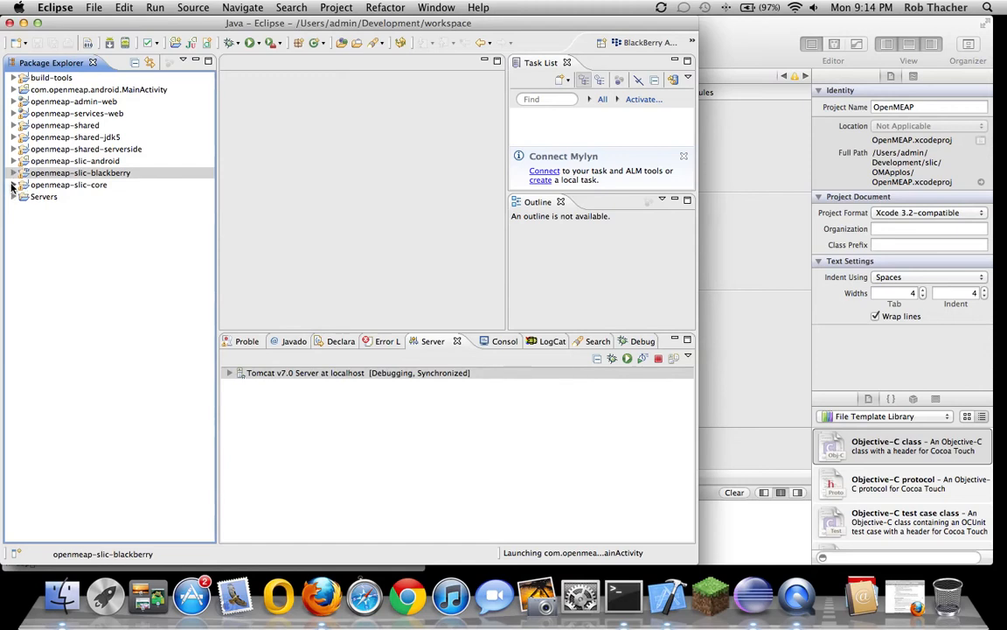
click(13, 184)
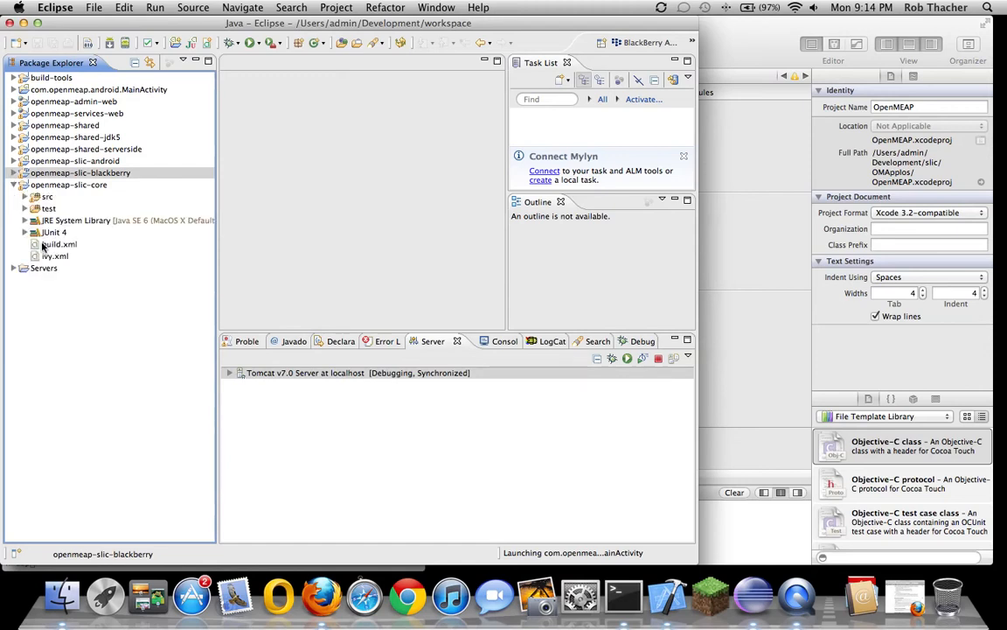
click(13, 185)
Inspect openmeap-slic-android's libs folder, collapse it, and select com.openmeap.android.MainActivity
click(13, 161)
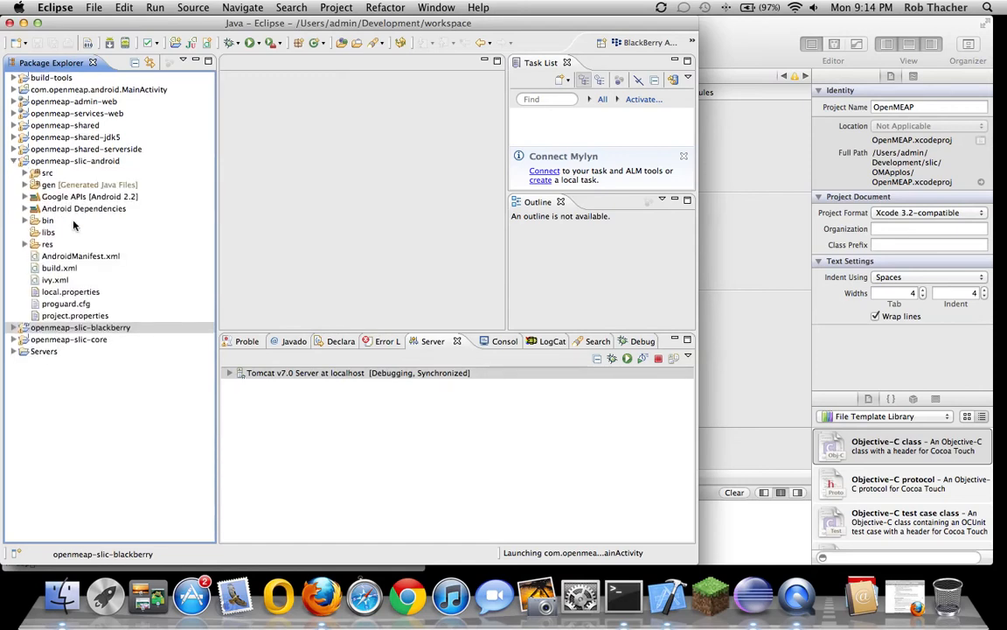
click(37, 232)
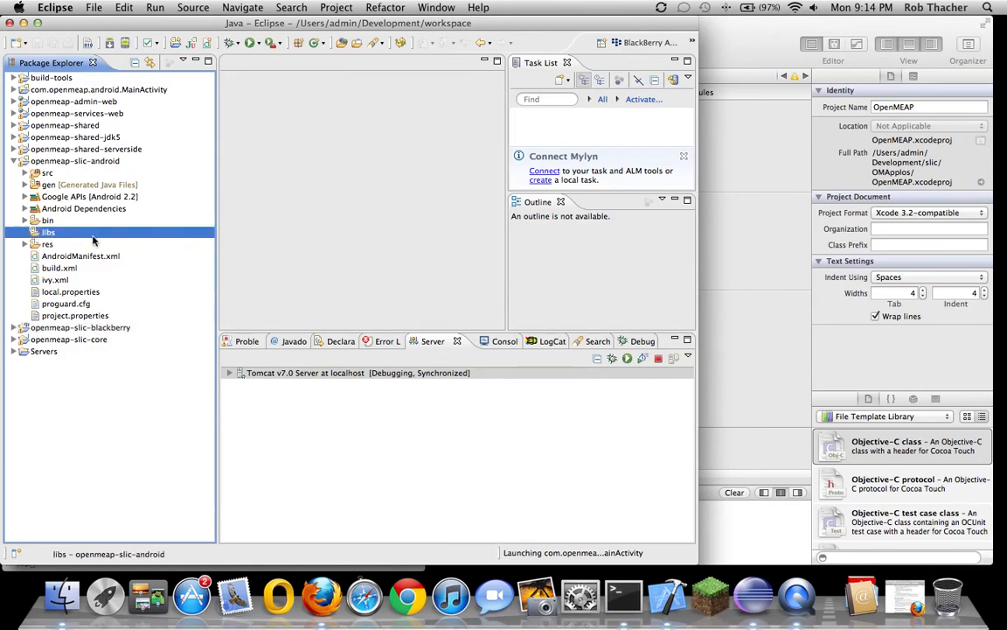
click(13, 161)
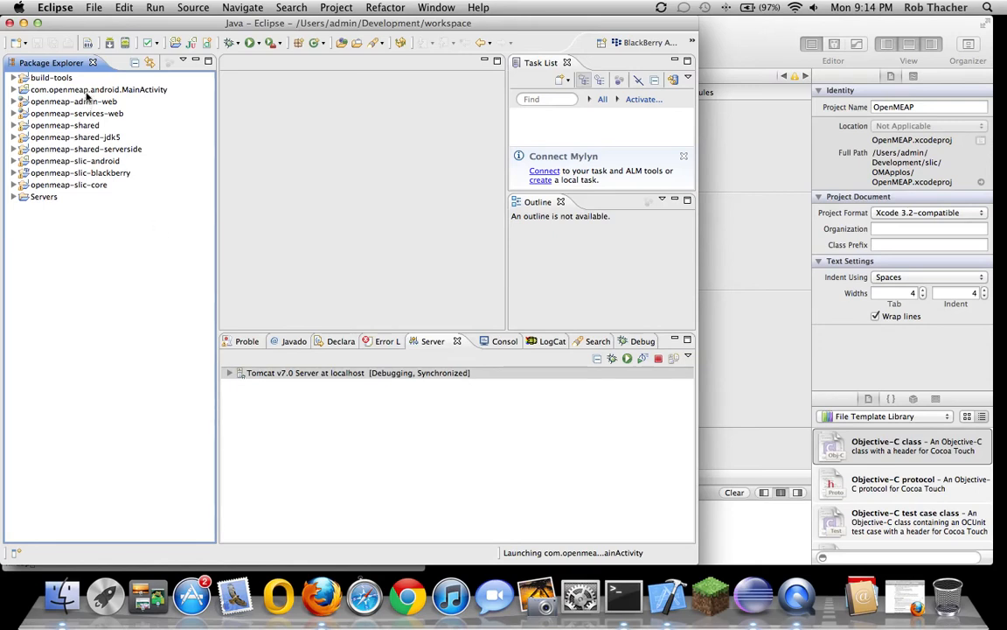
click(88, 91)
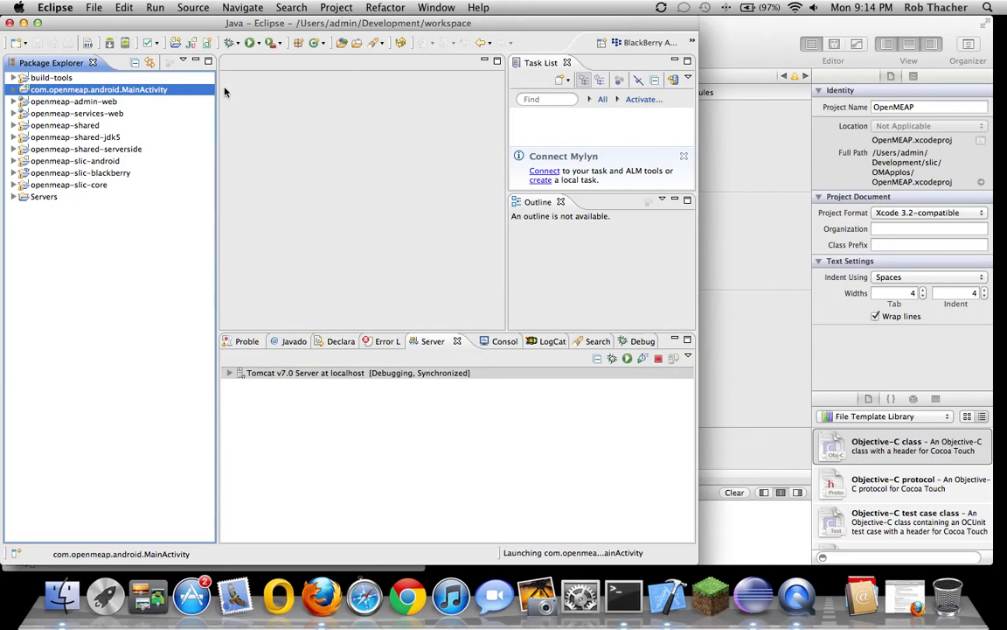
Clean MainActivity plus openmeap-slic-core, -blackberry and -android, with an immediate rebuild
click(336, 8)
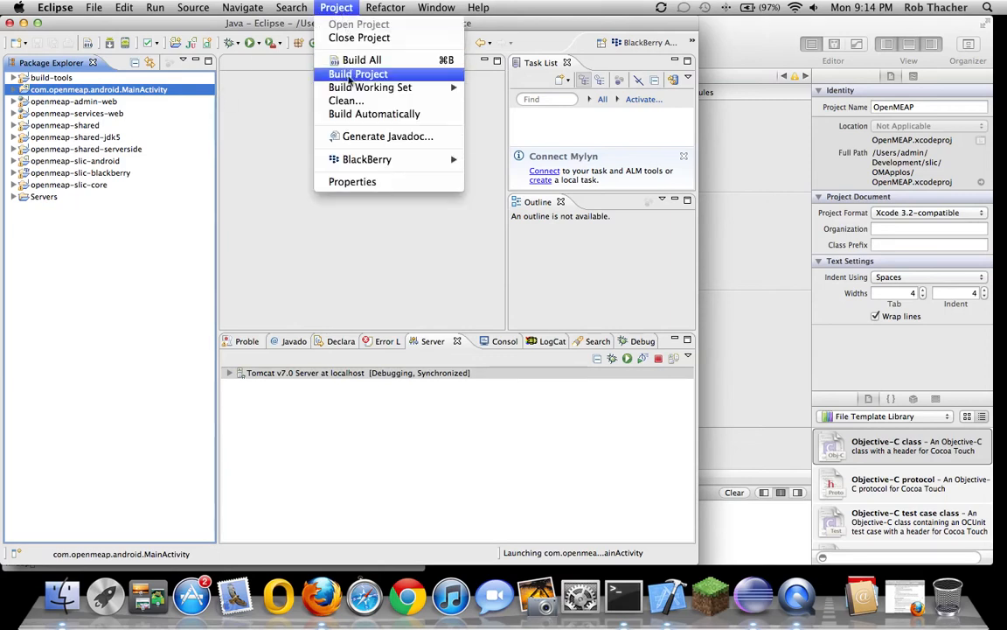
click(345, 101)
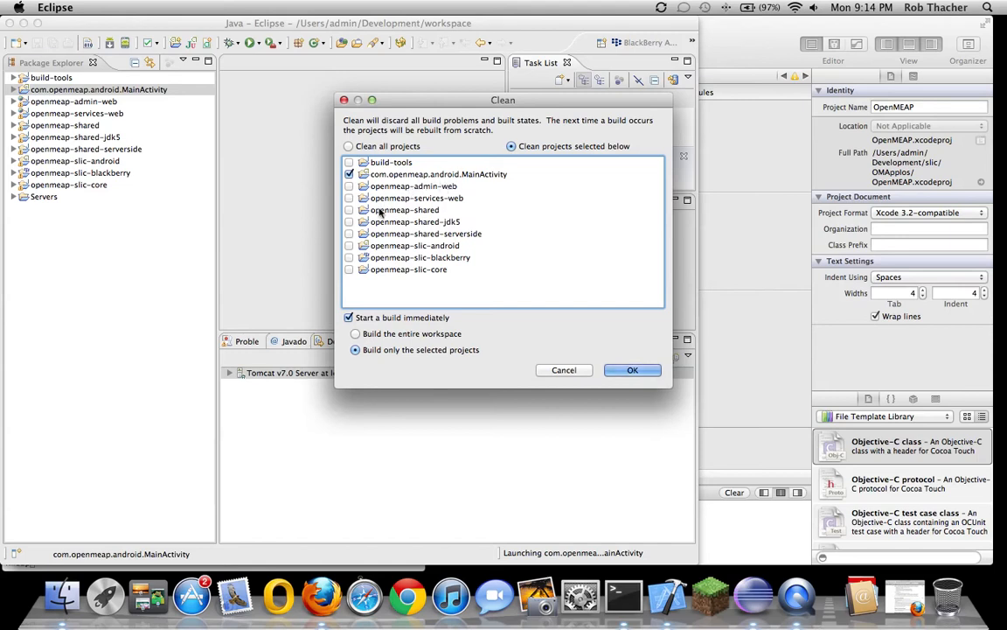
click(350, 270)
click(350, 257)
click(350, 246)
click(634, 369)
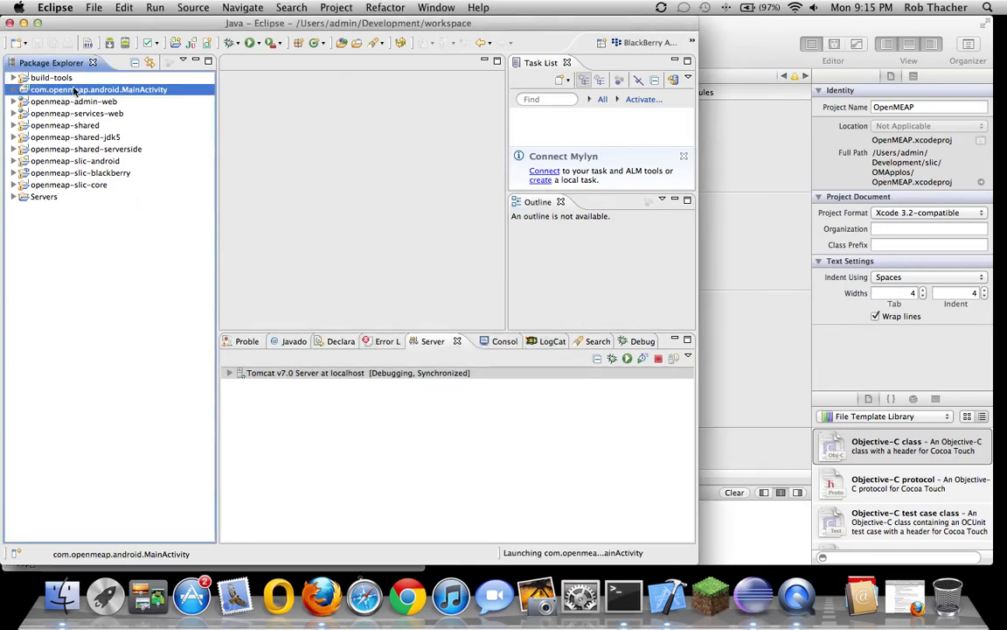
Build the MainActivity project after a quick look at its Android Dependencies
click(14, 90)
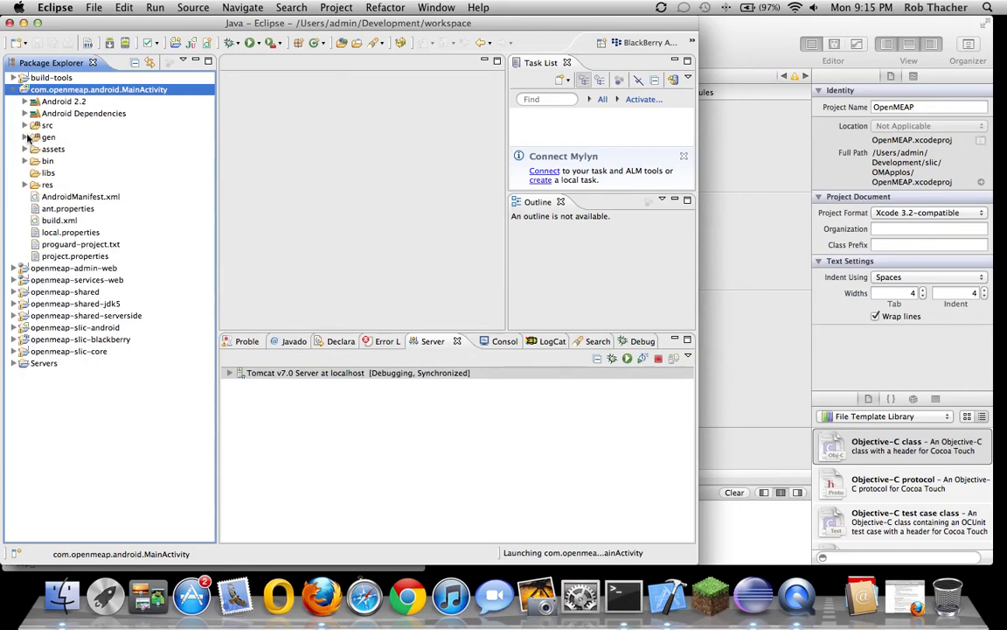
click(24, 114)
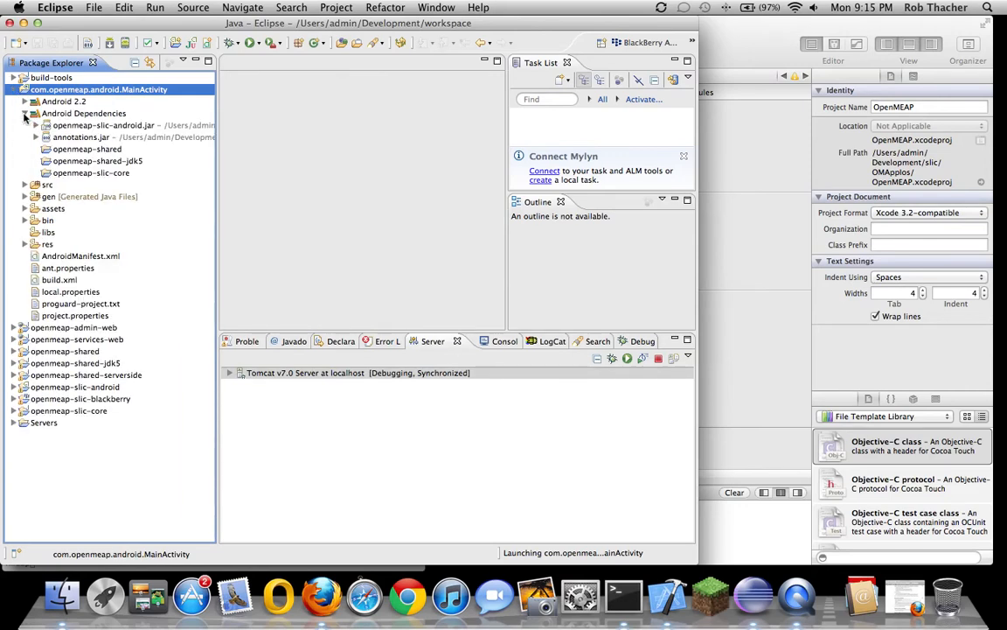
click(14, 91)
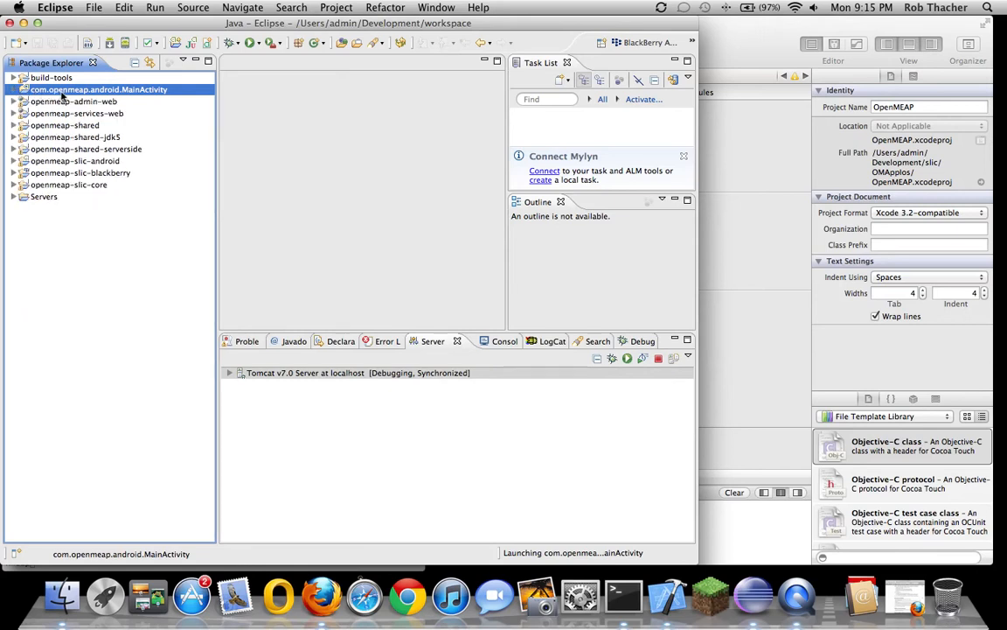
right_click(61, 96)
click(127, 351)
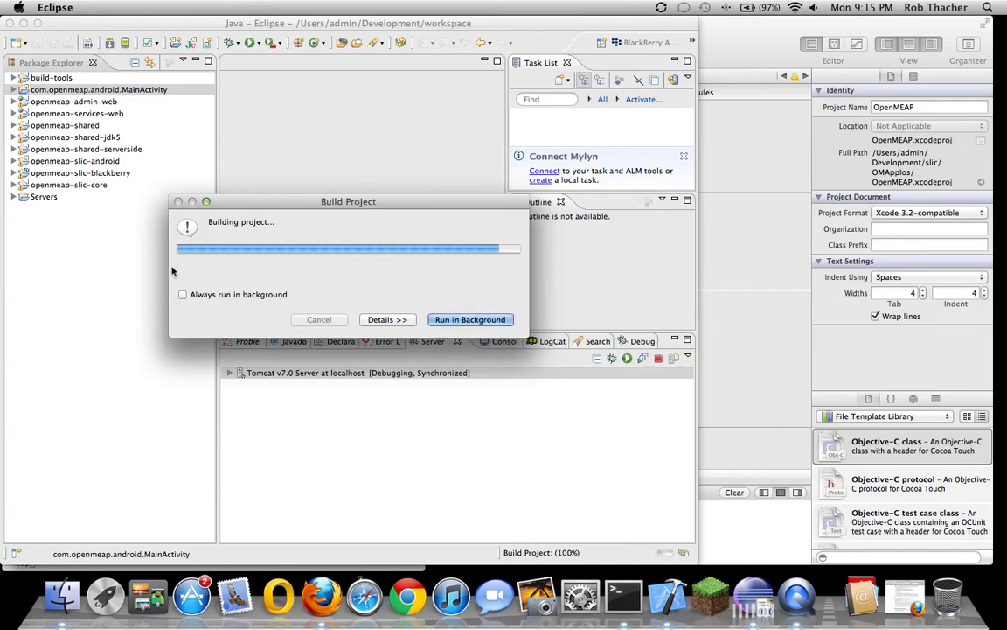
Debug MainActivity as an Android Application, then bring Xcode to the front
right_click(78, 90)
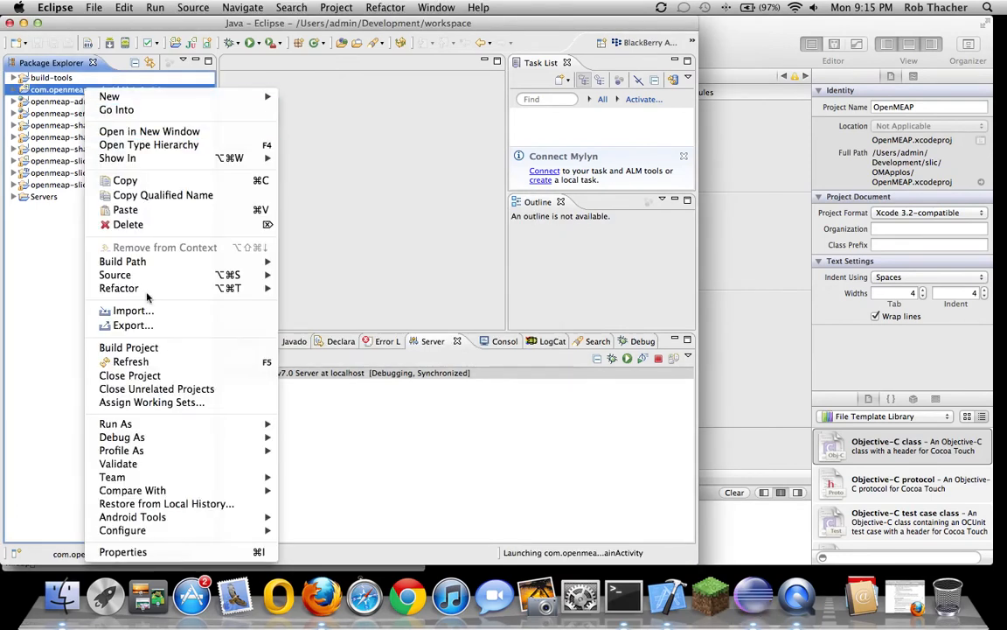
mouse_move(140, 436)
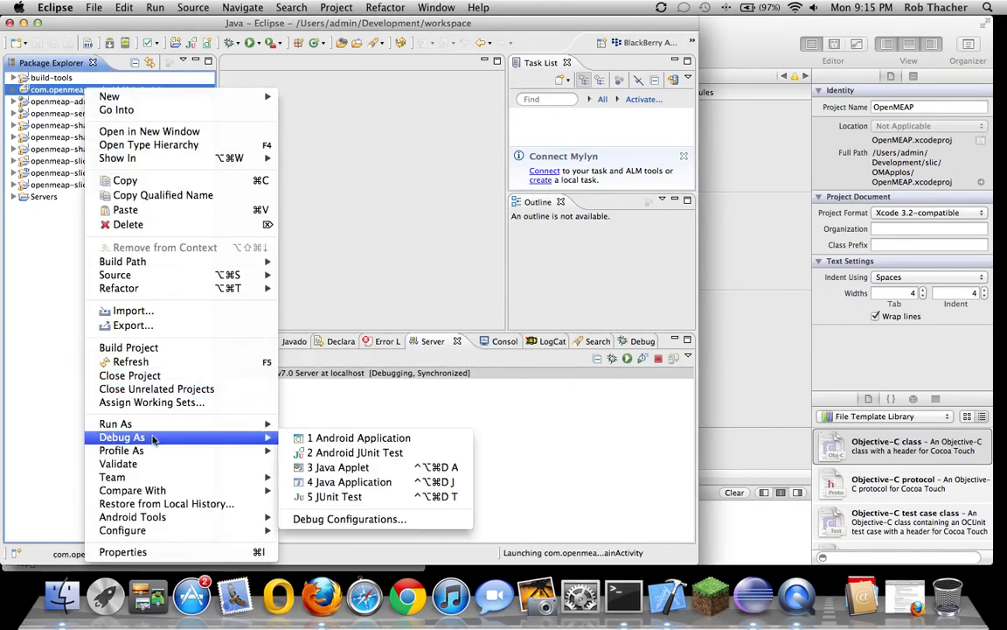
click(308, 439)
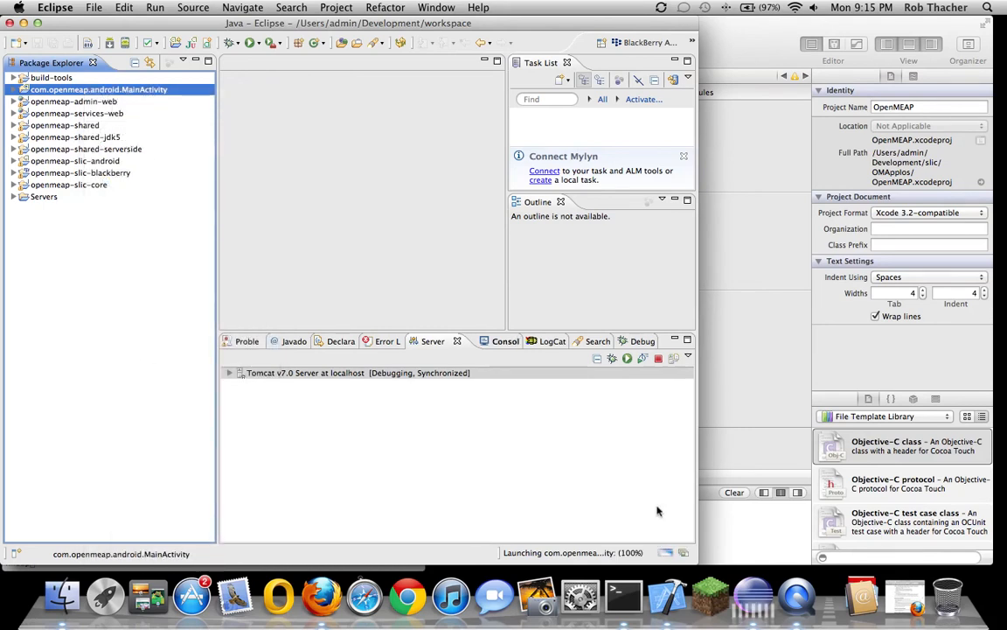
click(667, 595)
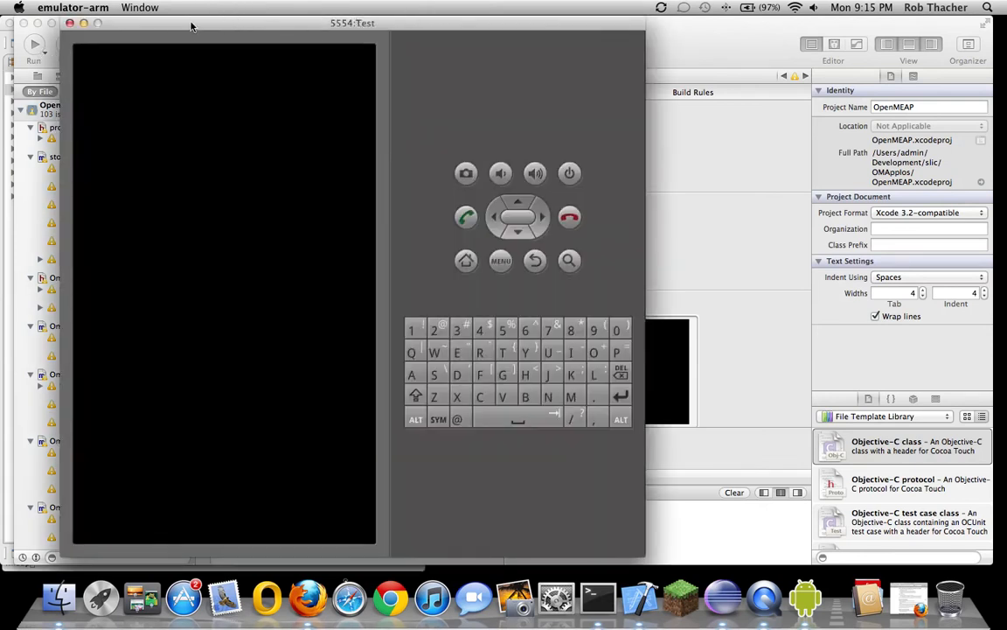
click(693, 50)
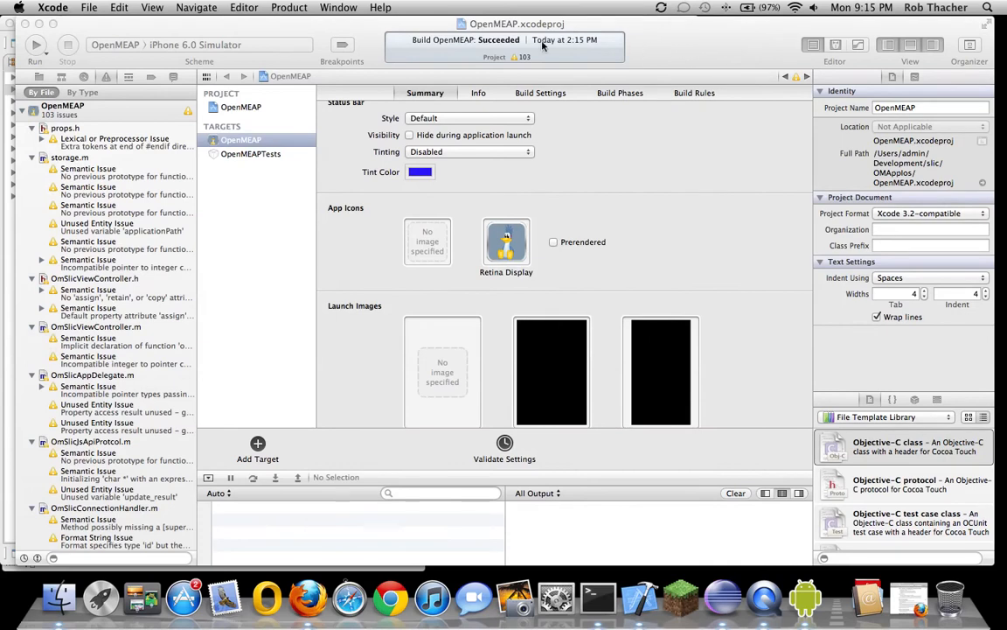
Run OpenMEAP on the iPhone 6.0 Simulator scheme, then minimize Xcode
click(98, 45)
click(41, 44)
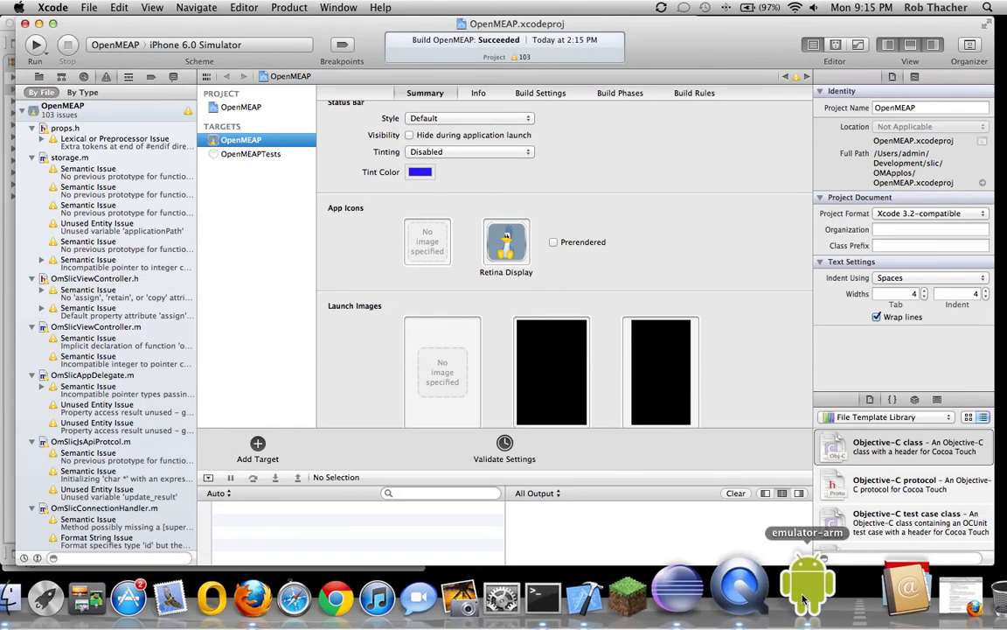
click(36, 48)
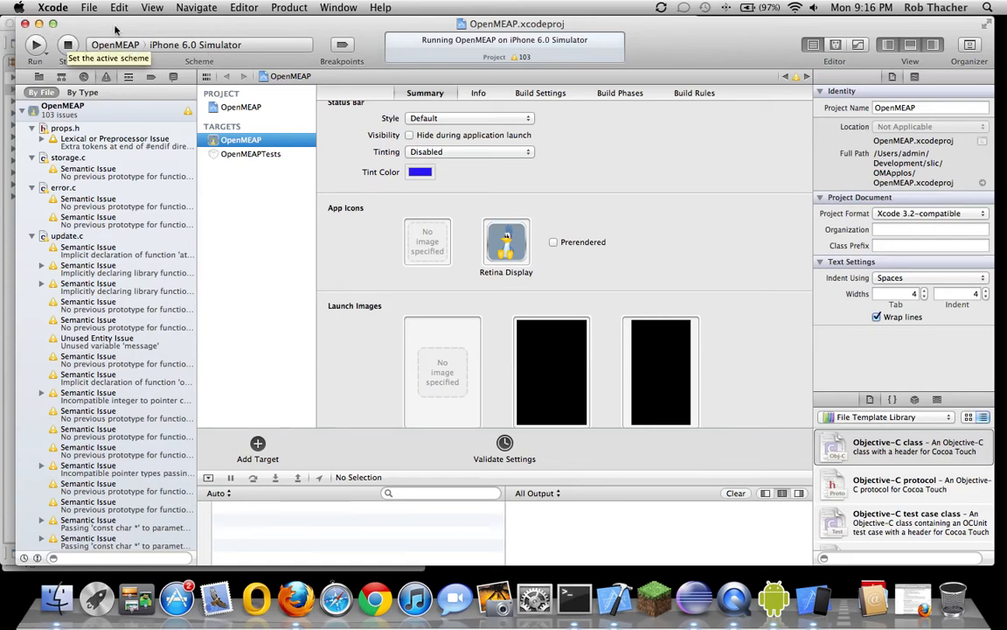
click(38, 24)
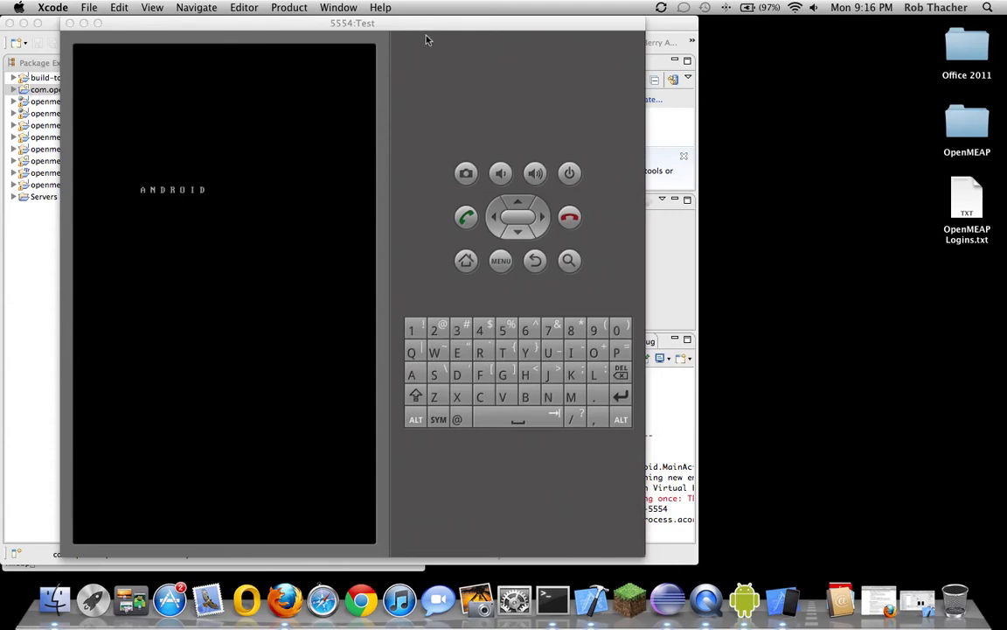
Move the iOS Simulator window to the upper right, minimize Xcode, and switch to Firefox
drag(194, 105, 820, 59)
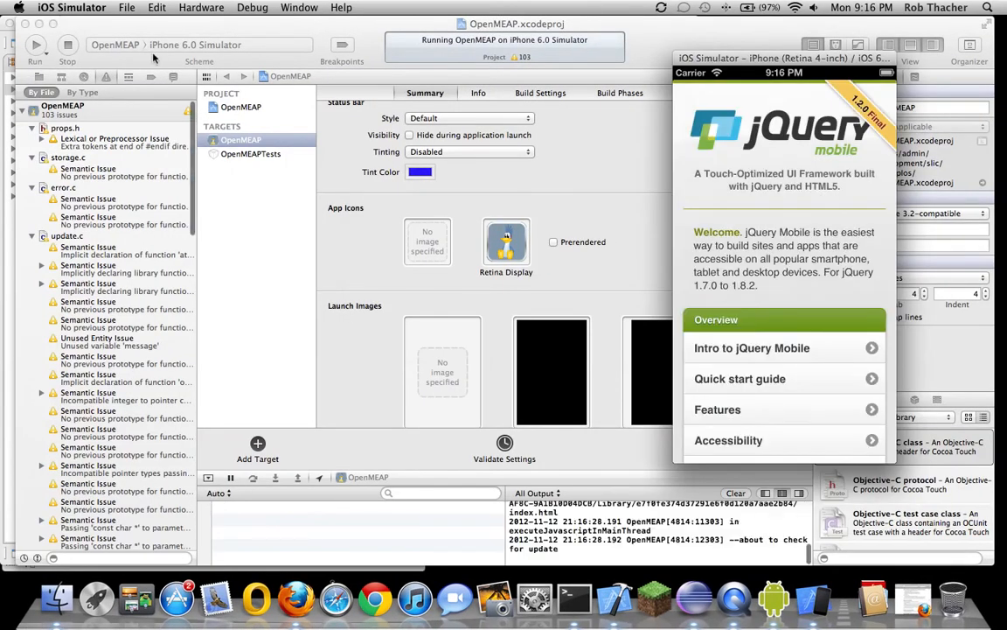
click(39, 24)
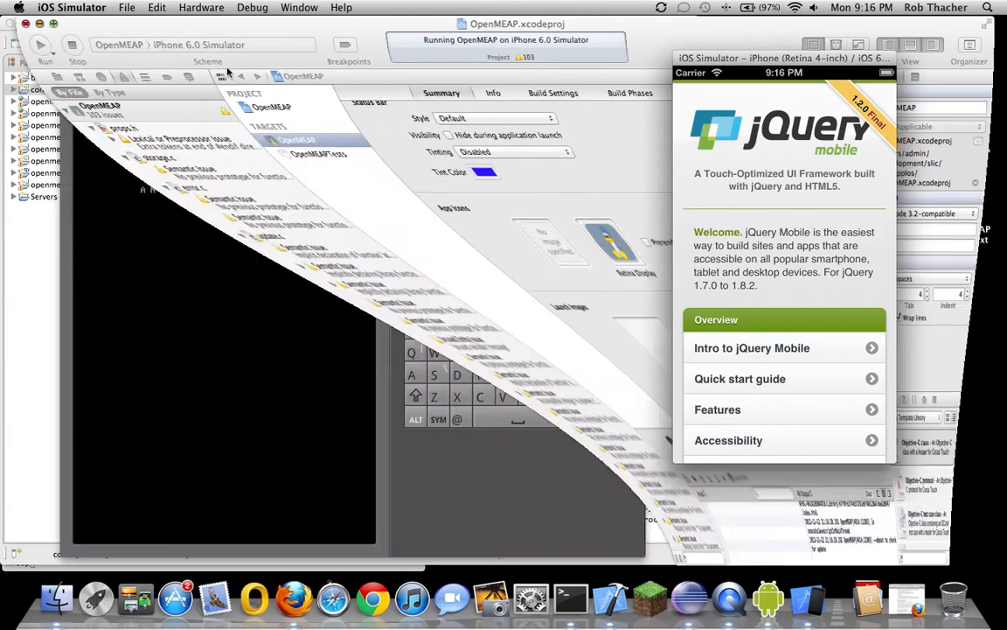
drag(744, 71, 800, 66)
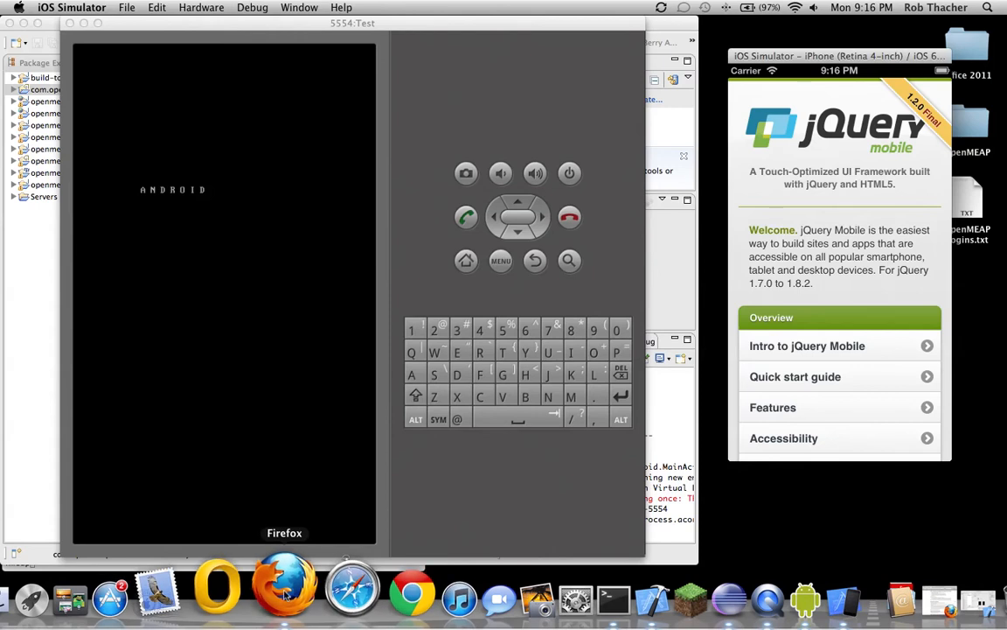
click(284, 595)
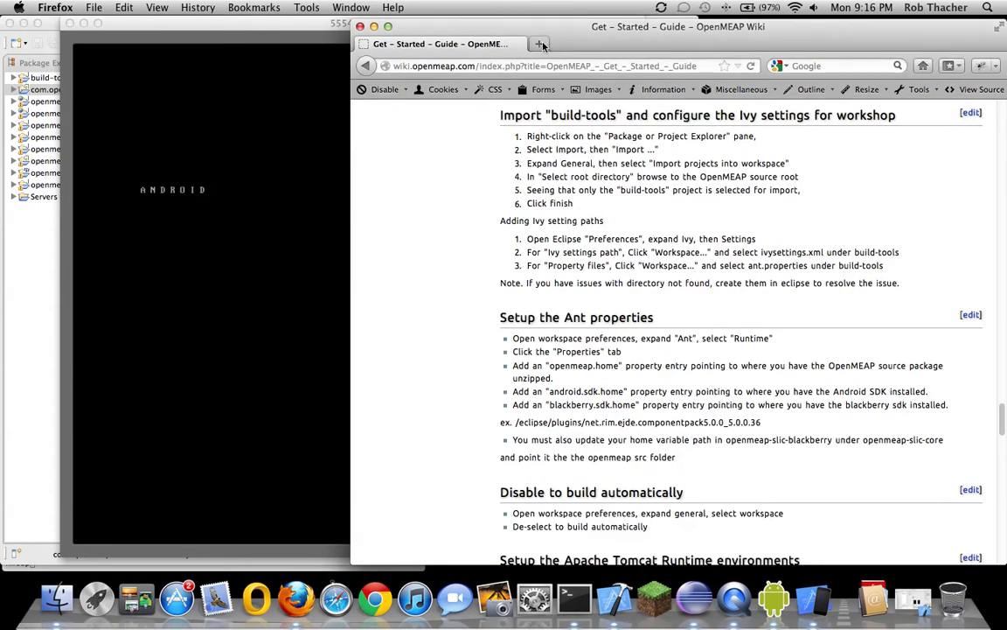
Log in to the OpenMEAP Administrative Interface in a new tab with the saved admin account
click(542, 43)
text(dev.openmeap.com/)
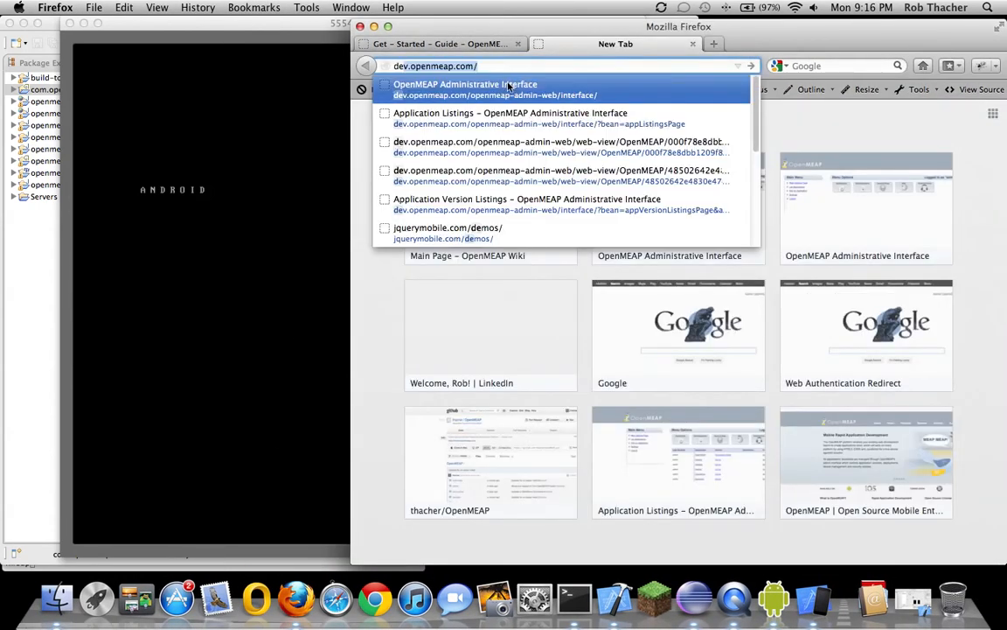
click(508, 85)
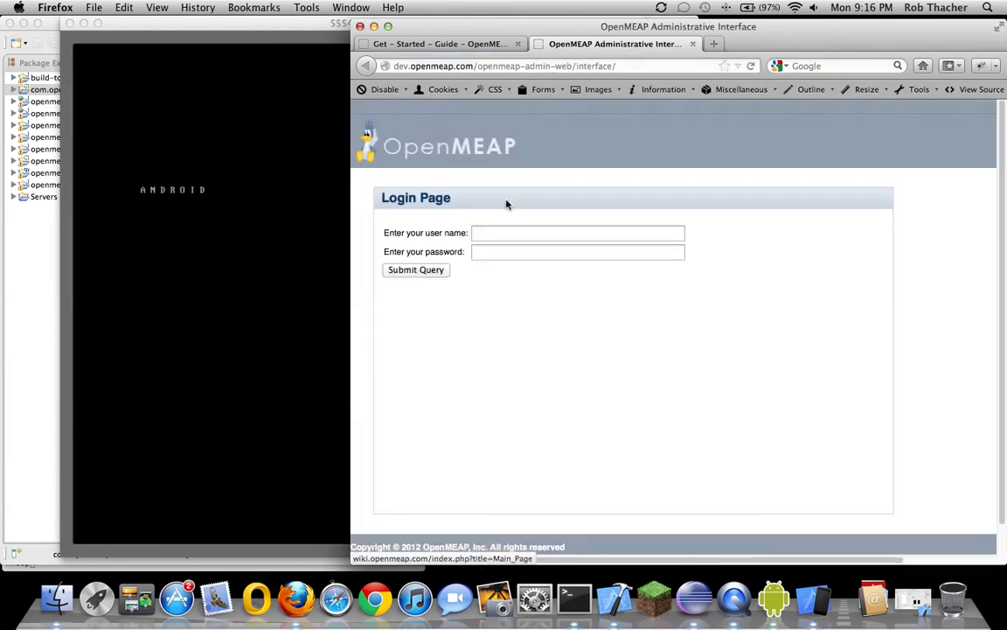
click(496, 230)
click(495, 231)
click(490, 249)
click(434, 269)
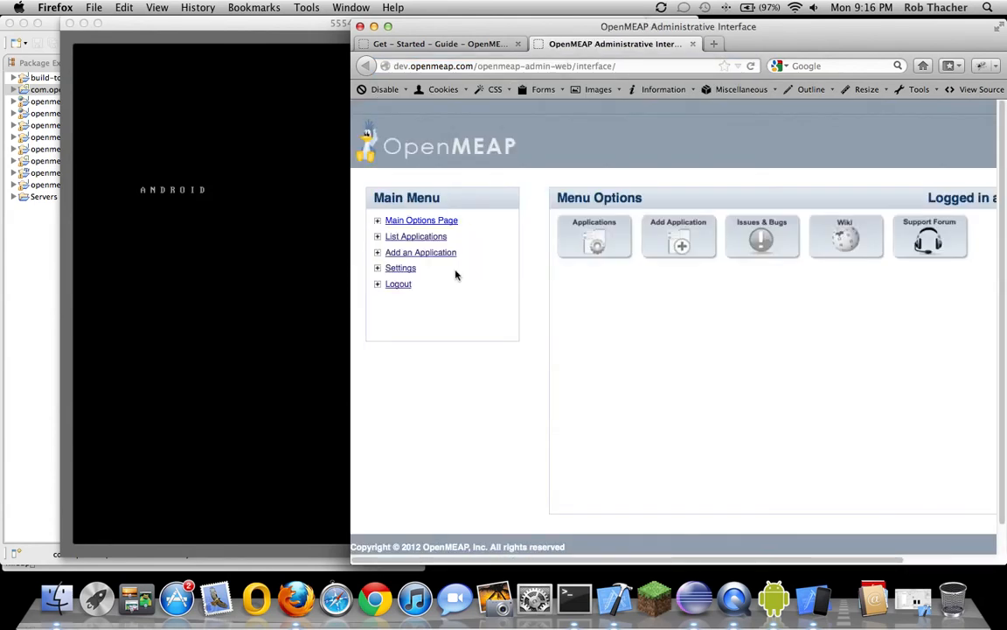
Deploy OpenMEAP version 0.0.1a as an IMMEDIATE deployment, then minimize Firefox
click(594, 237)
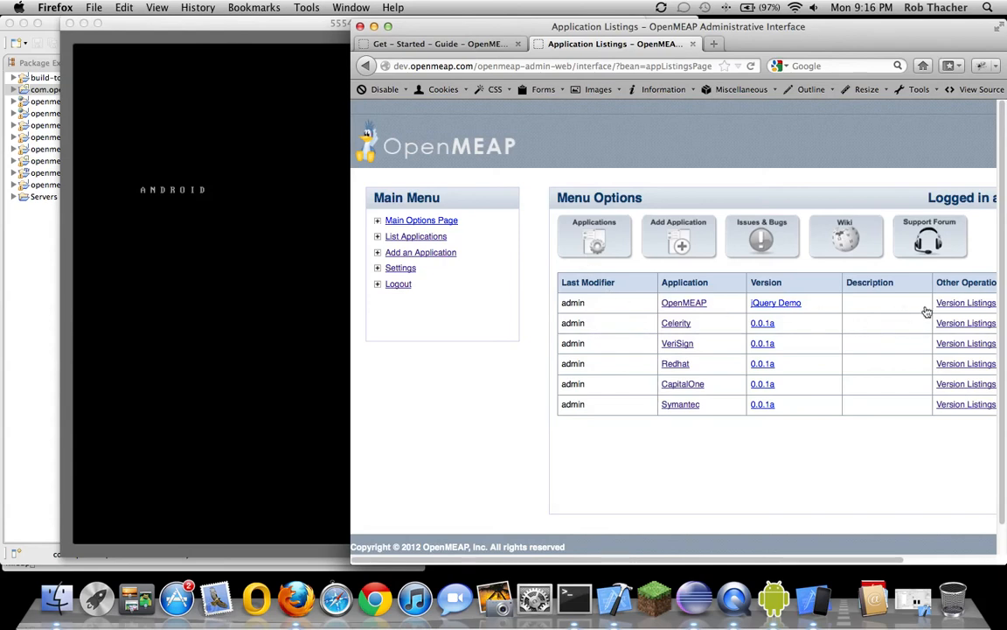
click(938, 307)
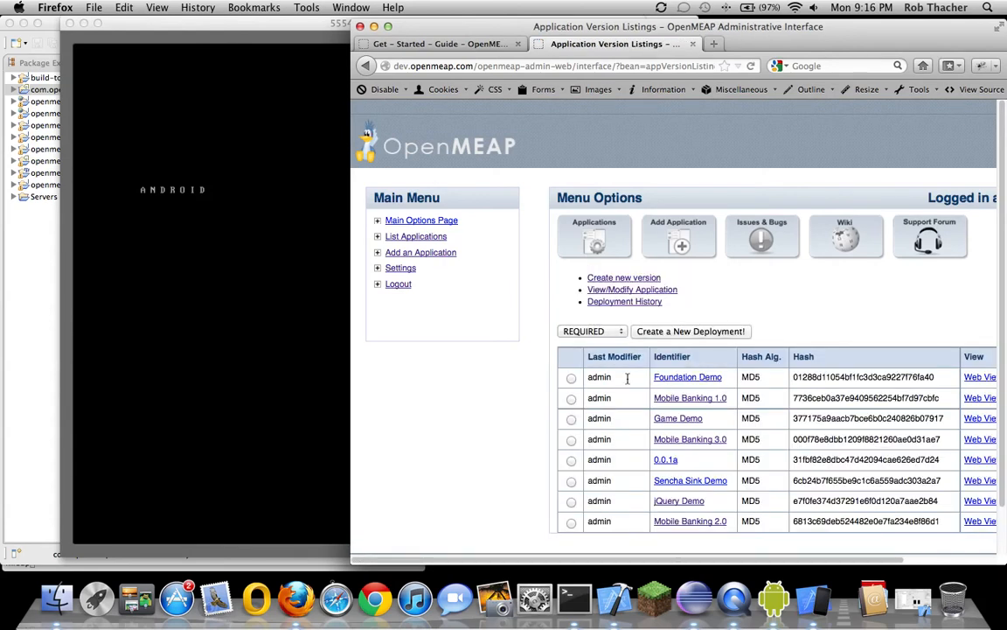
click(592, 331)
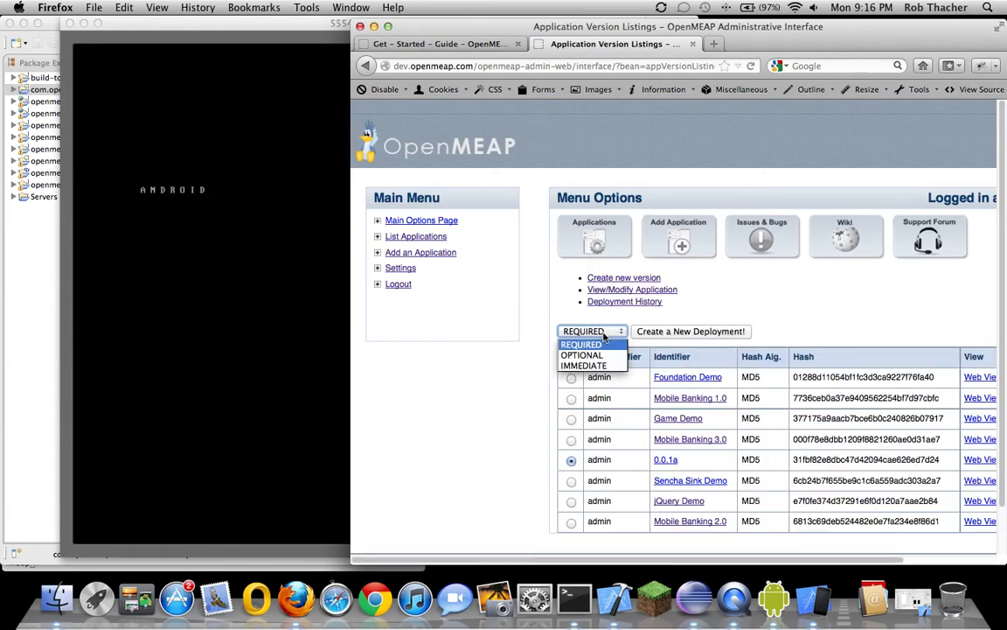
click(586, 362)
click(645, 332)
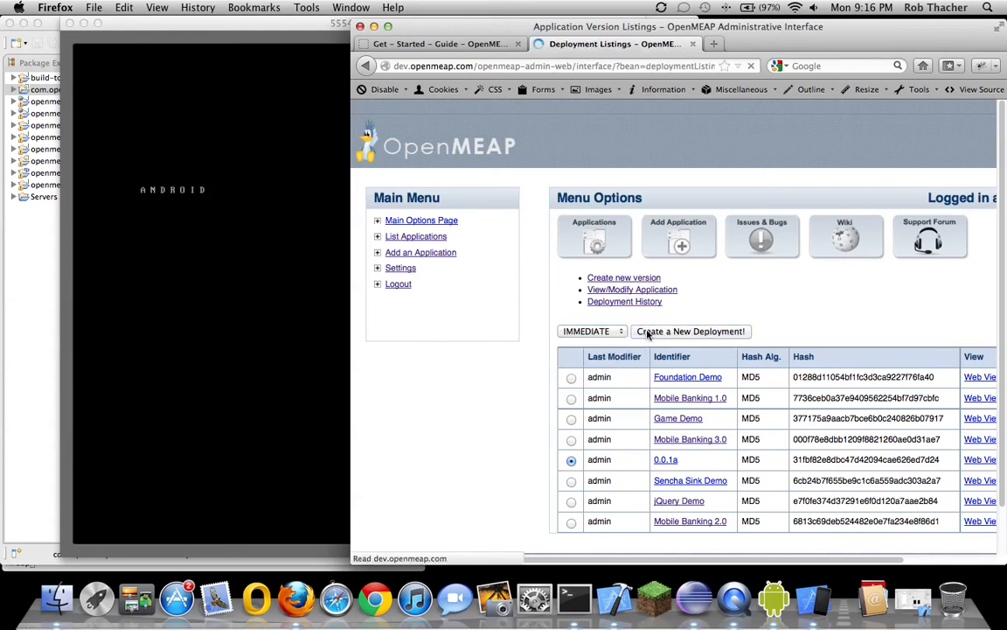
click(374, 27)
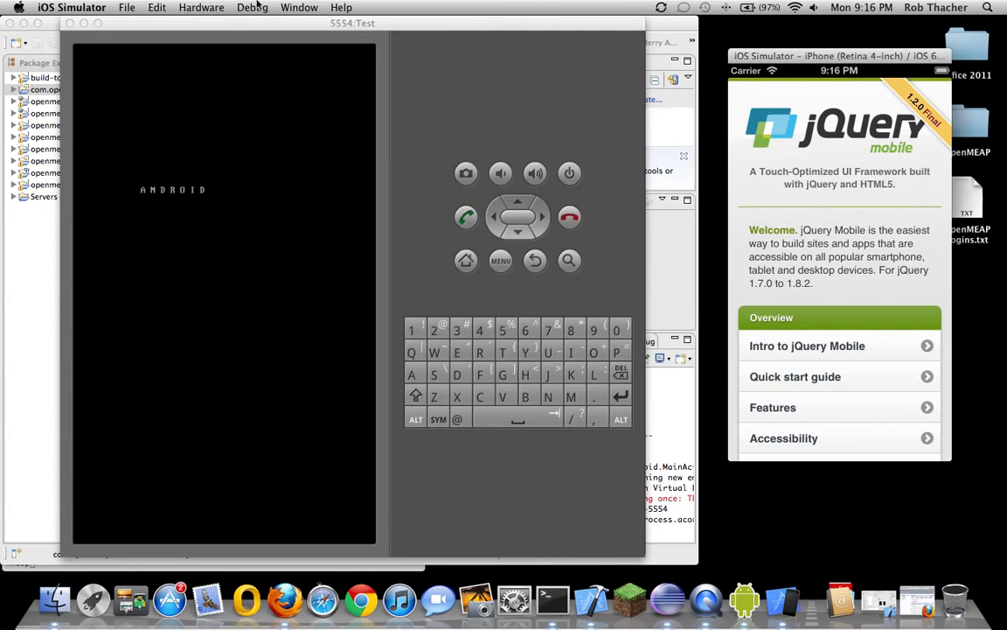
Send the simulated iPhone home, relaunch the OpenMEAP app to receive the update, then show Eclipse
click(204, 10)
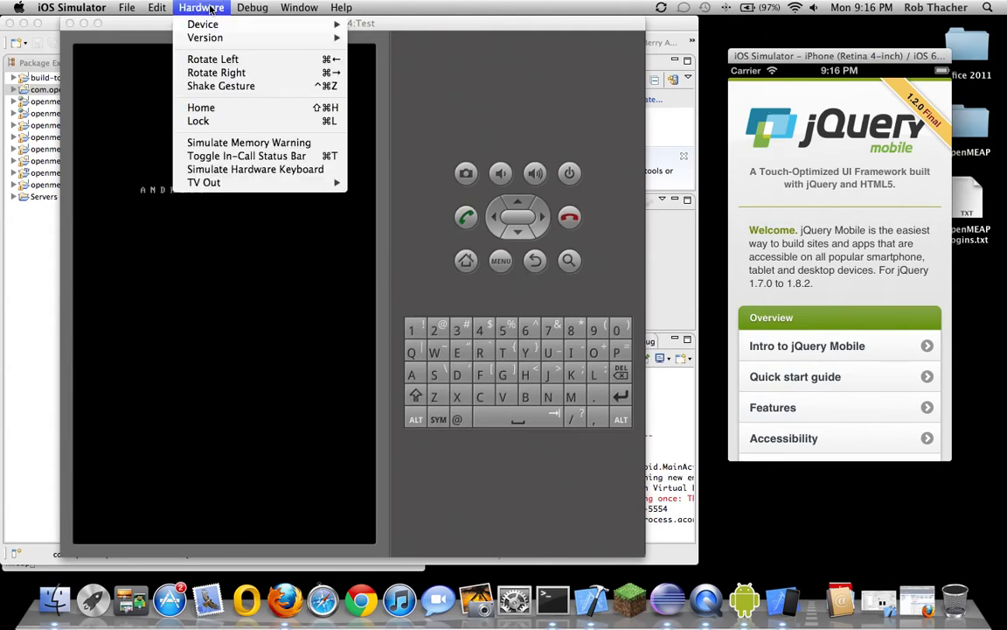
click(214, 106)
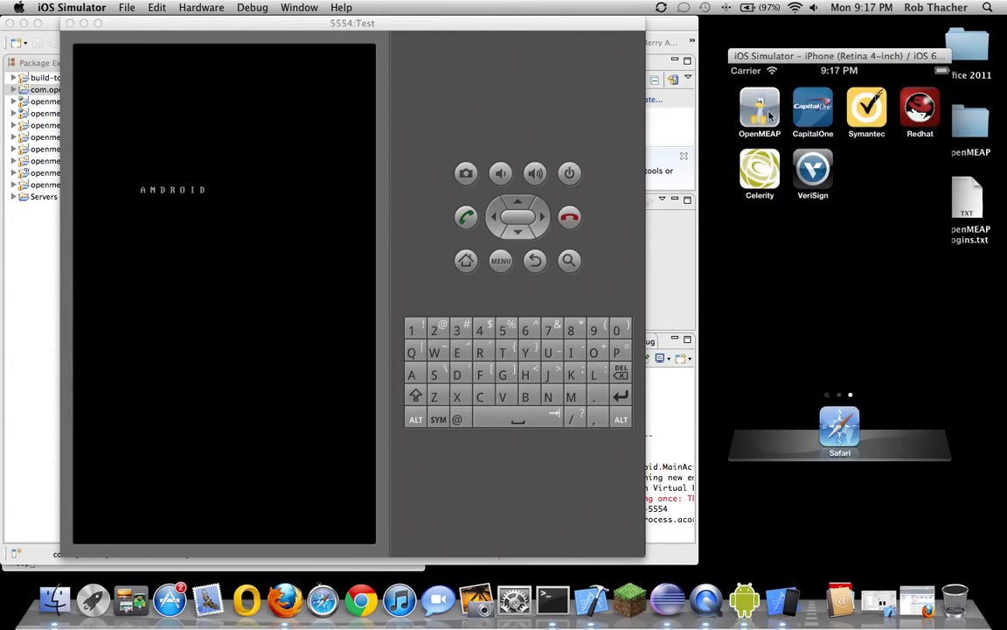
click(763, 121)
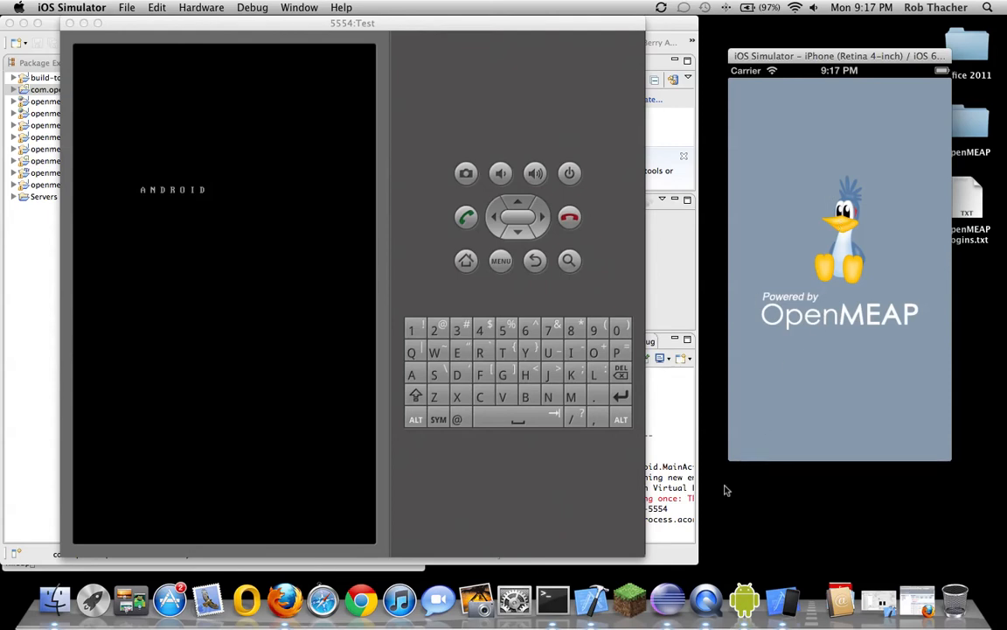
click(678, 521)
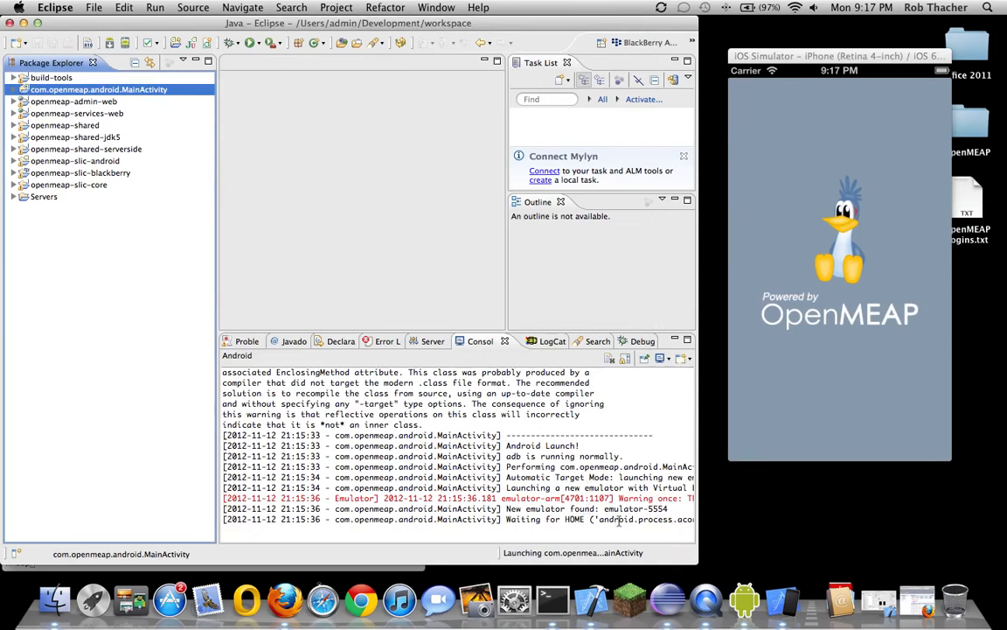
Widen Eclipse for longer console lines, minimize it, and drag the Android emulator aside
drag(699, 518, 793, 521)
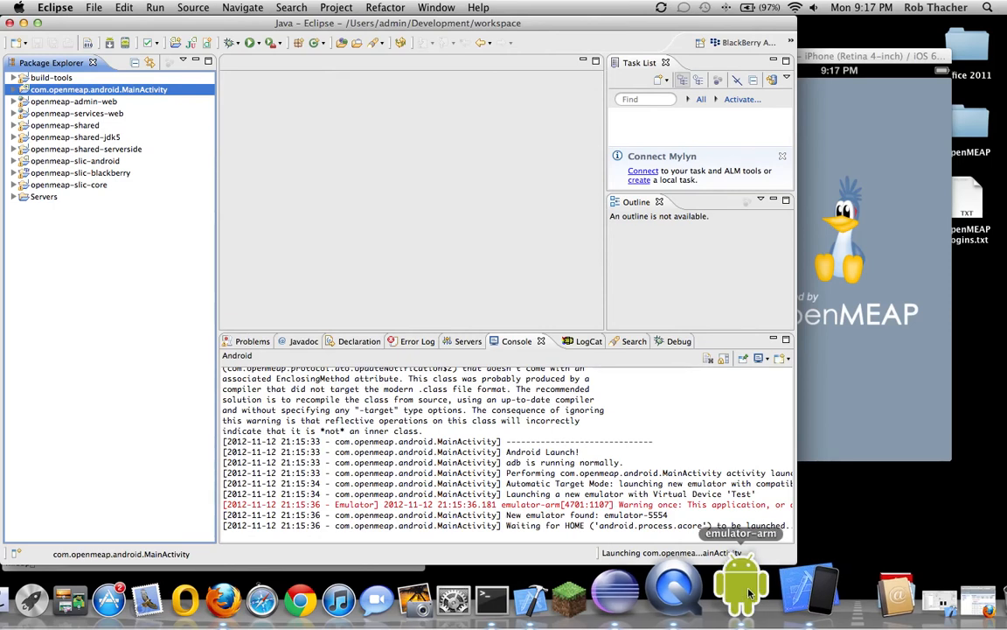
click(24, 23)
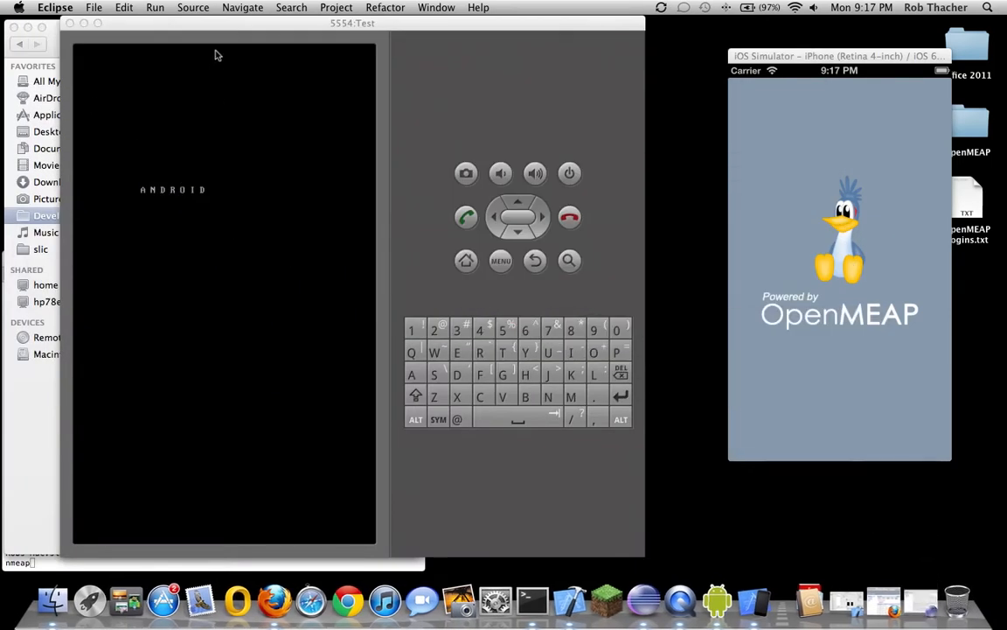
drag(220, 29, 196, 31)
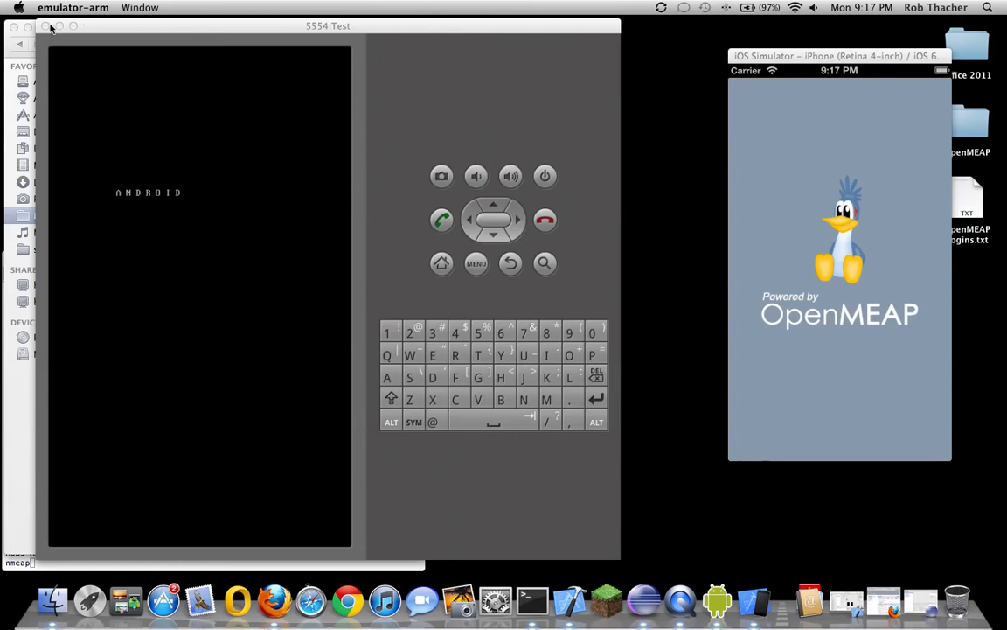
drag(106, 24, 132, 36)
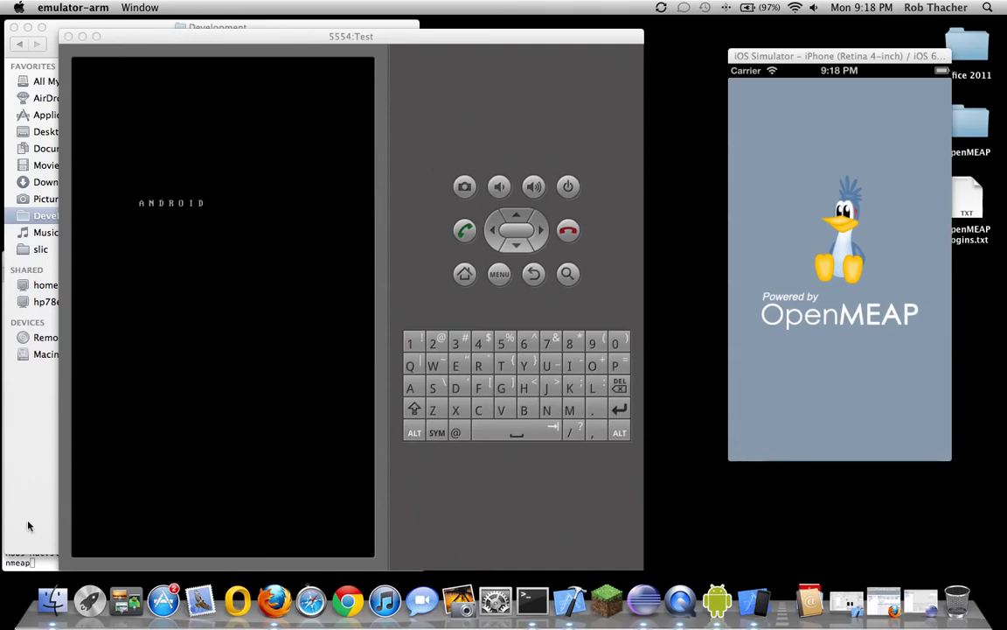
Bring the Development window forward and open the Apple menu's Force Quit list
click(19, 468)
click(35, 11)
click(19, 11)
click(21, 13)
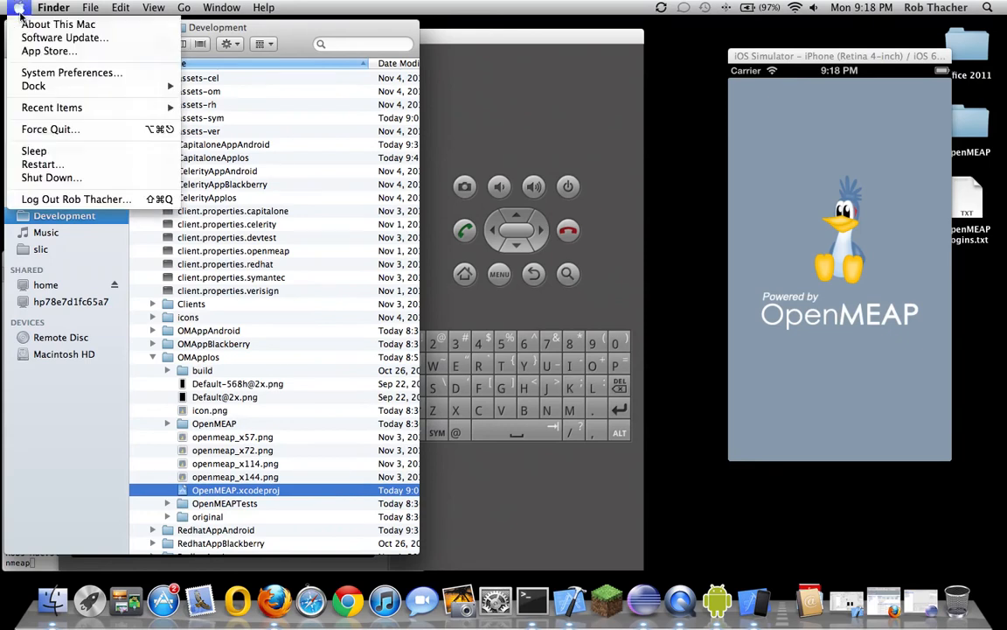
click(68, 129)
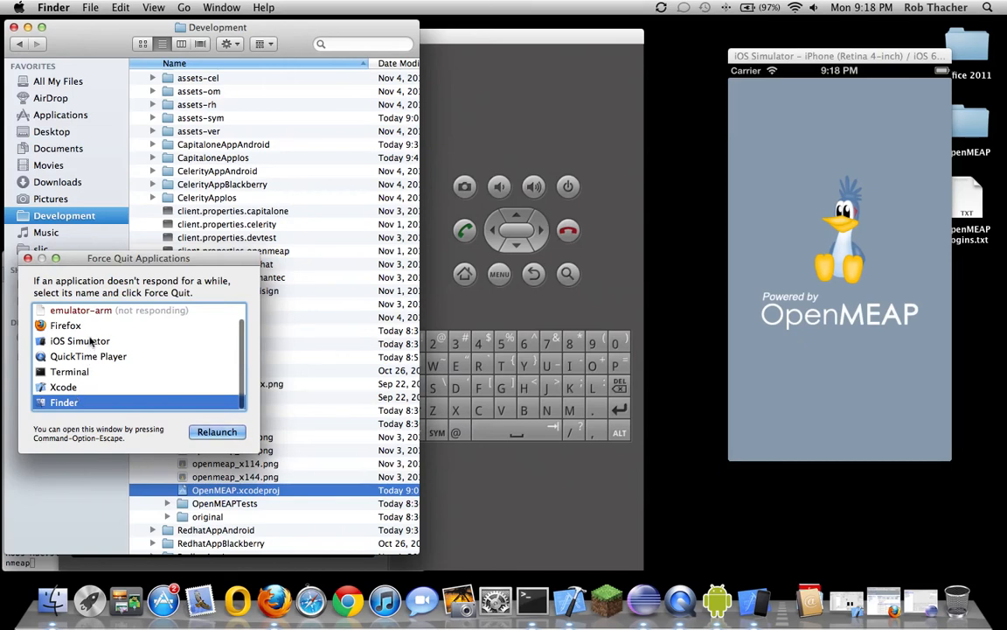
Force quit emulator-arm, close the Force Quit window, and return to Eclipse
click(112, 310)
click(212, 432)
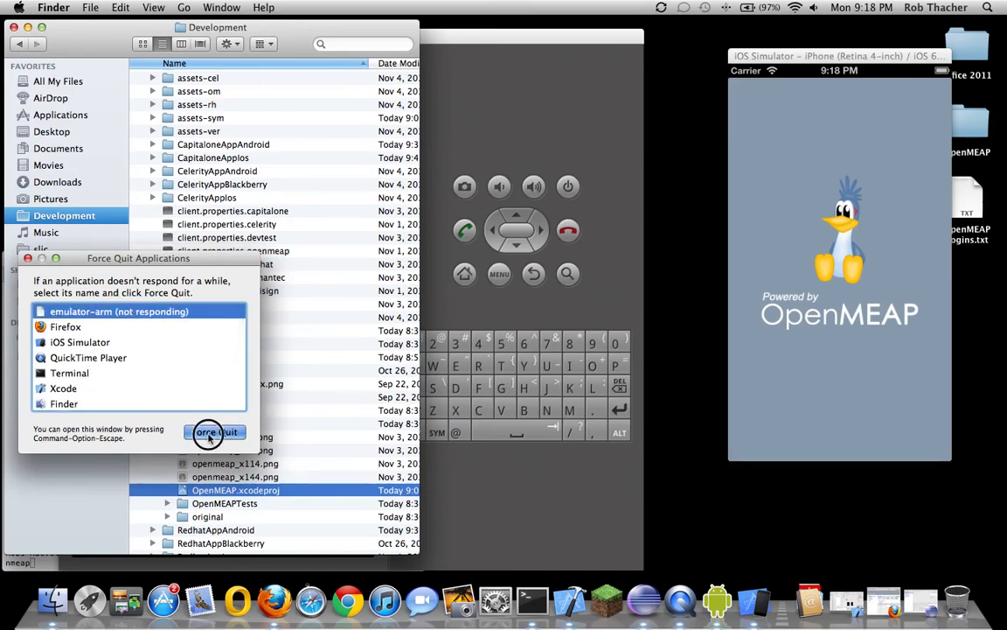
click(240, 332)
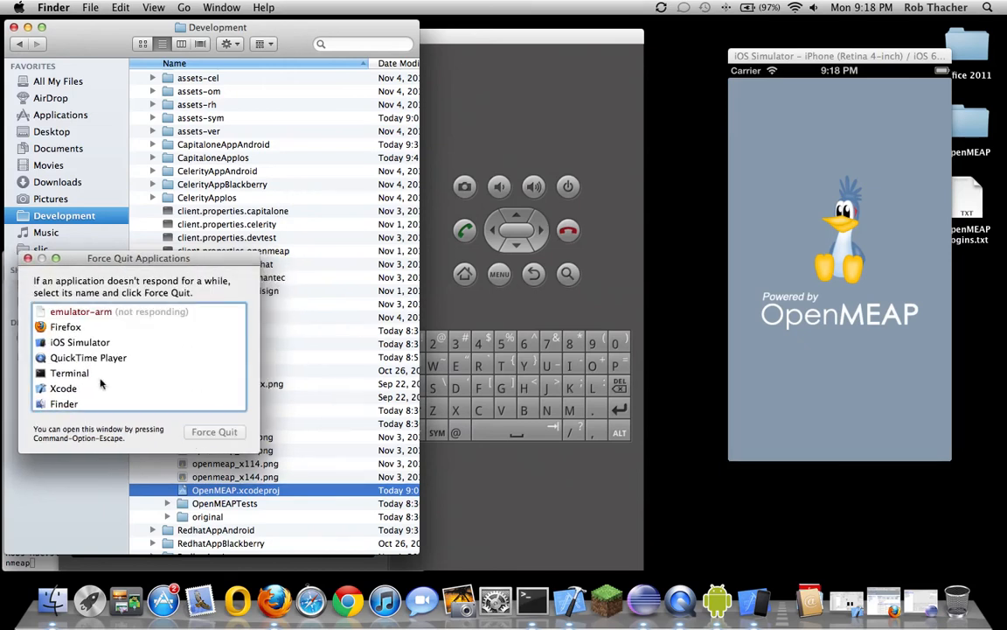
click(119, 317)
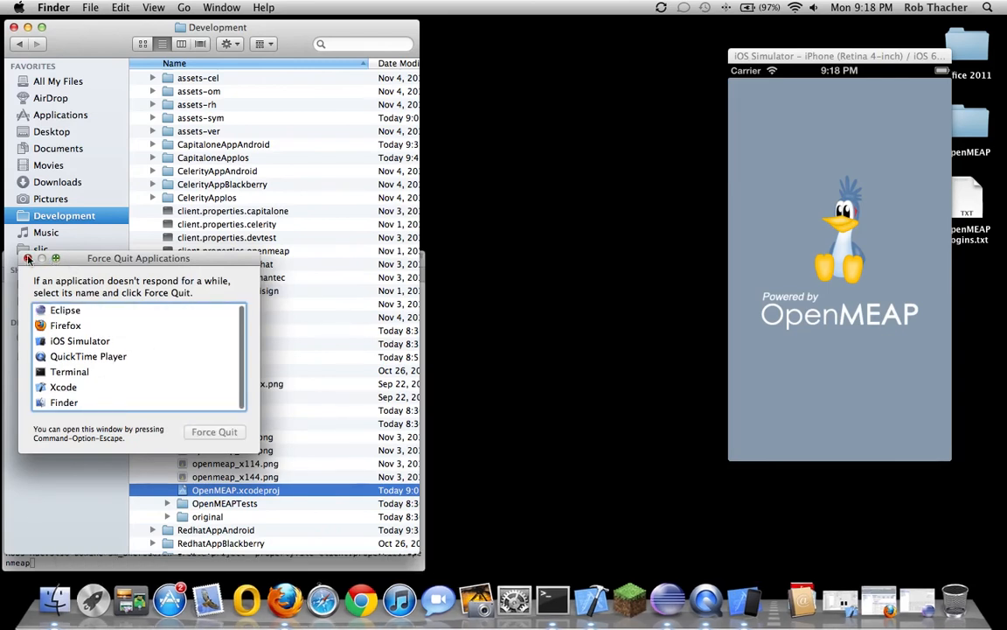
click(27, 258)
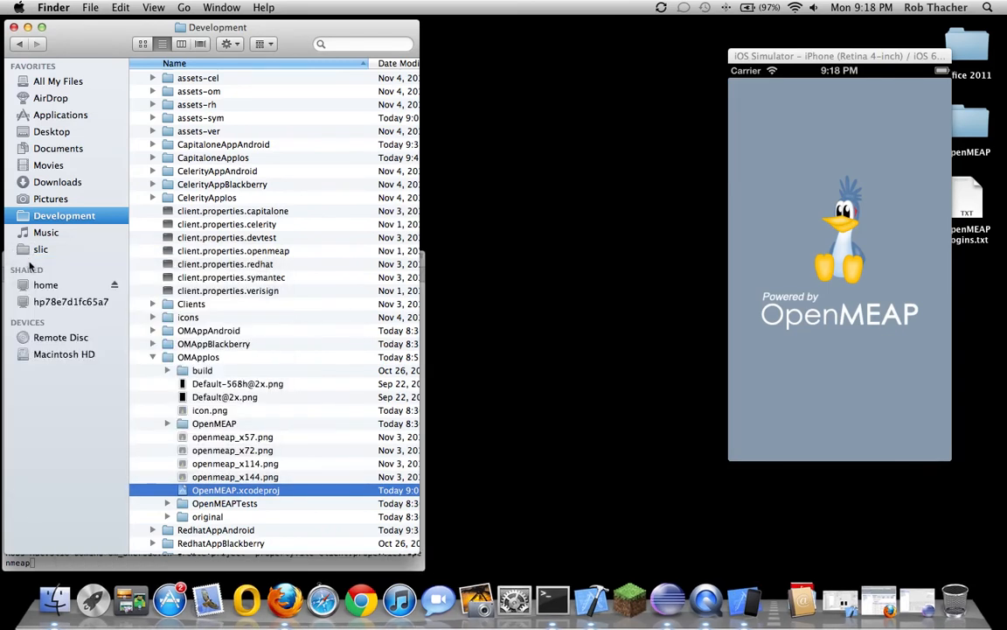
click(668, 588)
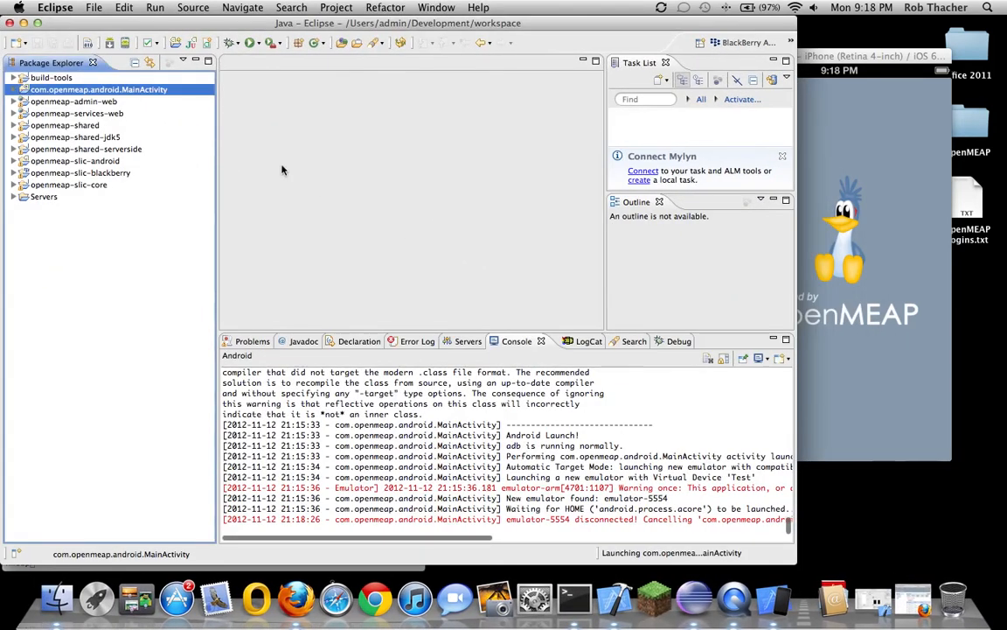
Debug com.openmeap.android.MainActivity again as an Android Application
right_click(131, 96)
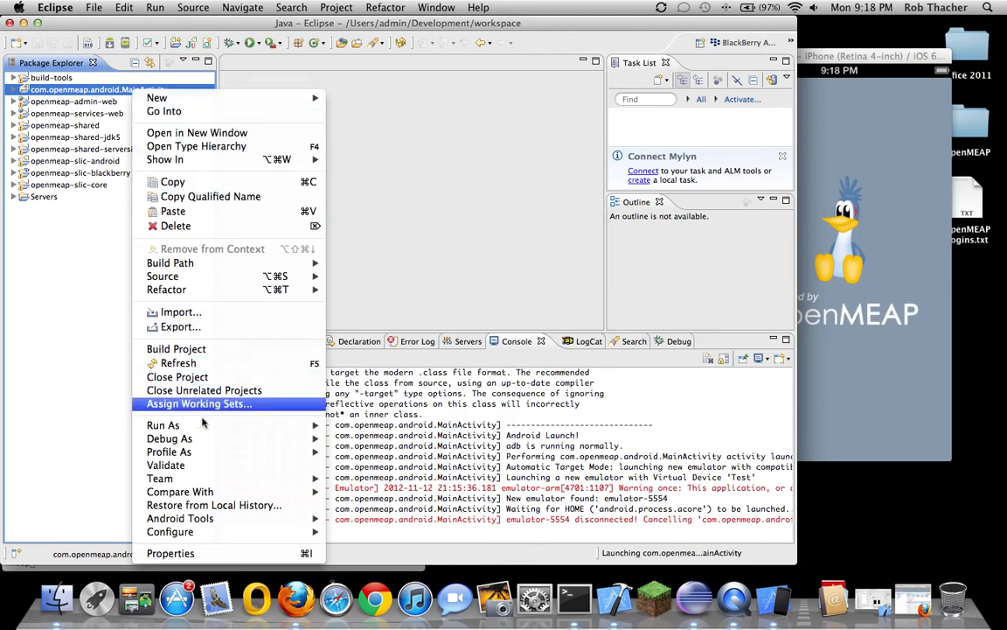
mouse_move(203, 439)
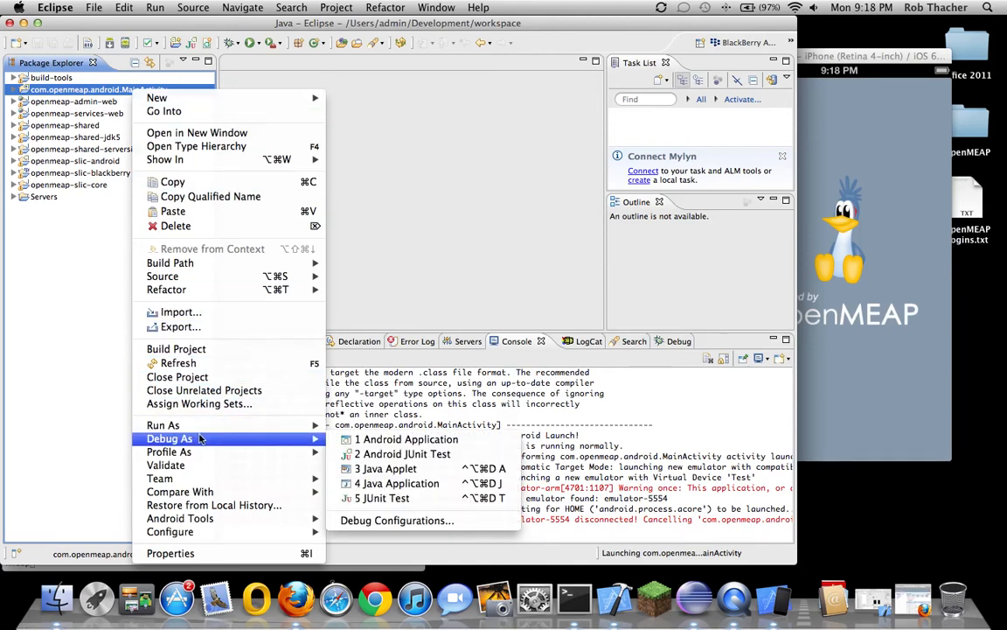
click(408, 440)
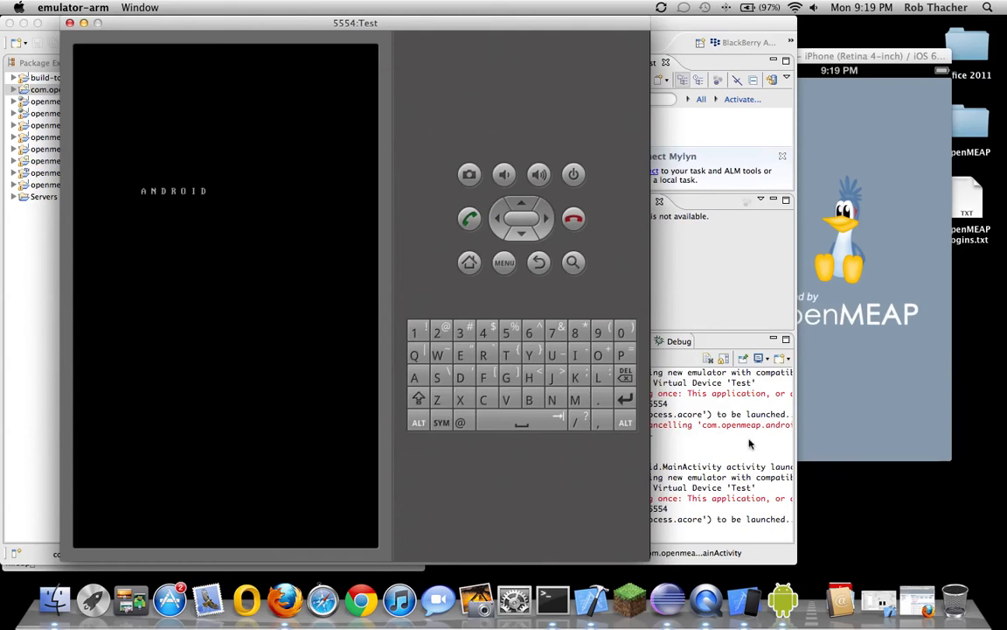
Widen Eclipse to read the console launch log, check the booting Test emulator, then return to iOS Simulator
click(745, 472)
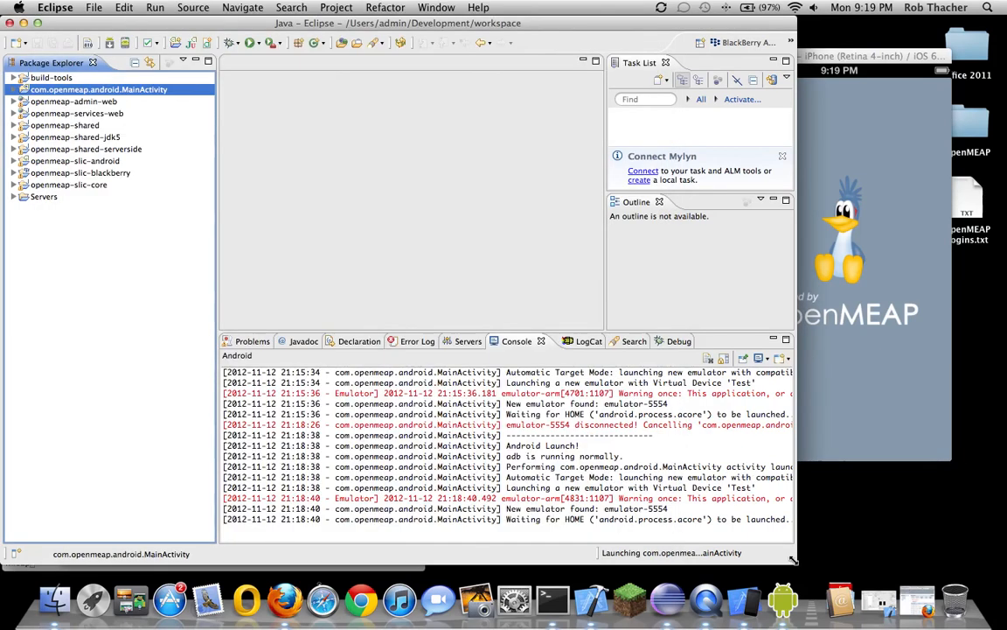
drag(846, 560, 858, 560)
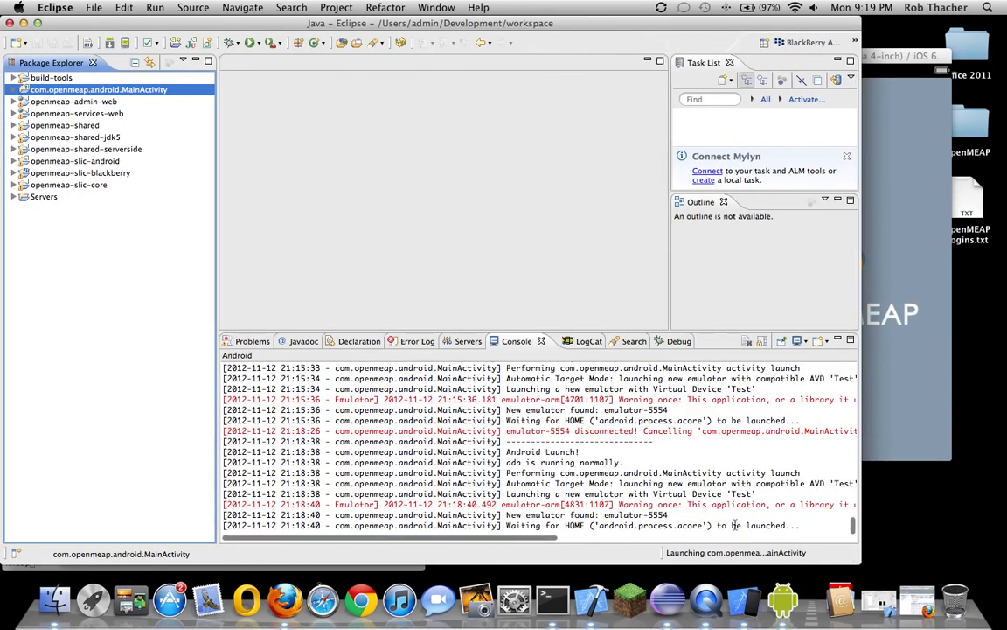
click(682, 515)
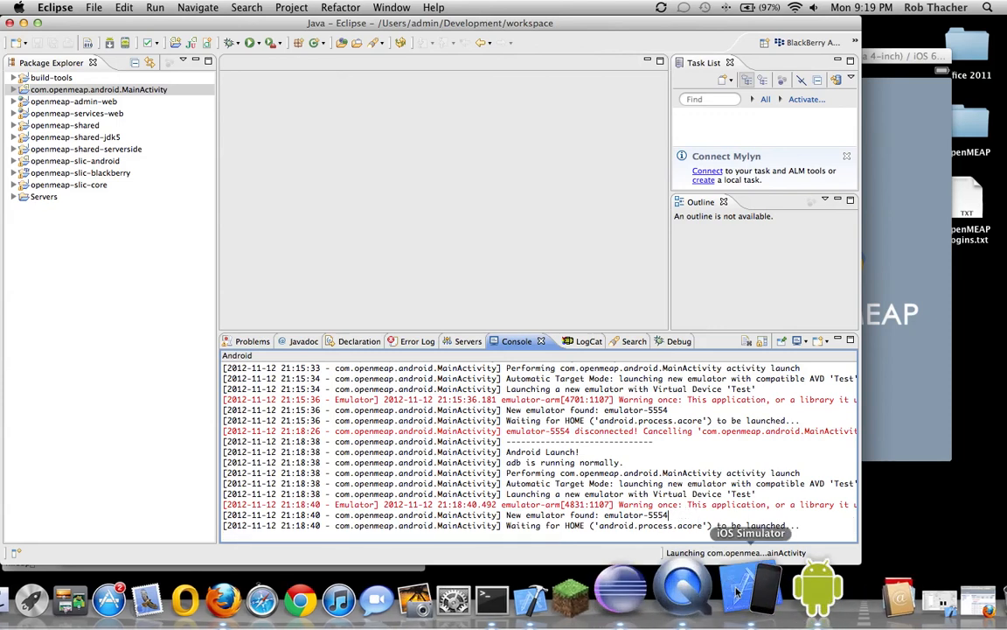
click(787, 595)
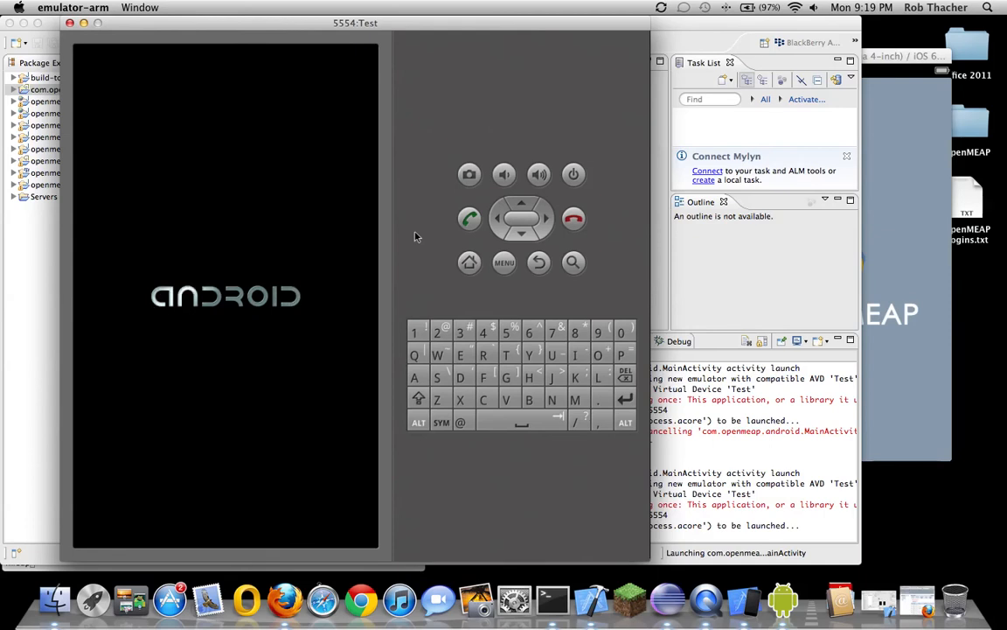
click(897, 59)
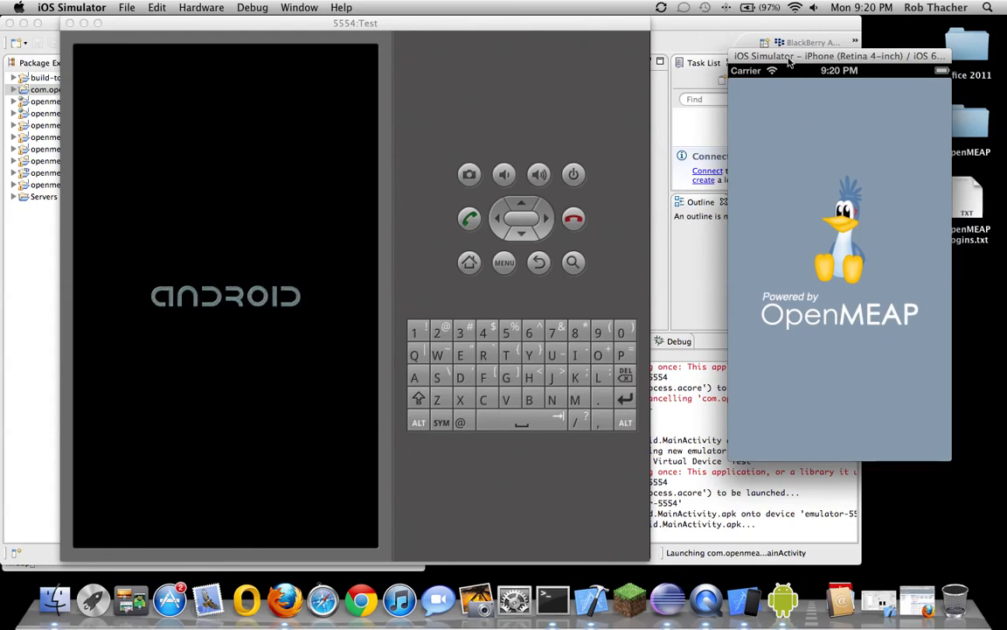
Quit iOS Simulator from its app menu, then make Xcode active and quit it too
click(70, 9)
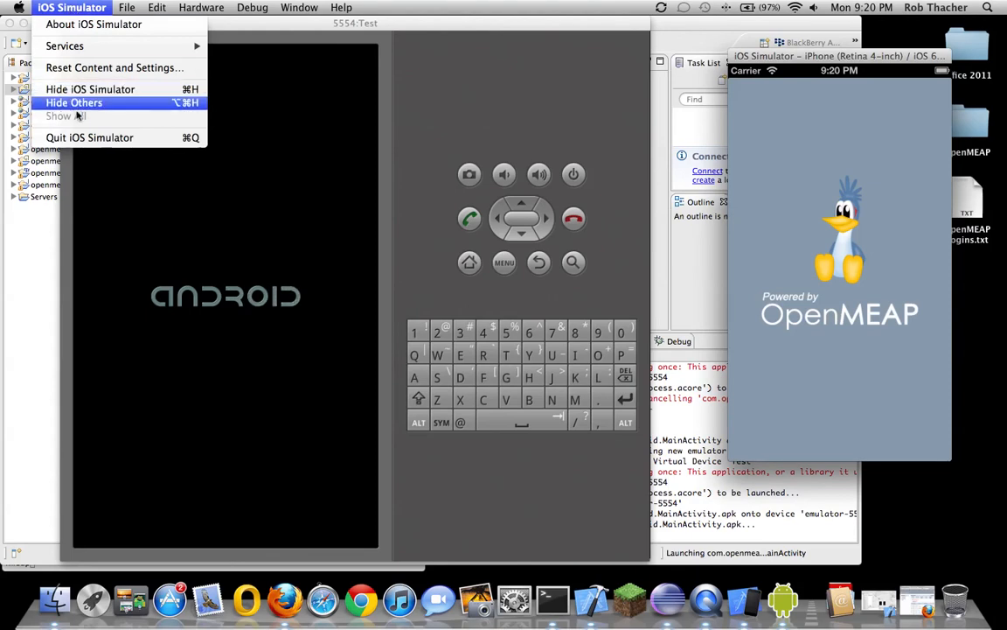
click(89, 137)
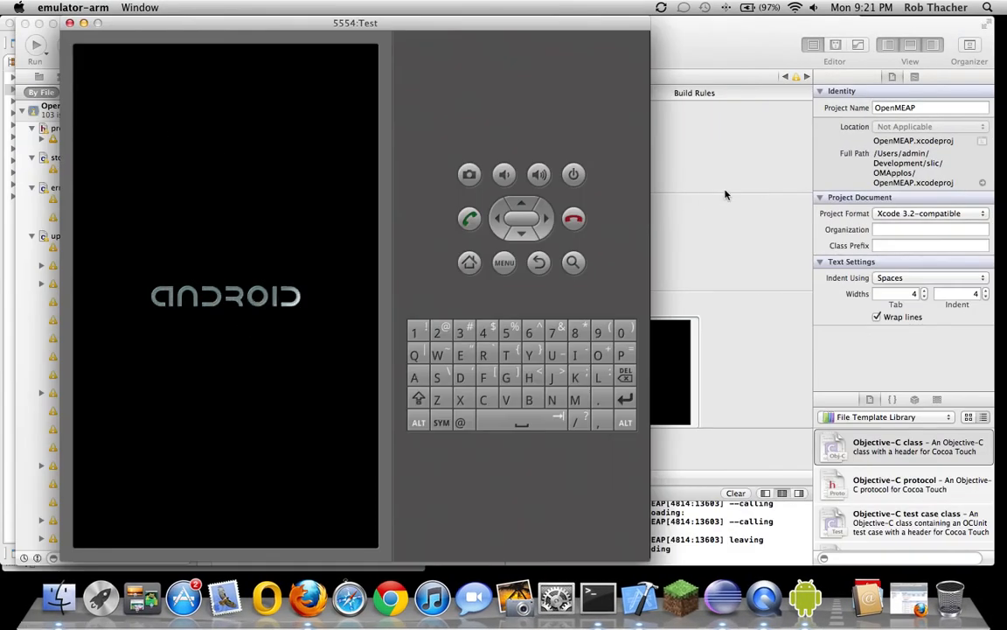
click(656, 165)
click(44, 15)
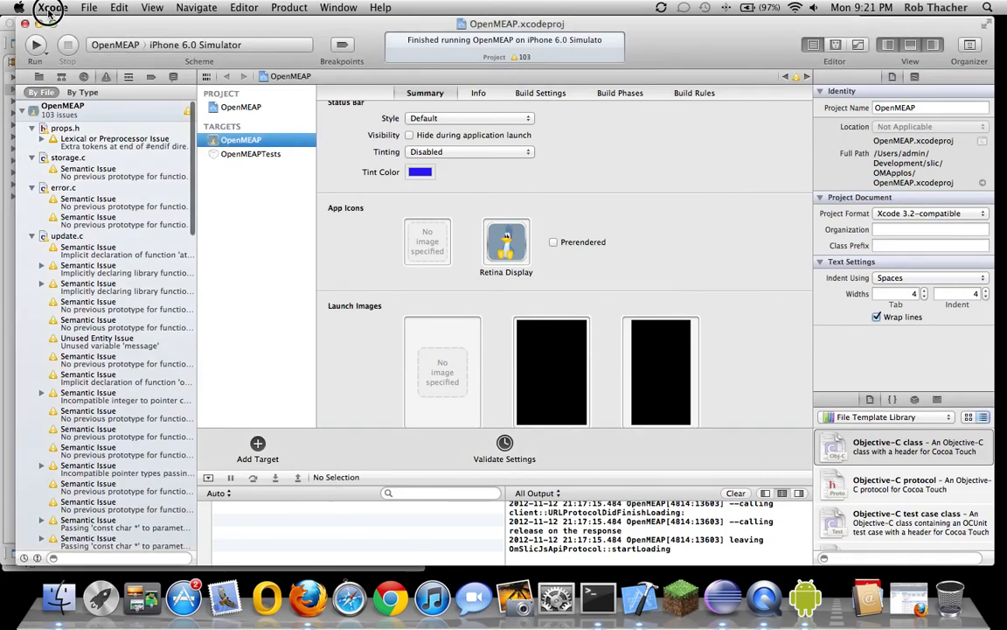
click(47, 9)
click(47, 10)
click(49, 9)
click(49, 9)
click(54, 8)
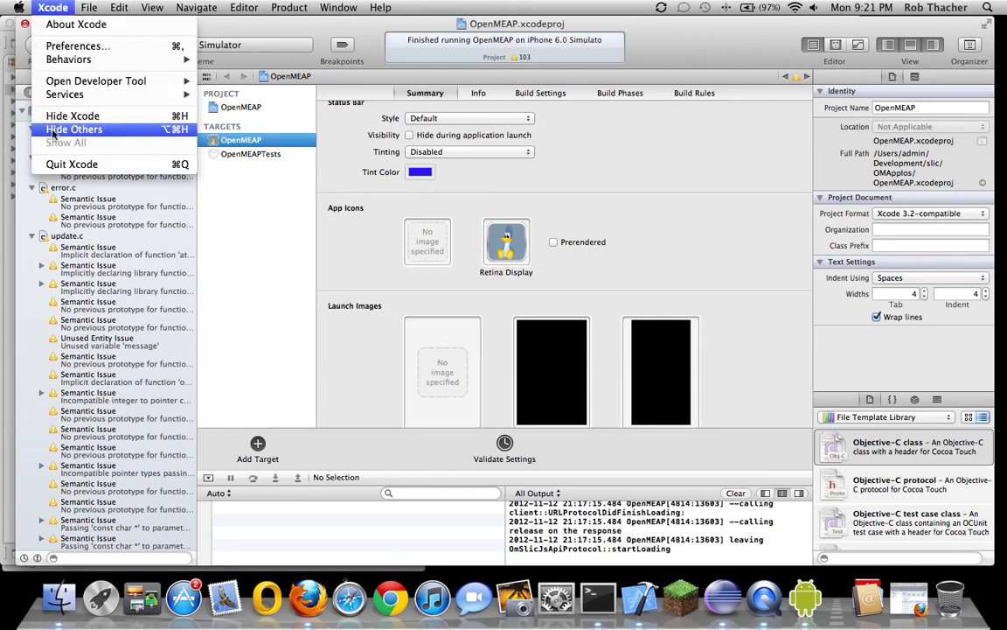
click(63, 171)
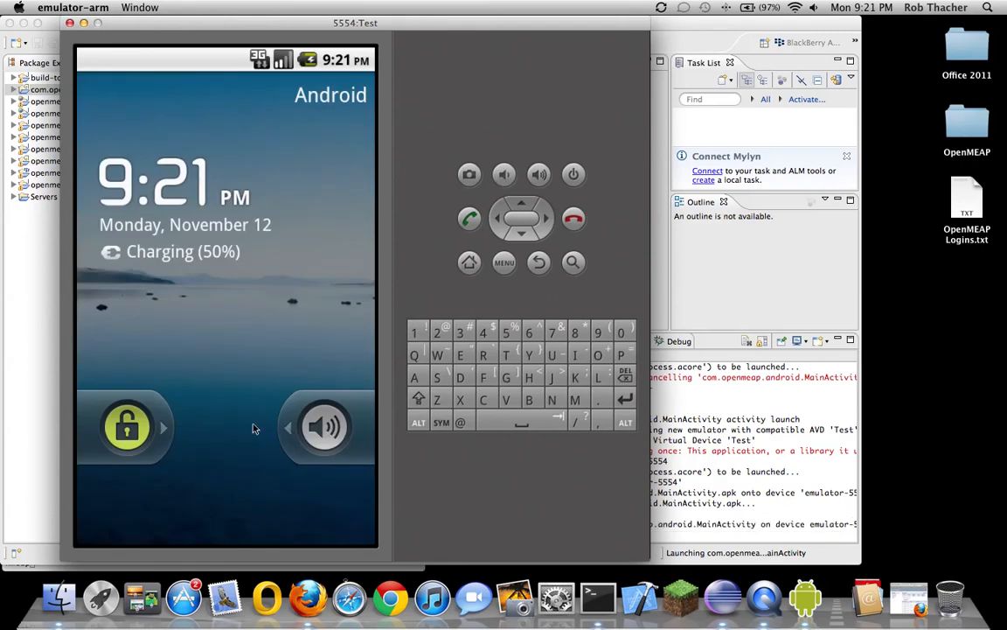
Slide the emulator's lock-screen slider to the right to unlock the Test device
drag(127, 427, 379, 426)
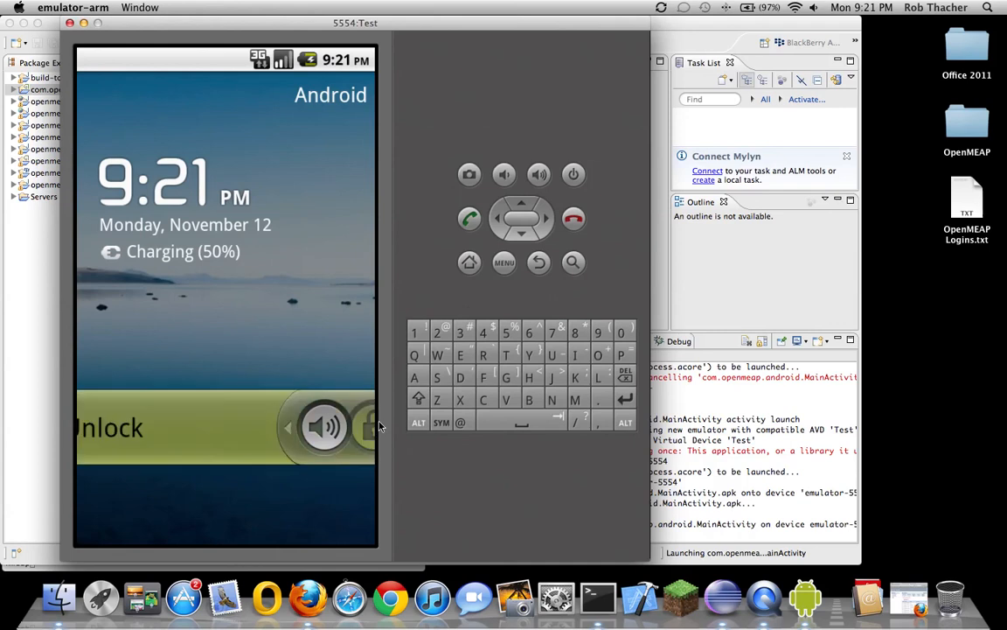